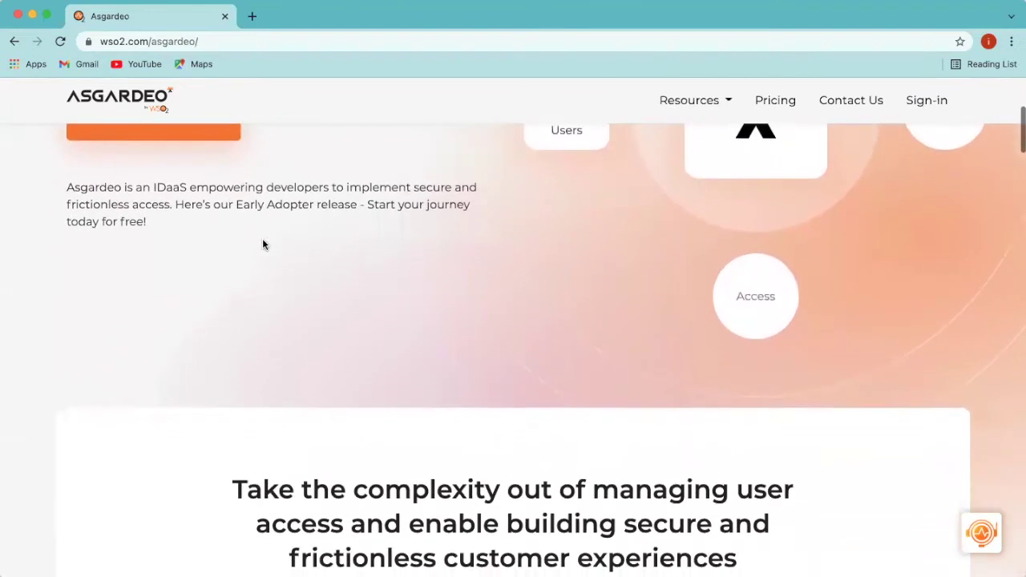
scroll(262, 238, down, 4)
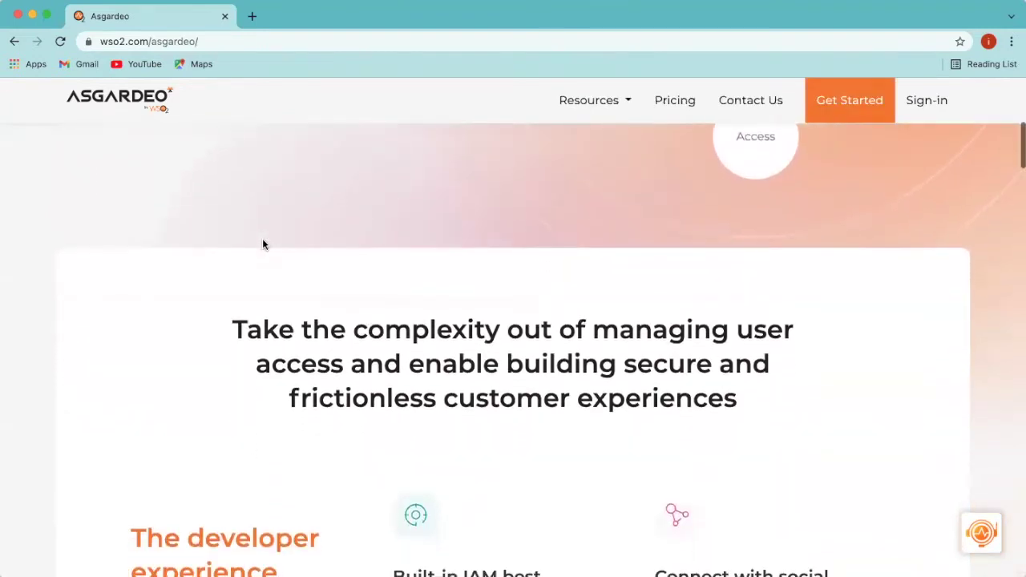
scroll(262, 238, down, 5)
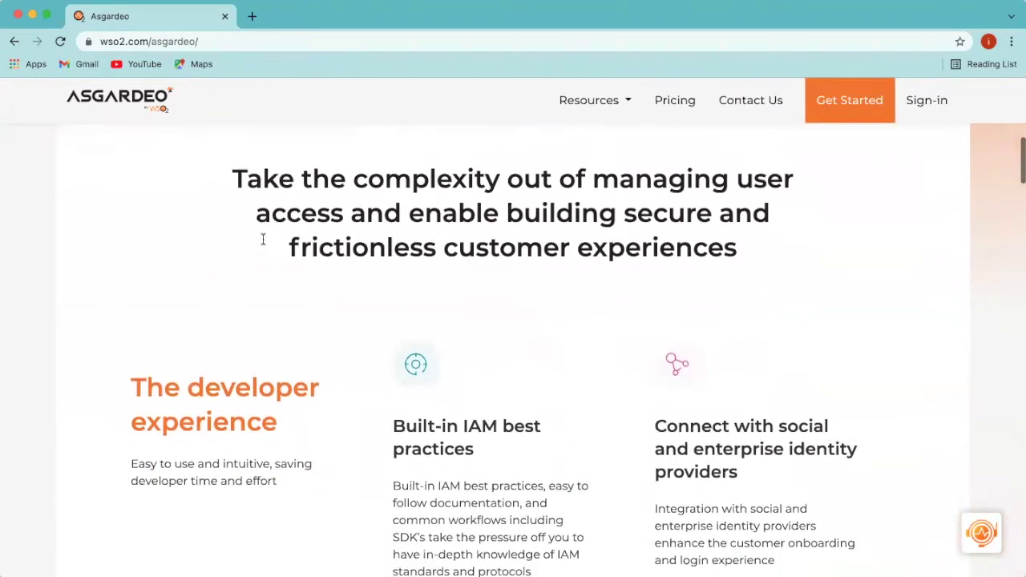
scroll(262, 241, down, 3)
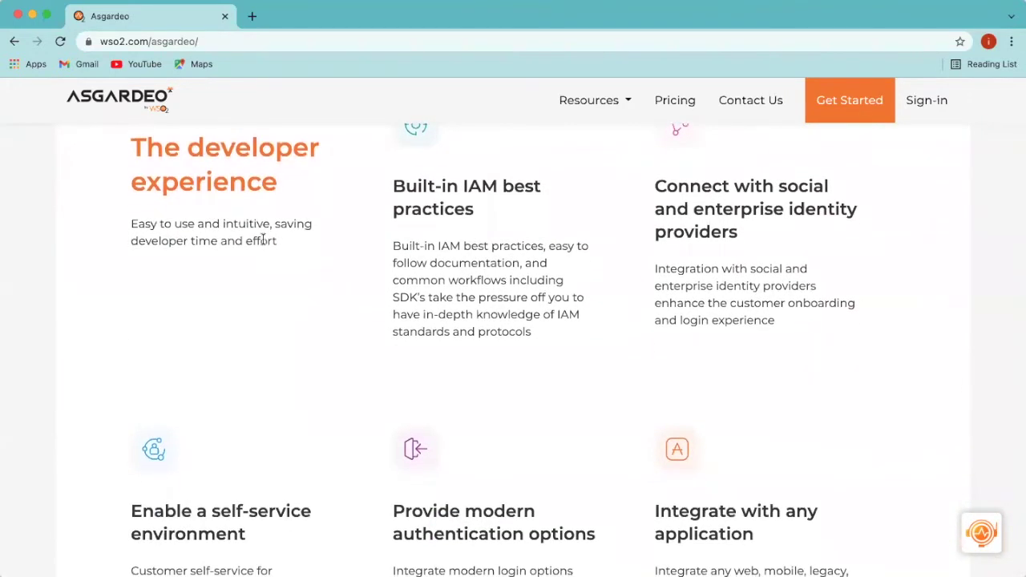
scroll(262, 241, down, 2)
scroll(263, 245, down, 4)
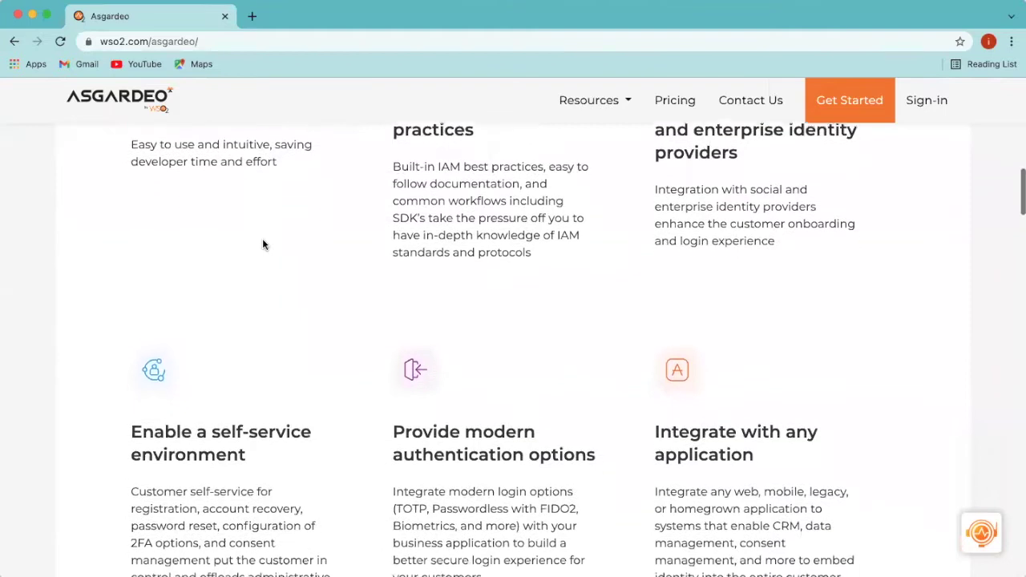
scroll(263, 245, down, 3)
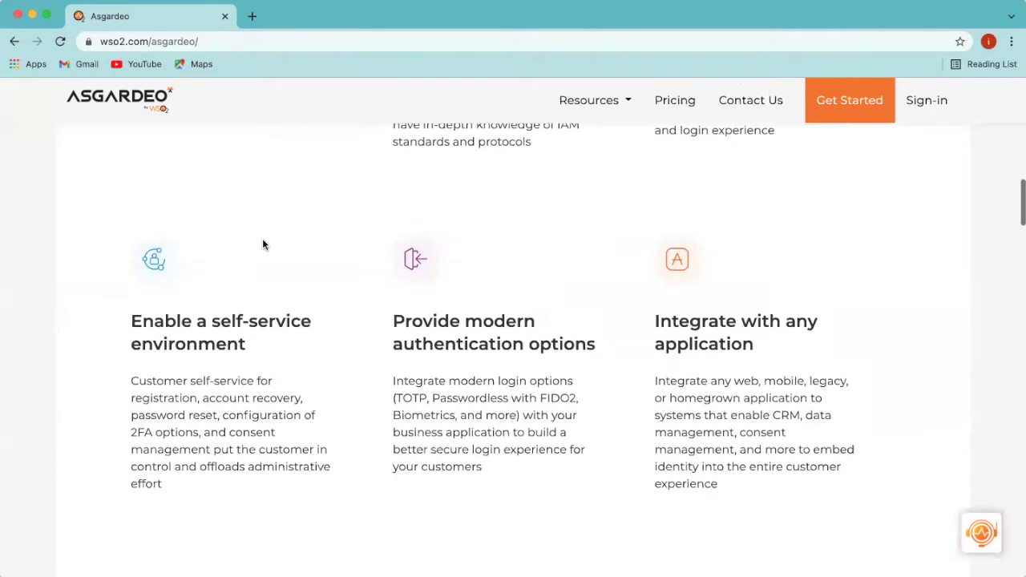
scroll(262, 238, down, 3)
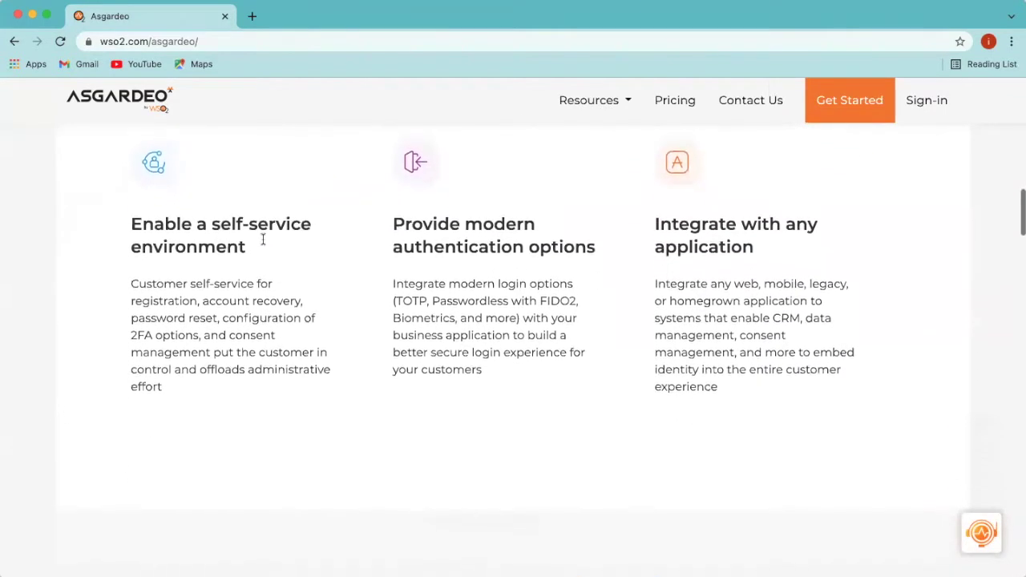
scroll(262, 238, down, 8)
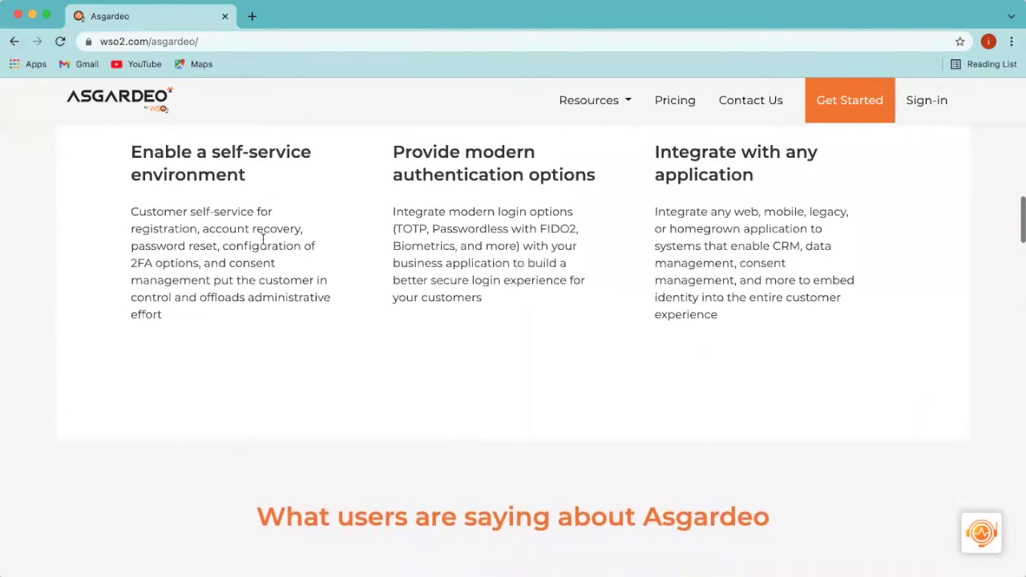
scroll(263, 240, down, 8)
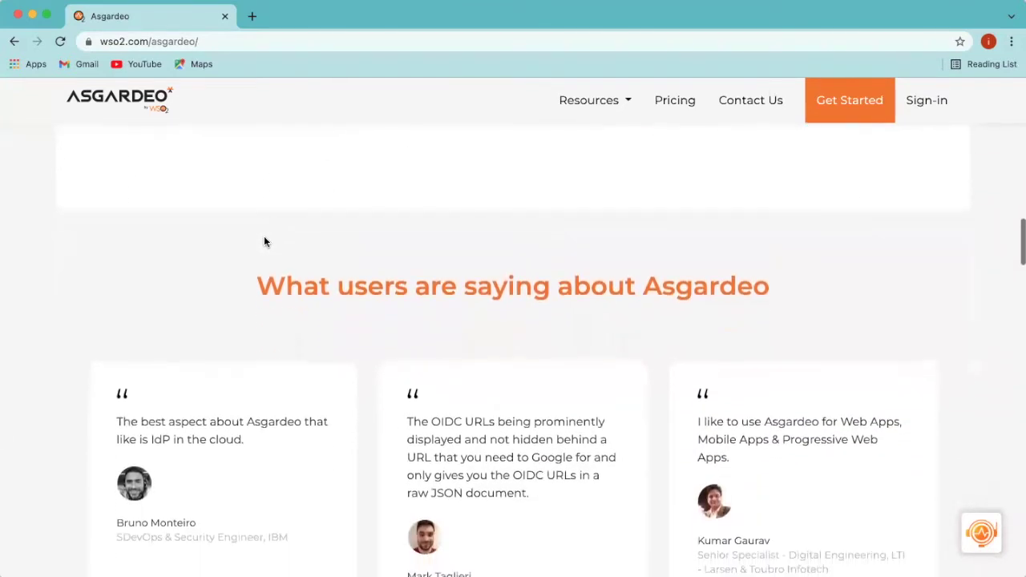
scroll(269, 227, down, 10)
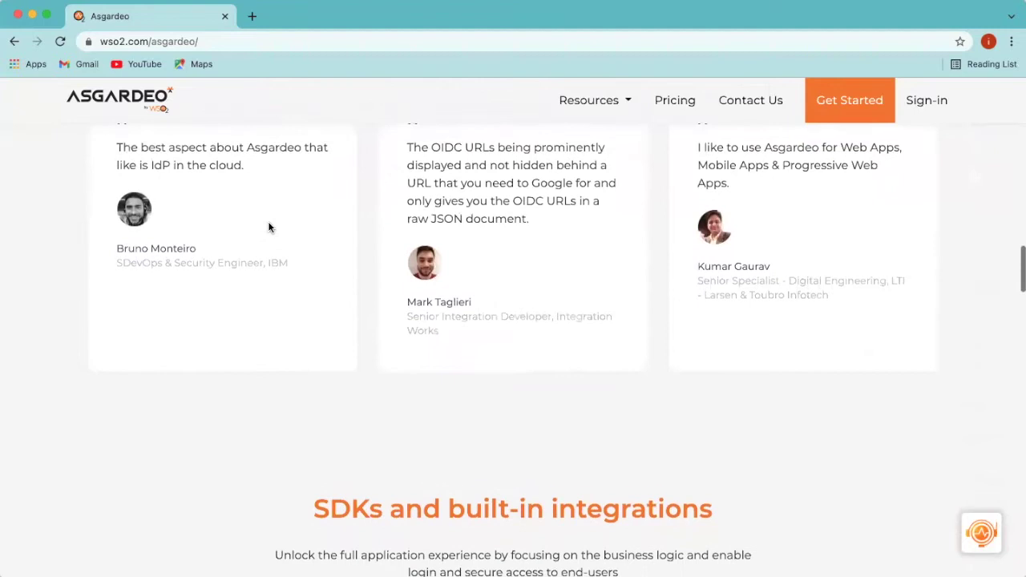
scroll(269, 227, down, 4)
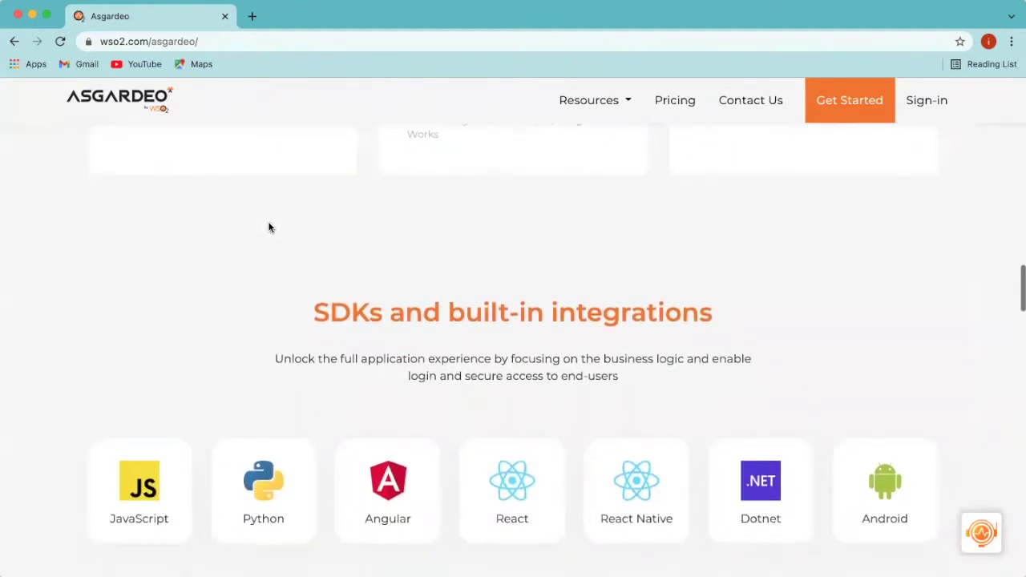
scroll(269, 228, down, 3)
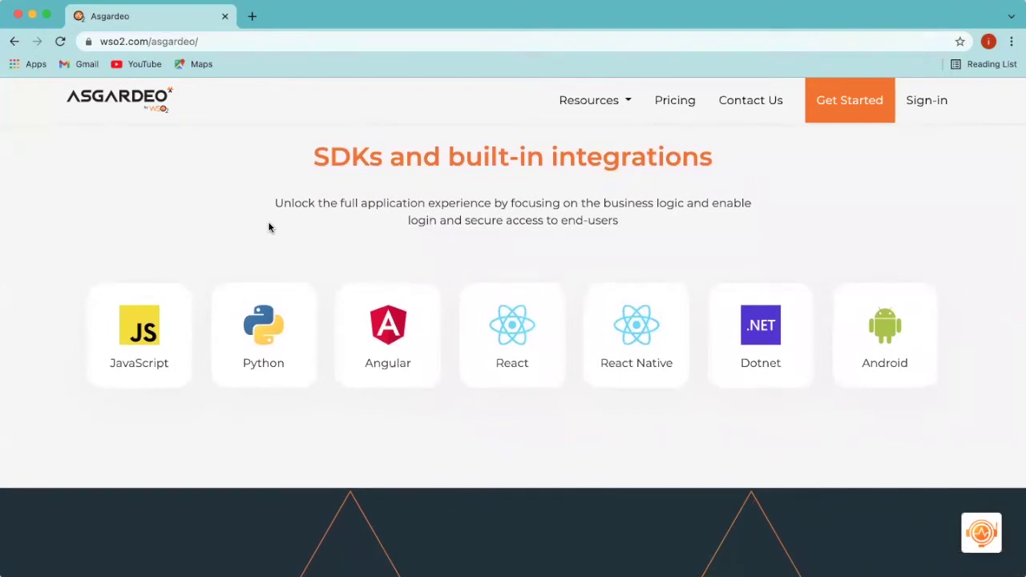
scroll(268, 227, down, 2)
scroll(268, 212, down, 7)
scroll(269, 212, down, 5)
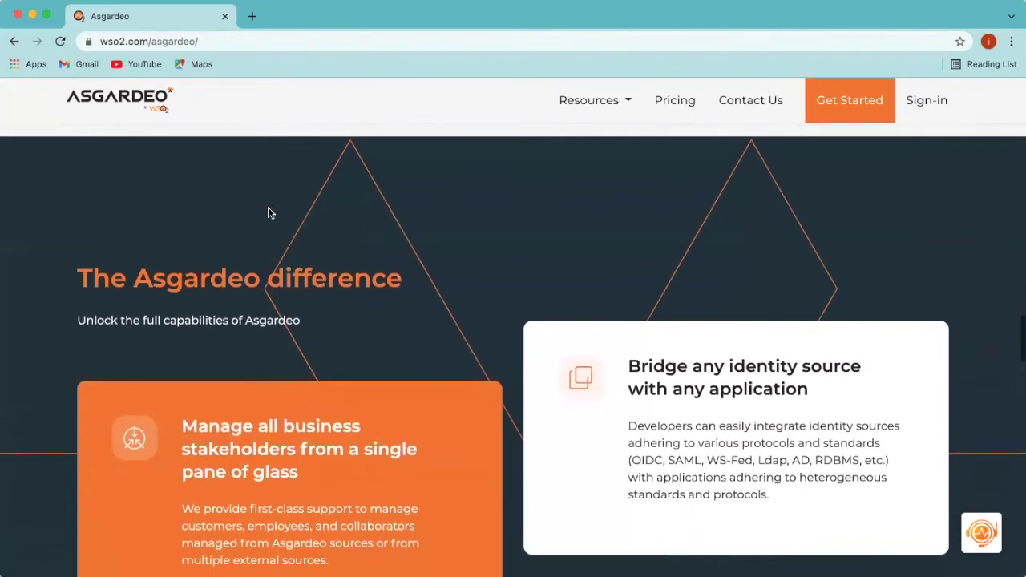
scroll(268, 213, down, 5)
scroll(268, 208, down, 6)
scroll(269, 209, down, 12)
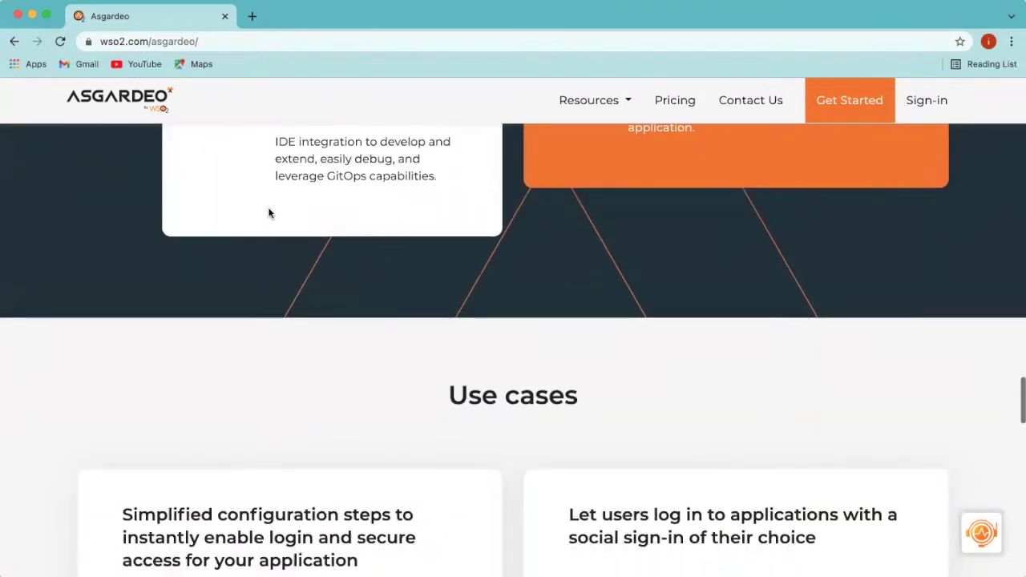
scroll(268, 213, down, 9)
scroll(268, 210, down, 4)
scroll(268, 207, up, 20)
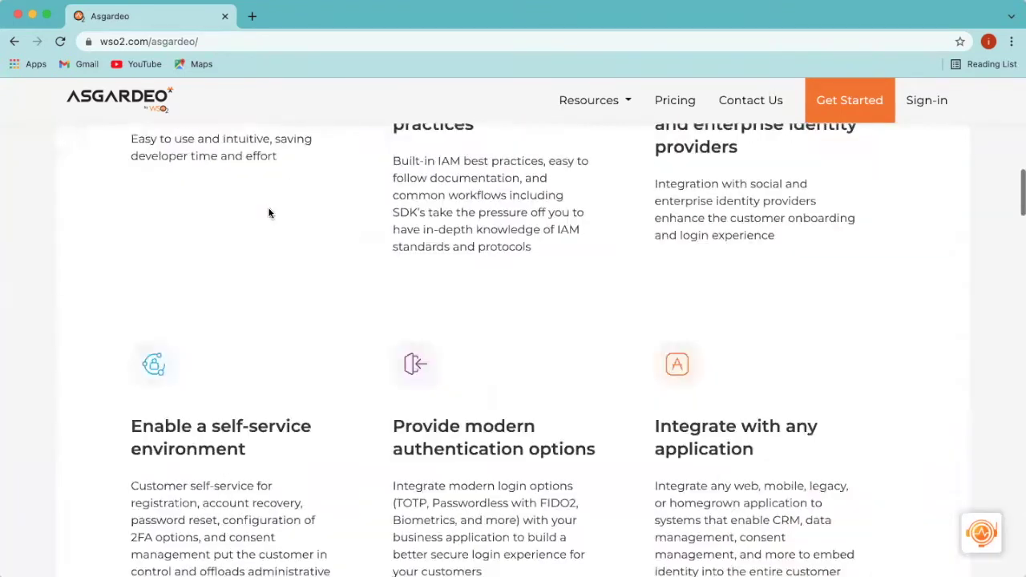
scroll(268, 209, up, 15)
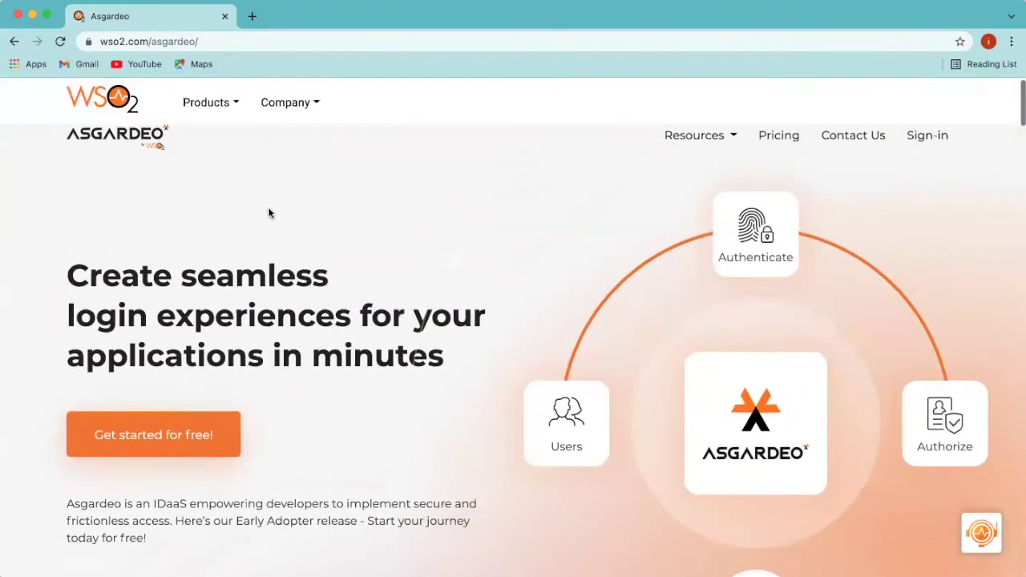
Step: Start a free Asgardeo sign-up and register with a chosen Google account
click(184, 435)
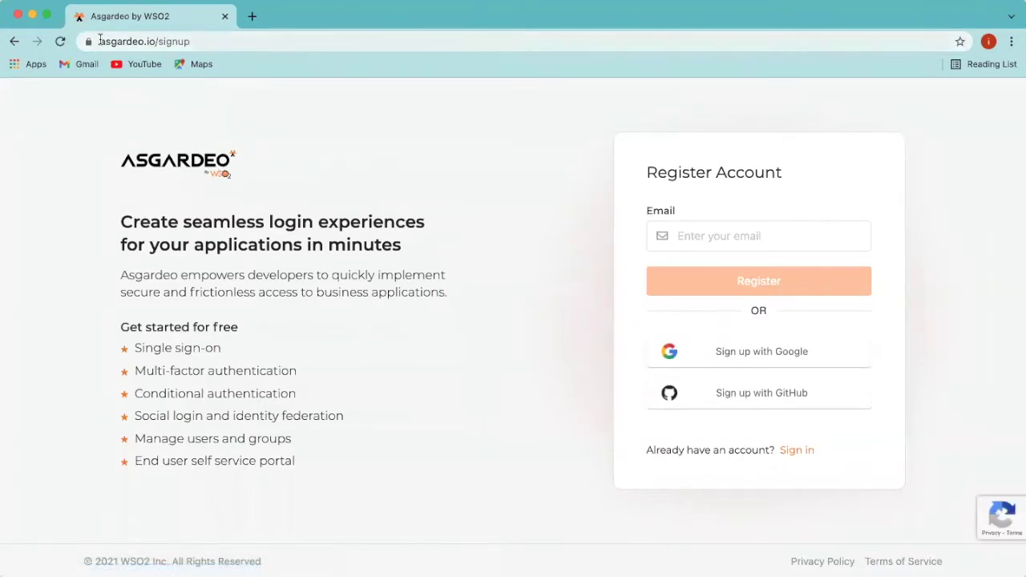
click(160, 44)
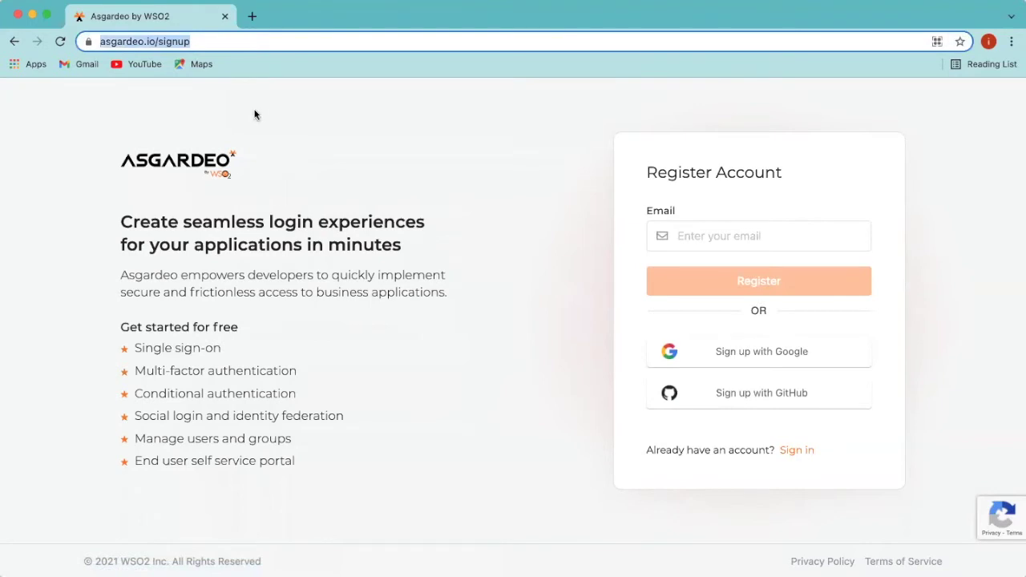
click(283, 166)
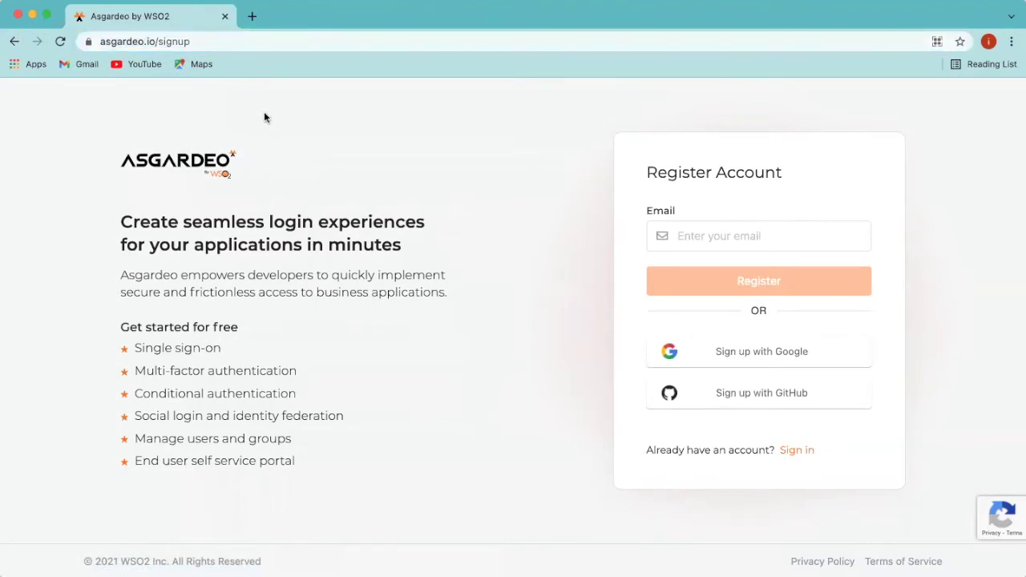
click(747, 362)
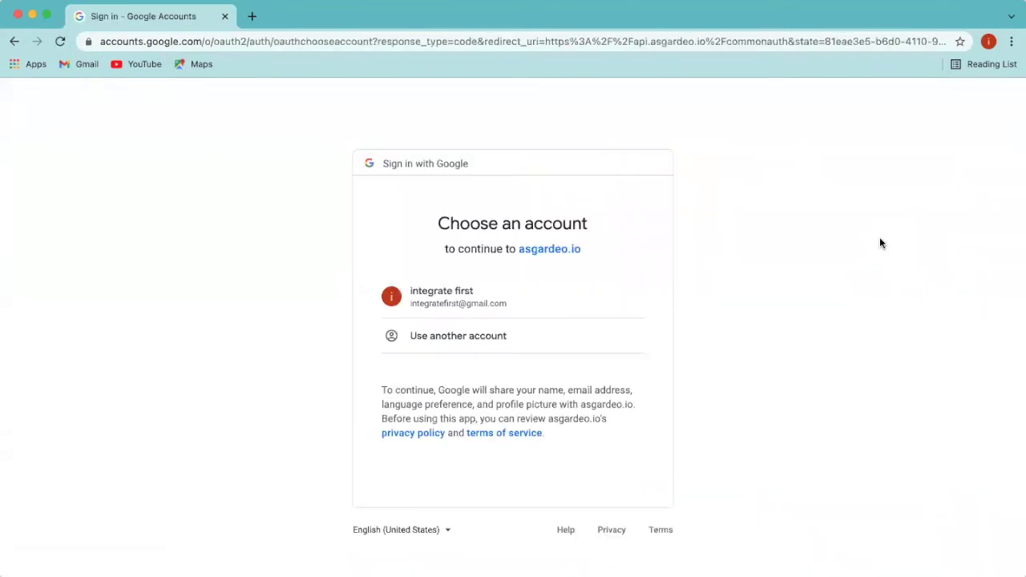
click(472, 297)
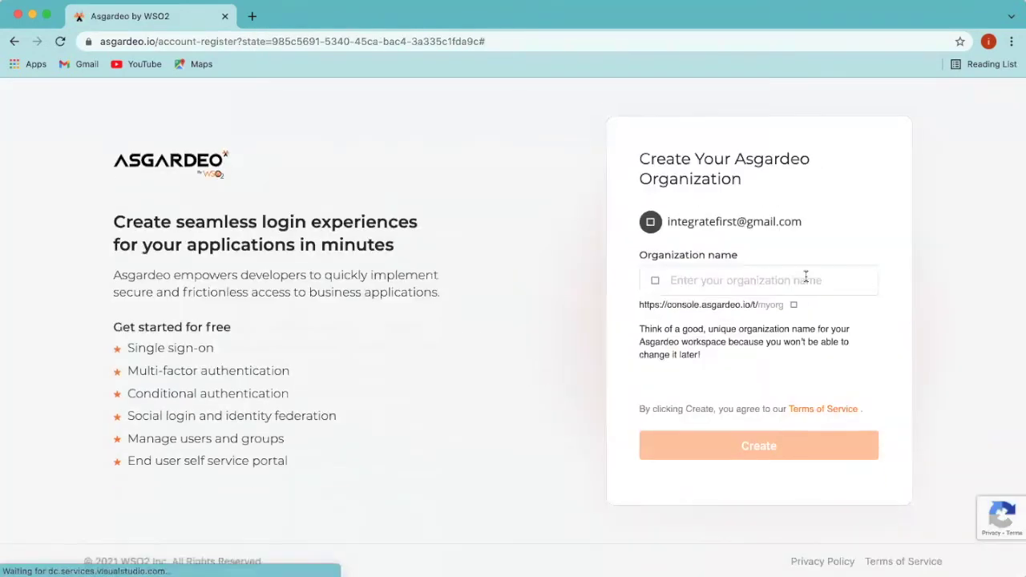
Step: Enter 'beyond' as the new organization name, fixing the mistyped last letter
click(806, 276)
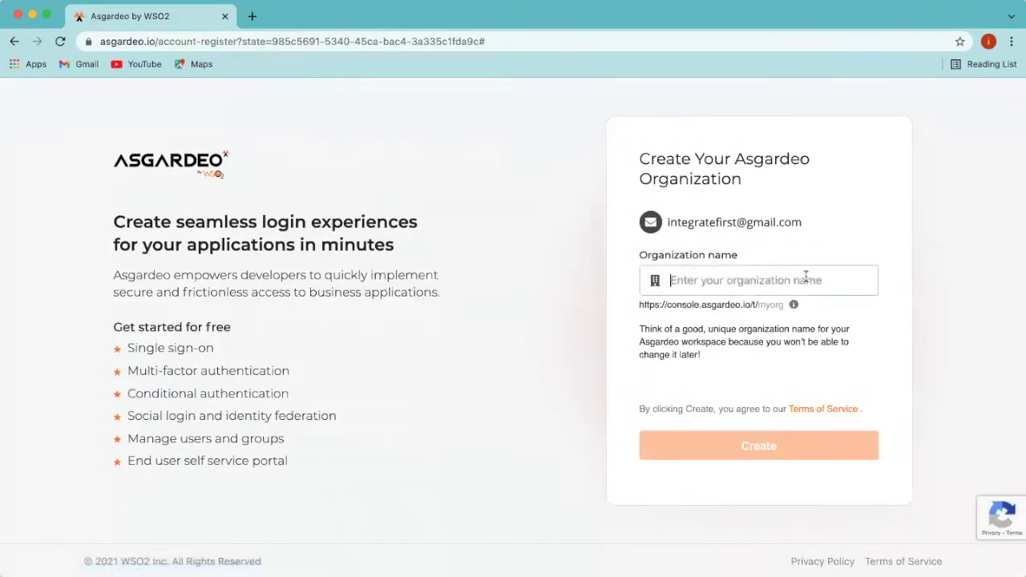
text(bey)
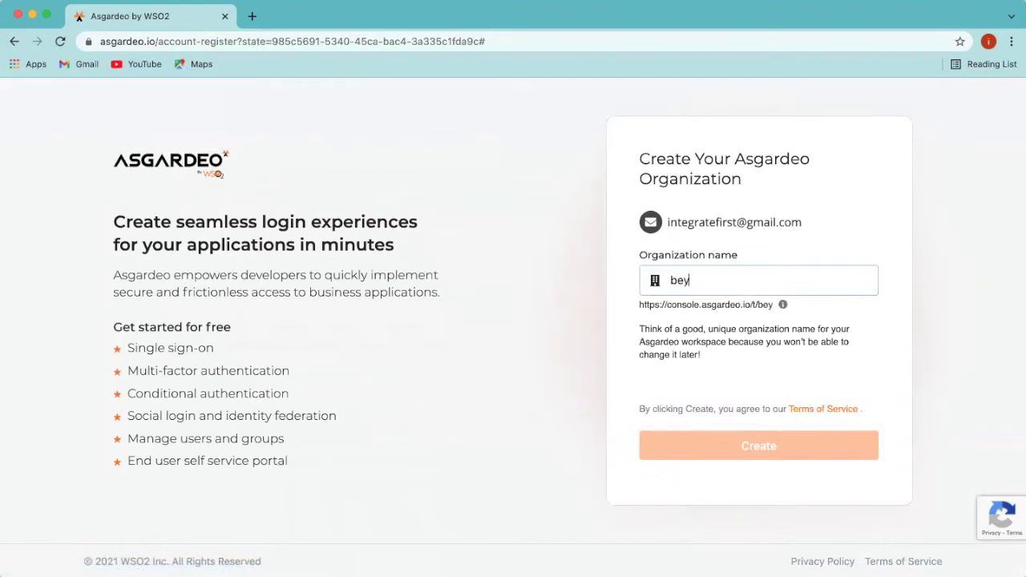
text(onf)
key(BackSpace)
text(d)
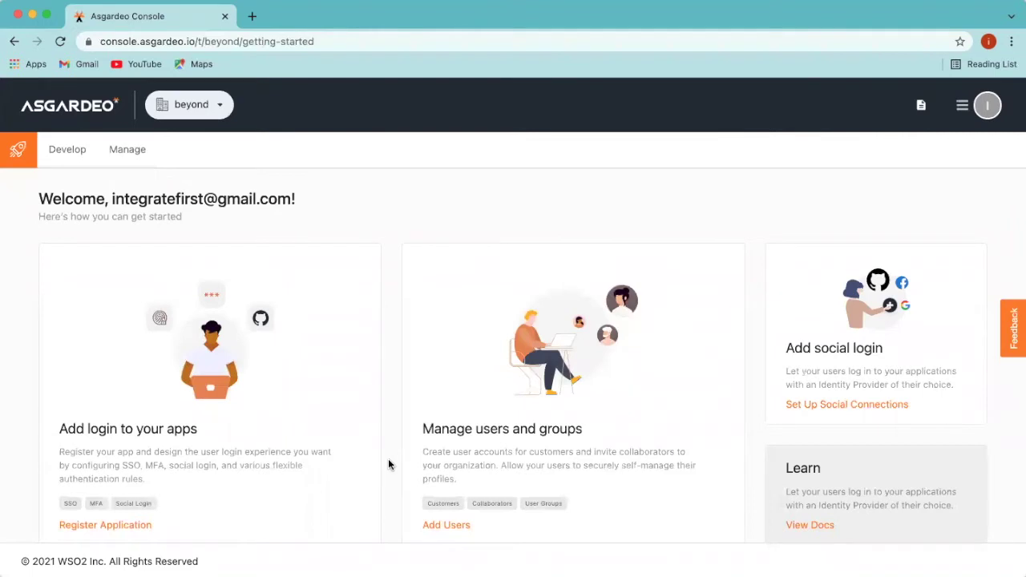
Step: Check the organization list, then go to Develop > Applications for the 'beyond' organization
scroll(388, 464, down, 1)
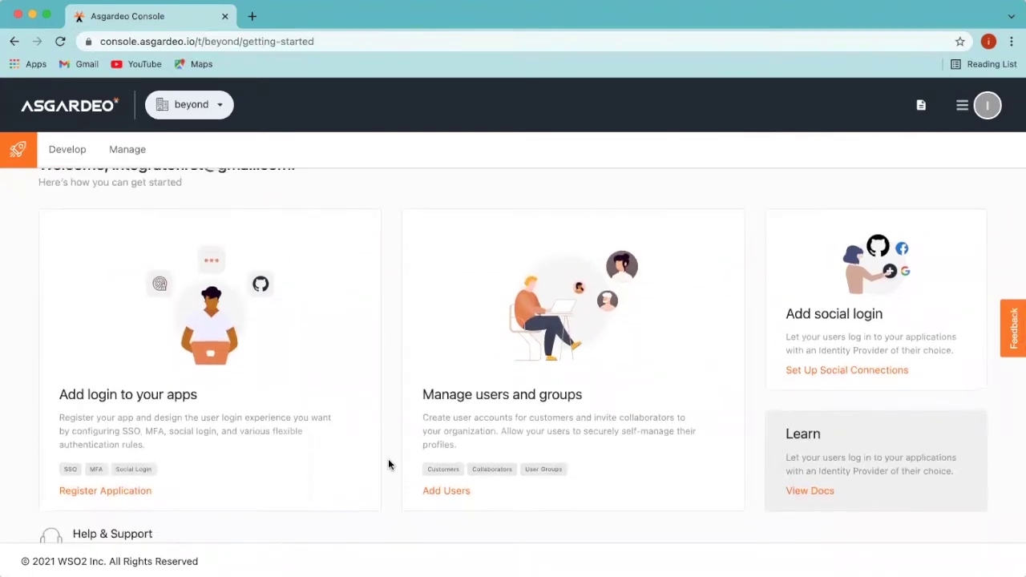
scroll(388, 464, up, 1)
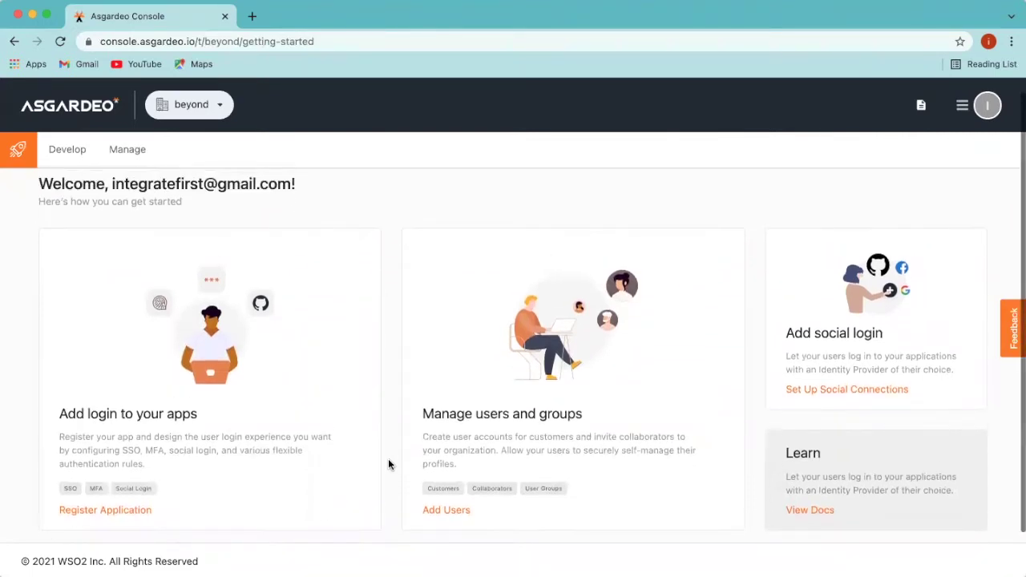
click(230, 111)
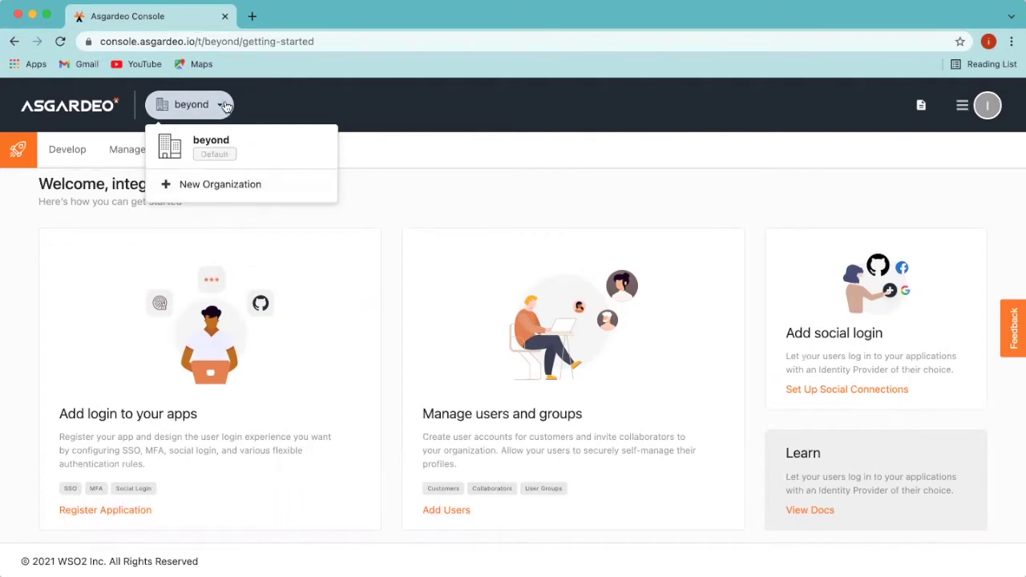
click(401, 199)
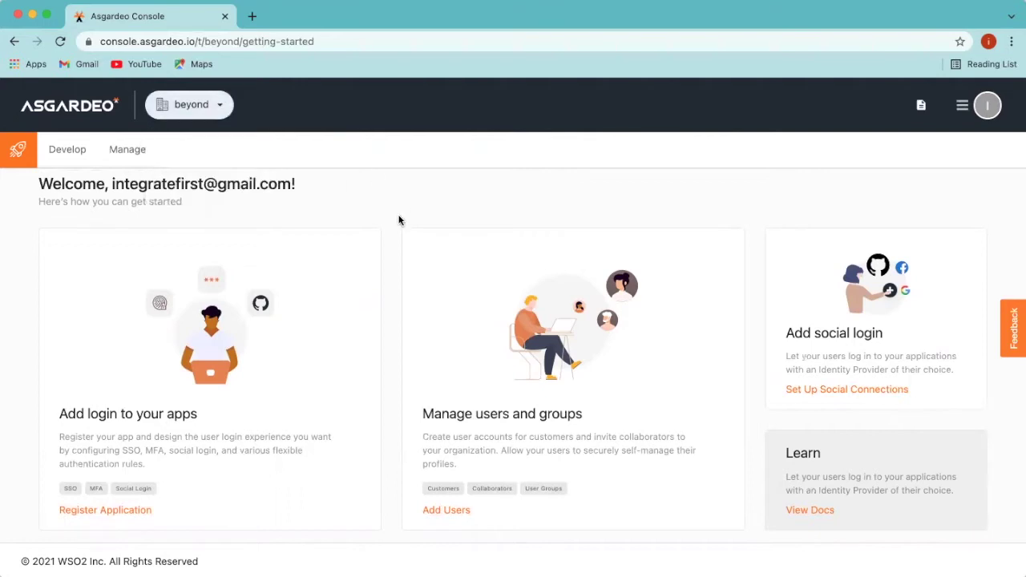
scroll(378, 439, down, 1)
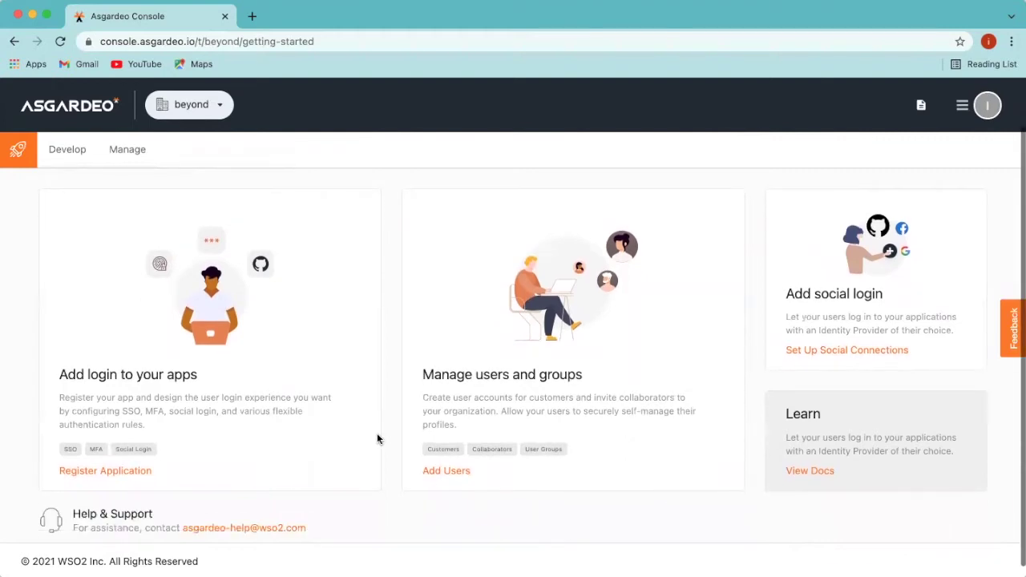
scroll(378, 438, down, 1)
scroll(377, 439, up, 2)
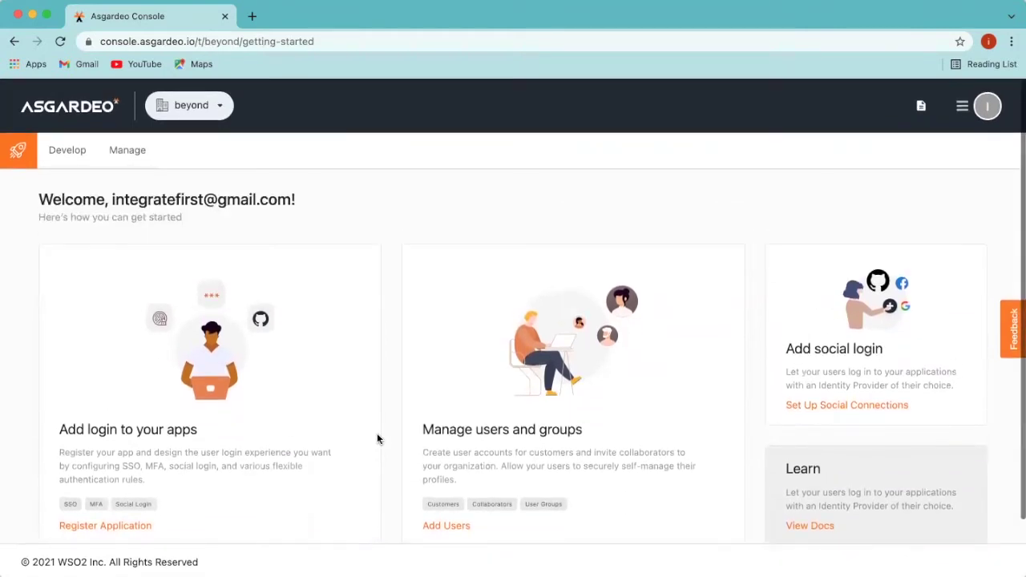
scroll(377, 439, down, 2)
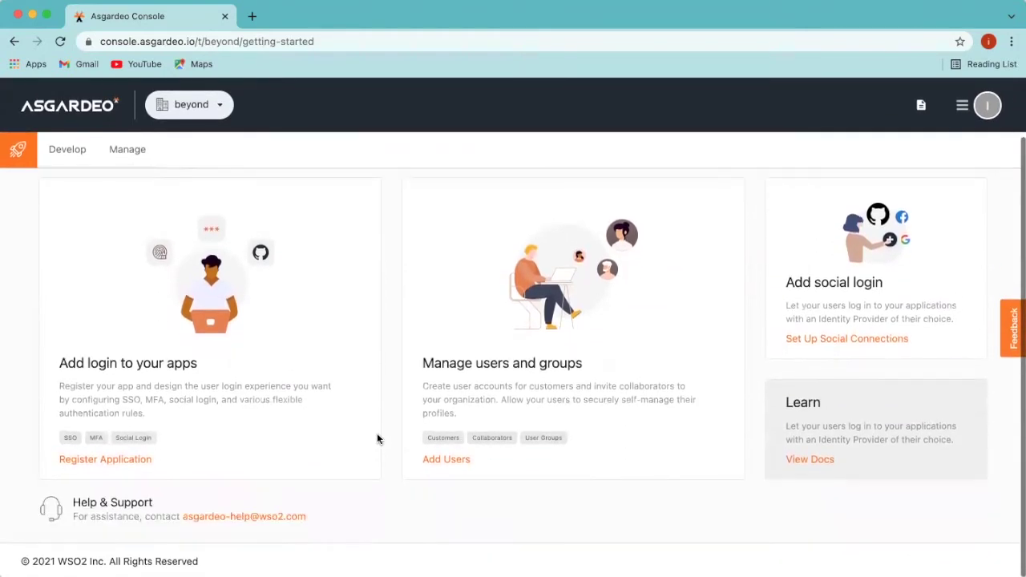
click(64, 153)
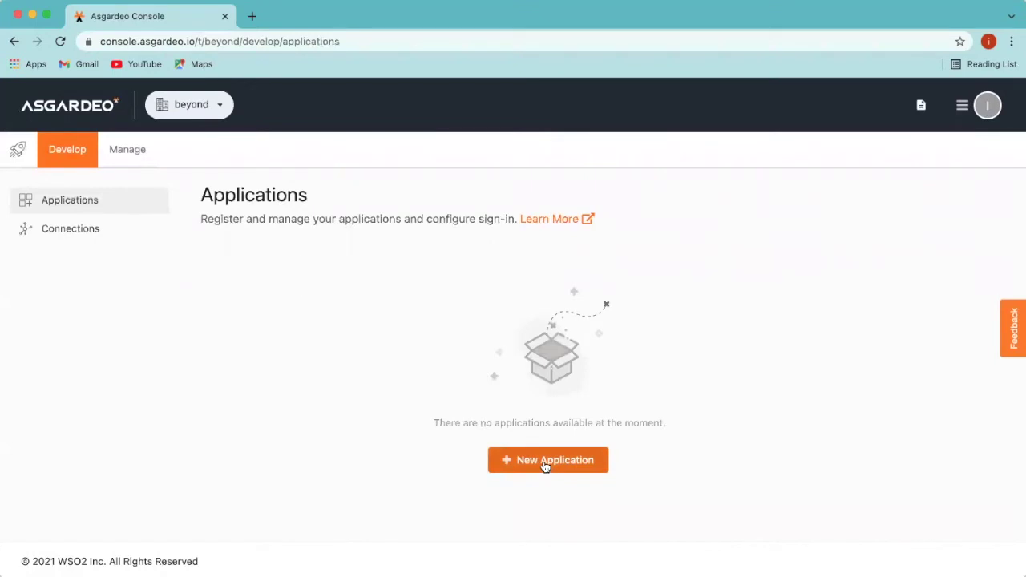
Step: Begin a new application, look over the templates, and pick Single-Page Application
click(544, 466)
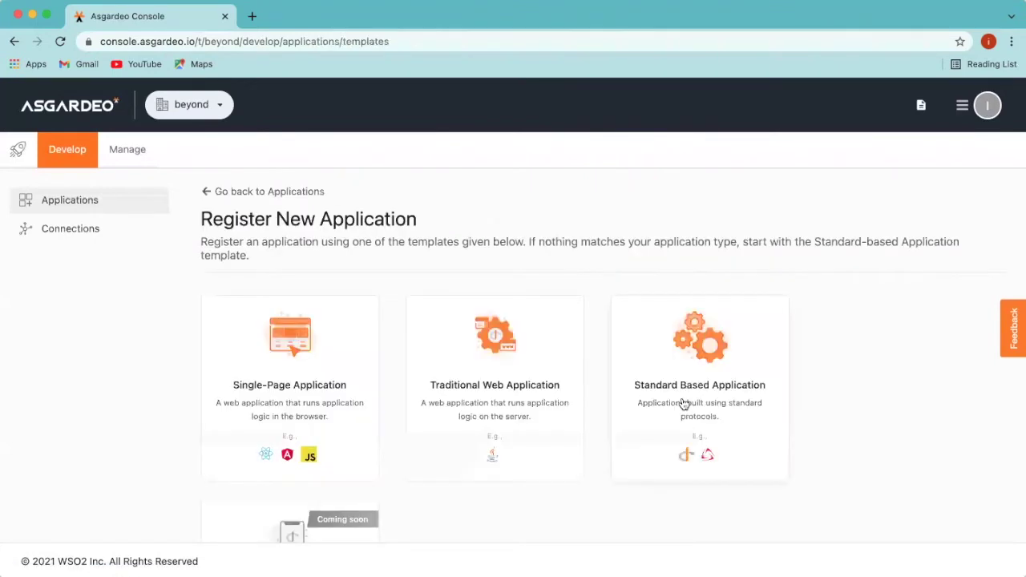
scroll(637, 445, down, 3)
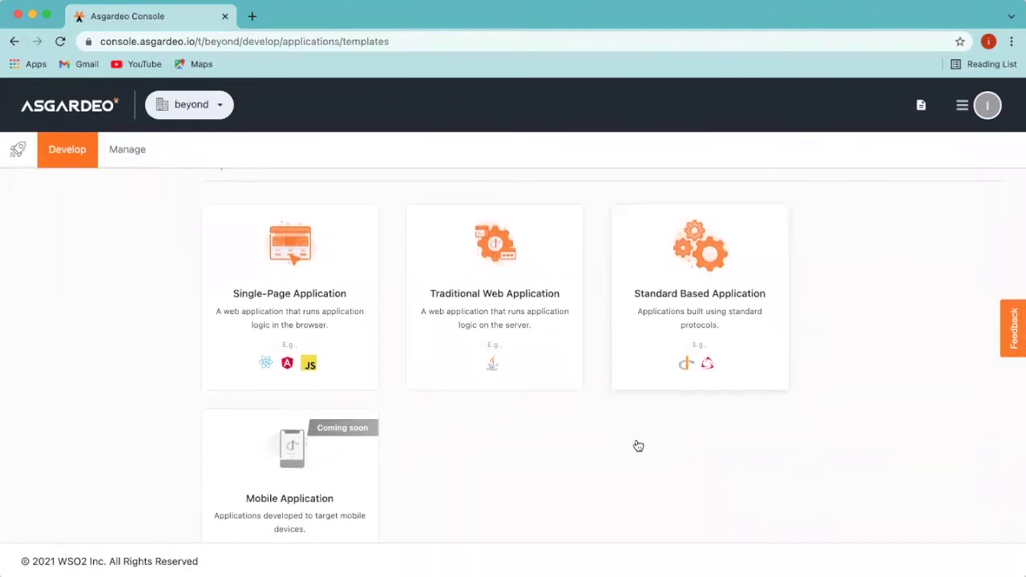
scroll(638, 446, up, 3)
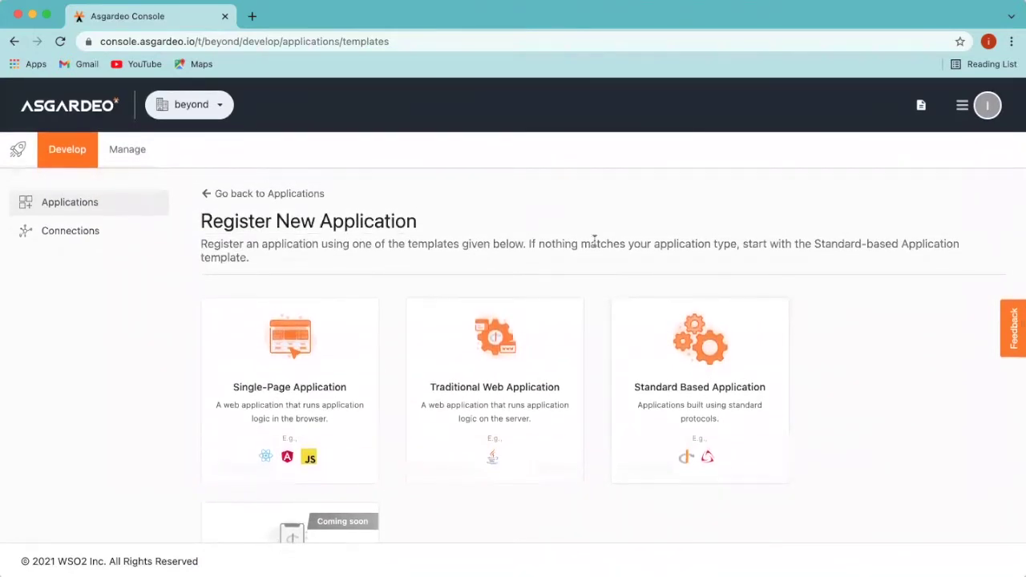
scroll(524, 423, down, 2)
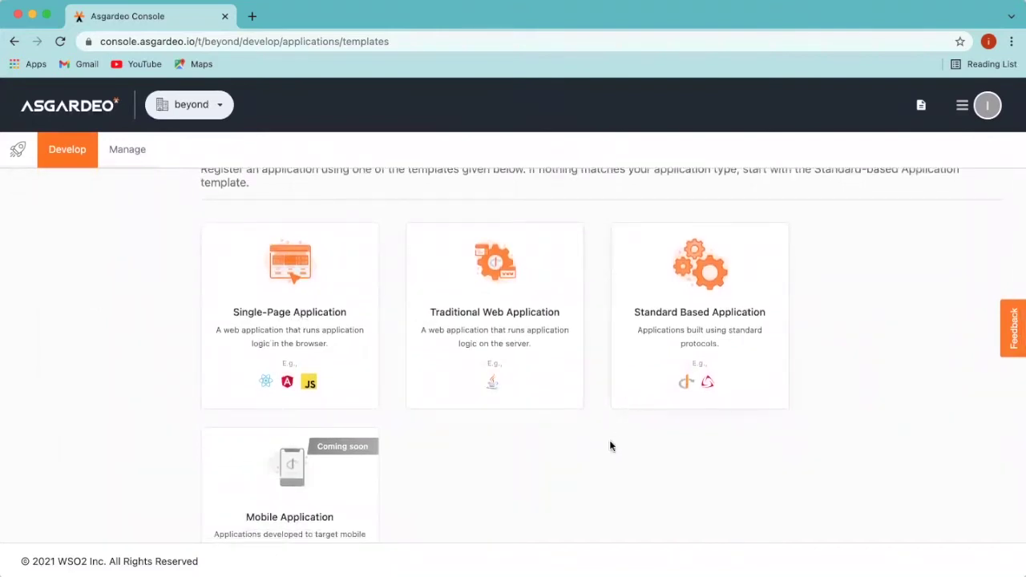
scroll(610, 447, down, 2)
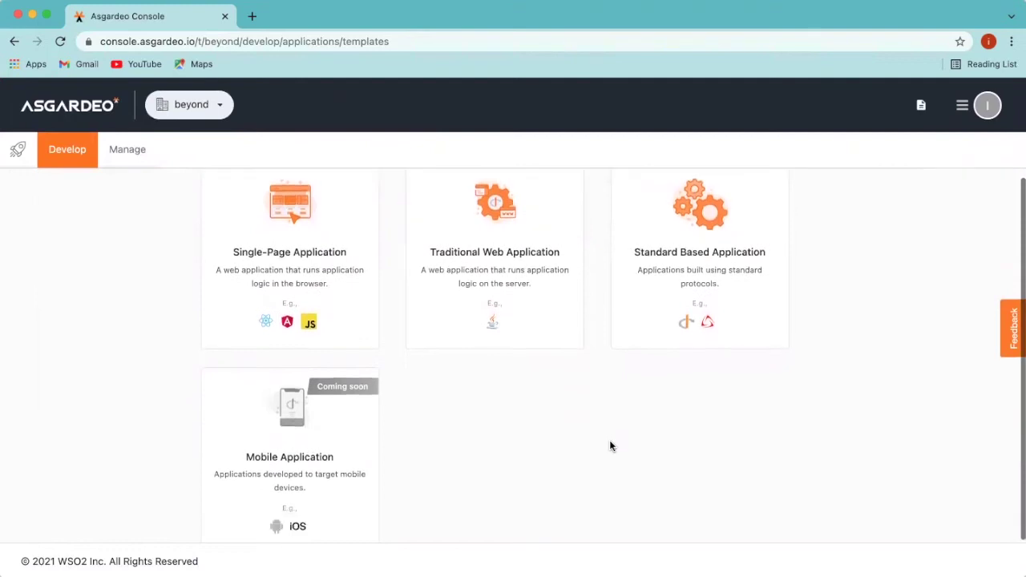
scroll(610, 447, up, 2)
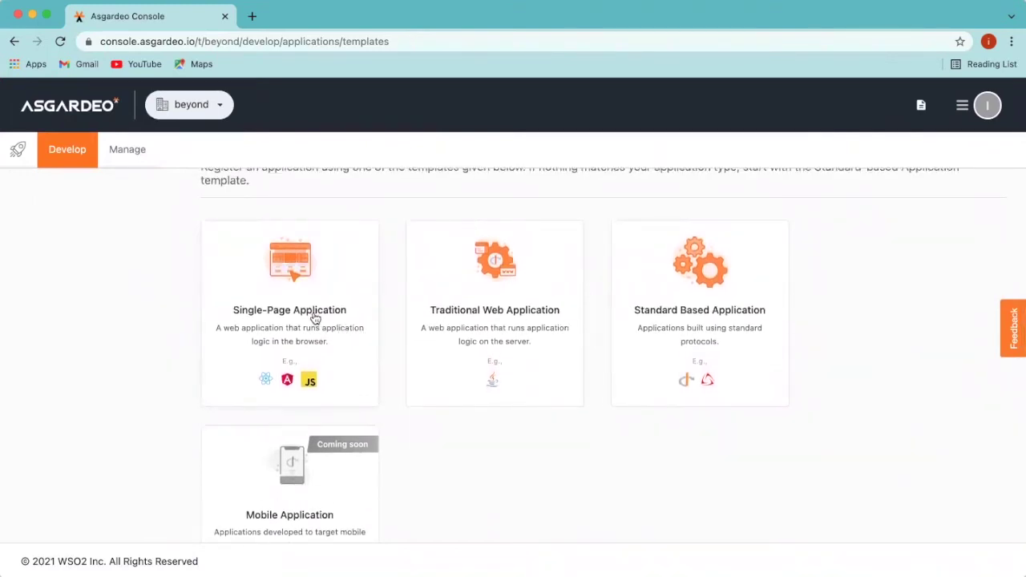
click(315, 318)
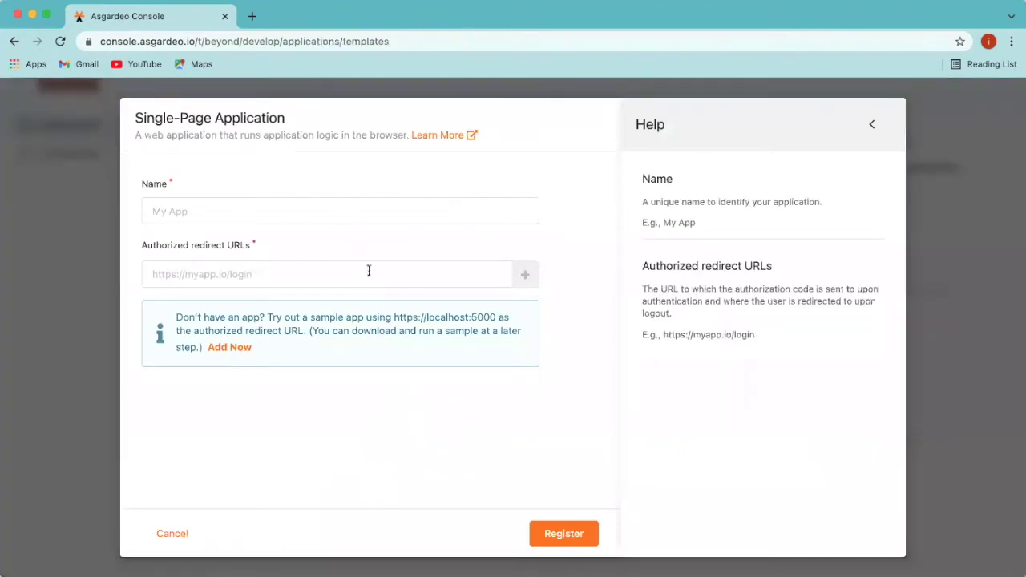
click(357, 213)
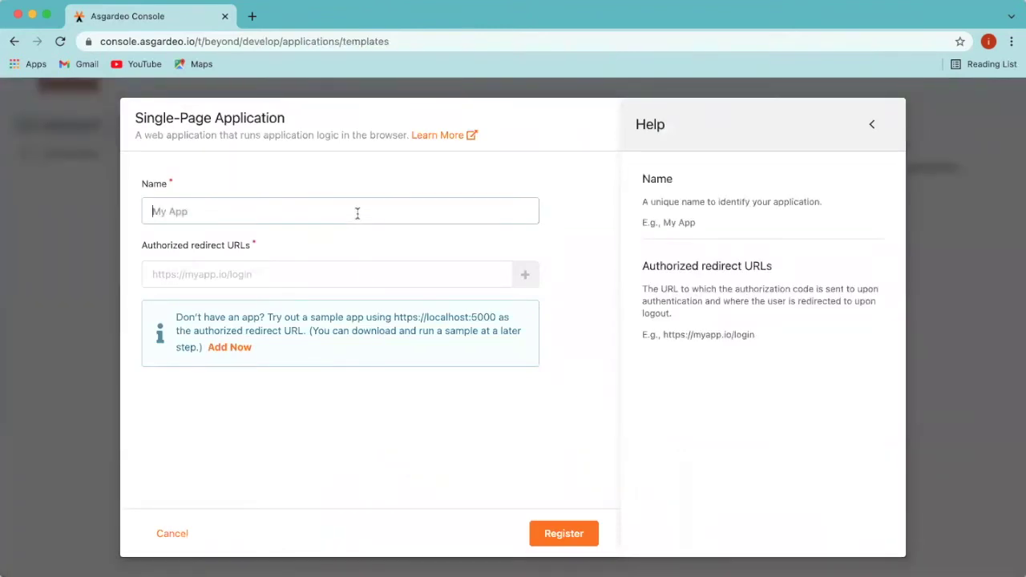
text(sample app)
drag(176, 321, 510, 354)
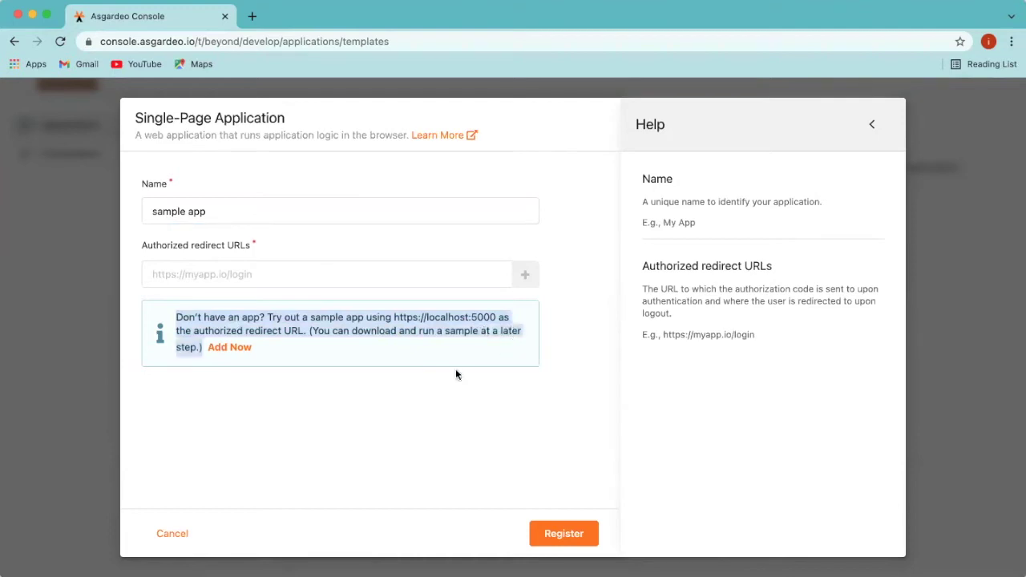
click(414, 347)
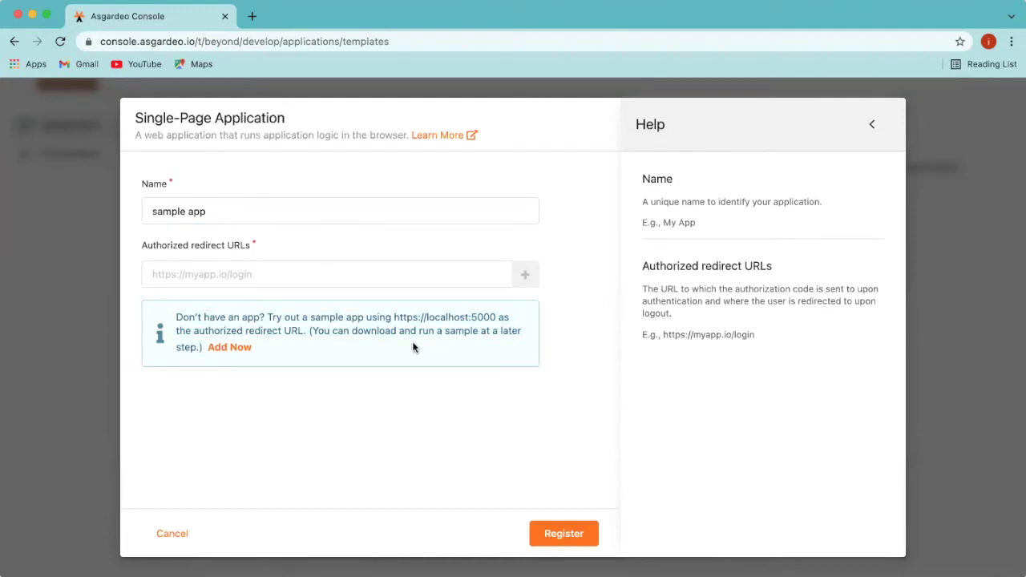
click(236, 346)
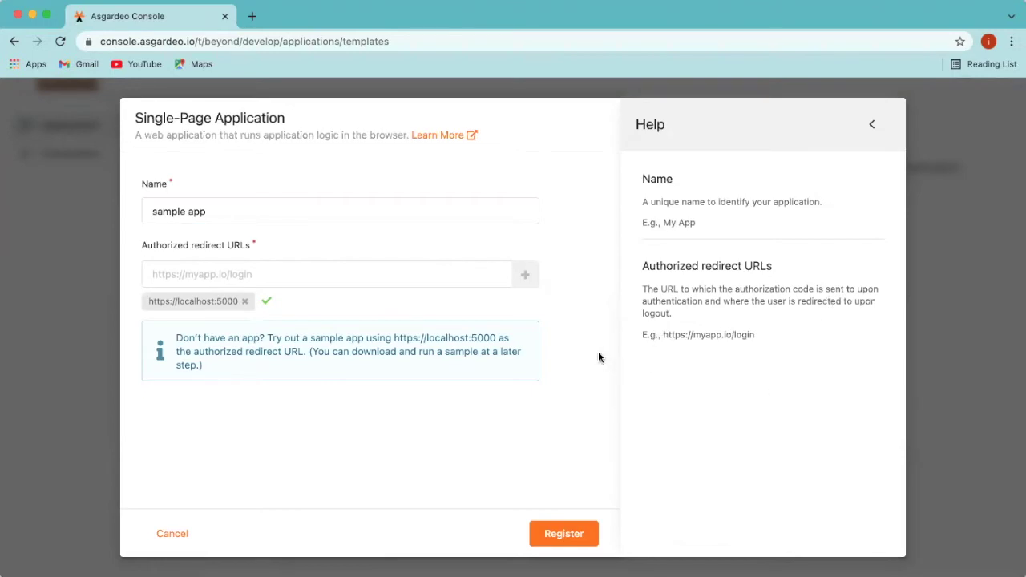
click(562, 537)
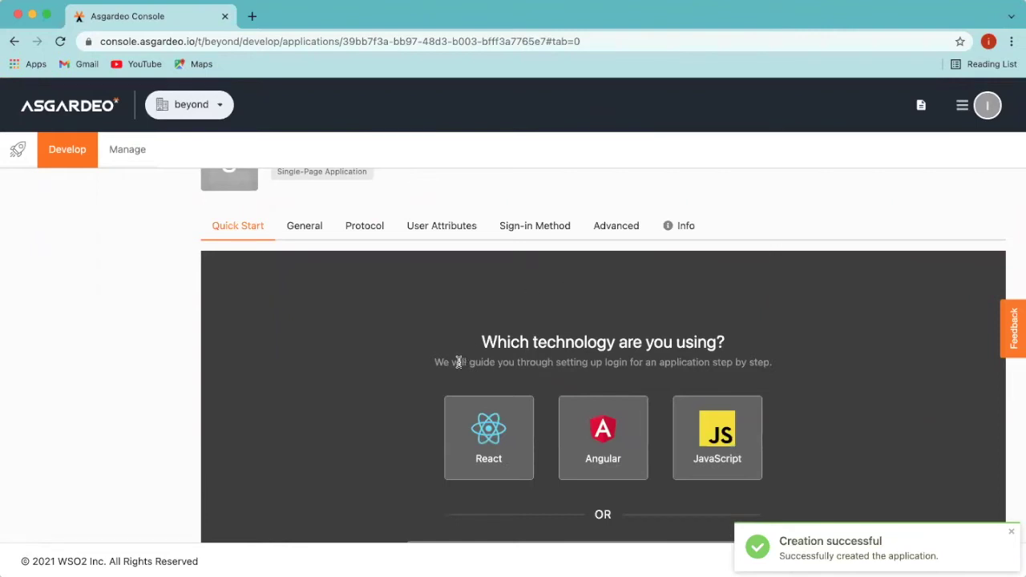
Step: Browse the Quick Start technology options and choose the React guide
scroll(428, 455, down, 3)
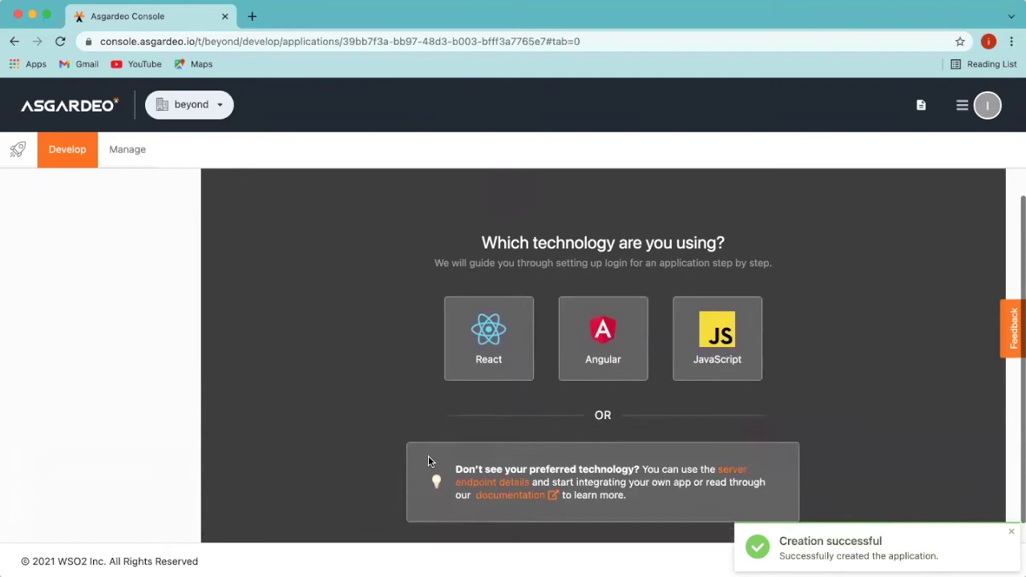
scroll(428, 460, down, 1)
scroll(428, 461, down, 1)
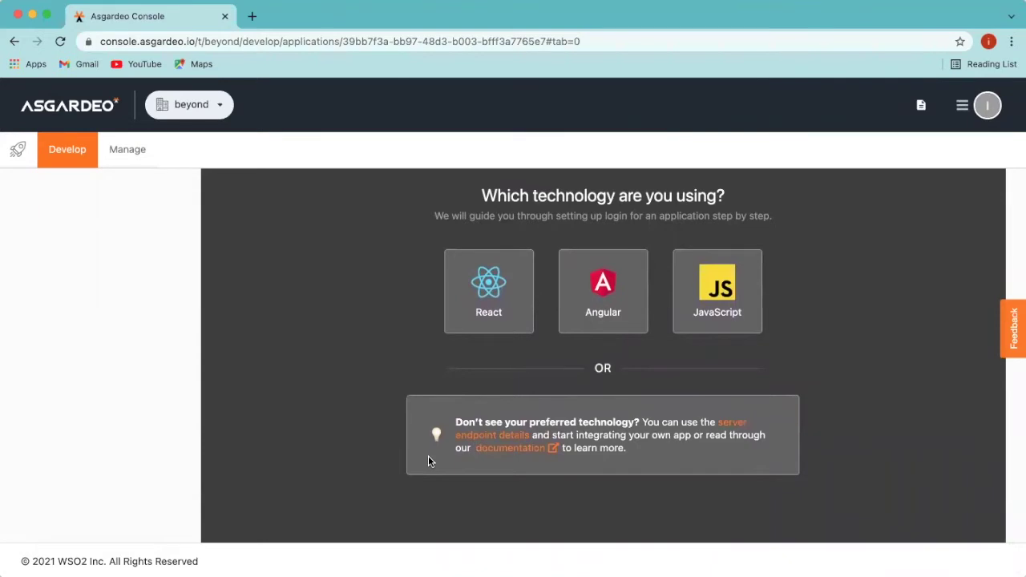
scroll(428, 460, down, 2)
scroll(428, 461, up, 3)
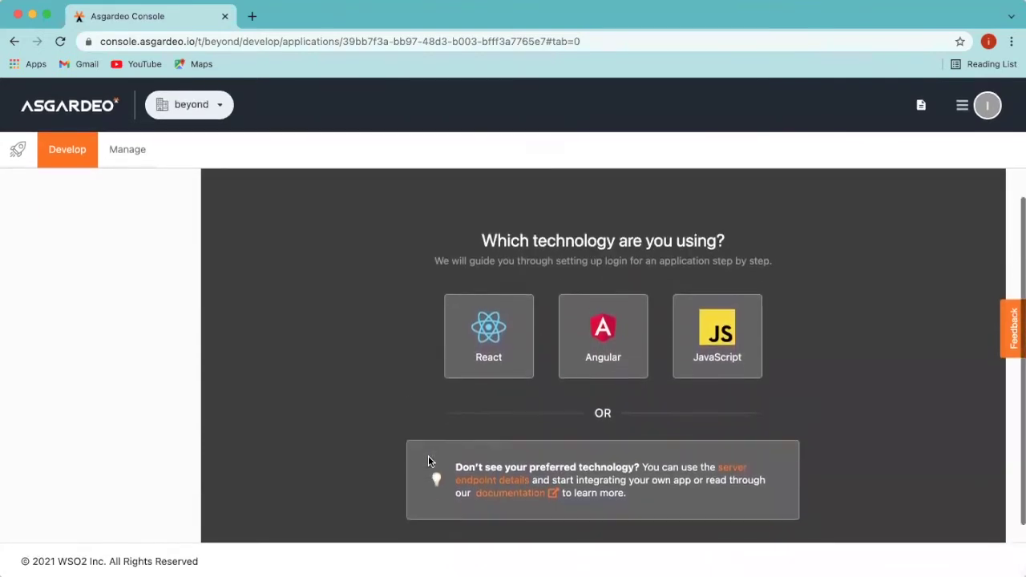
scroll(428, 461, up, 1)
click(469, 404)
Step: Choose 'Try out a sample' and download the React sample app
click(627, 334)
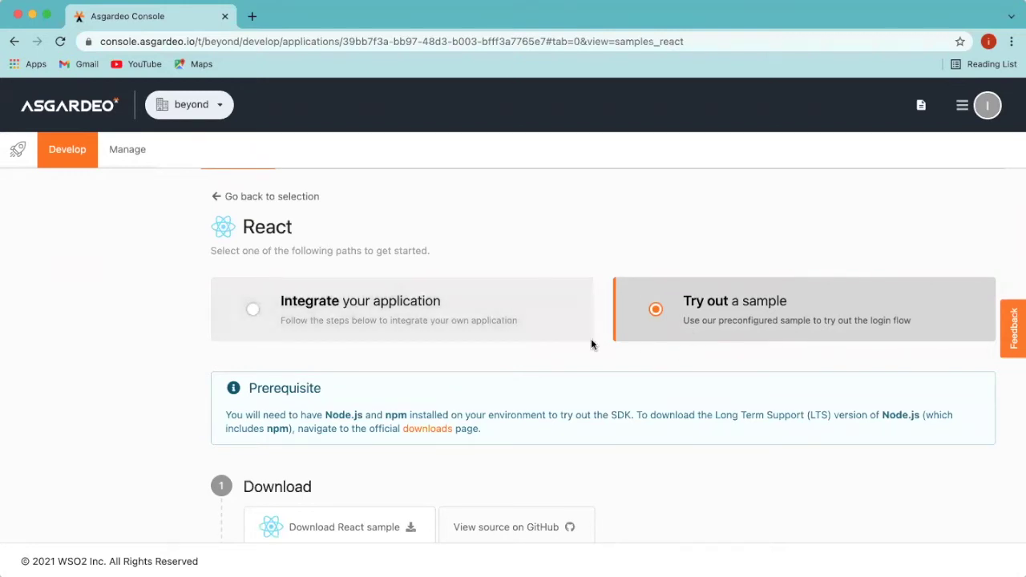
scroll(530, 374, down, 2)
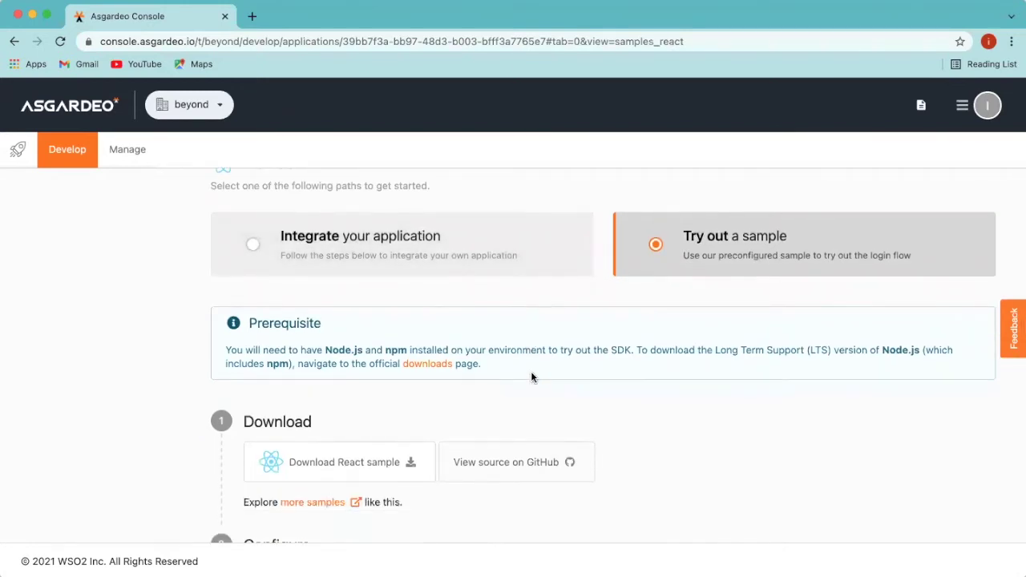
scroll(531, 377, down, 1)
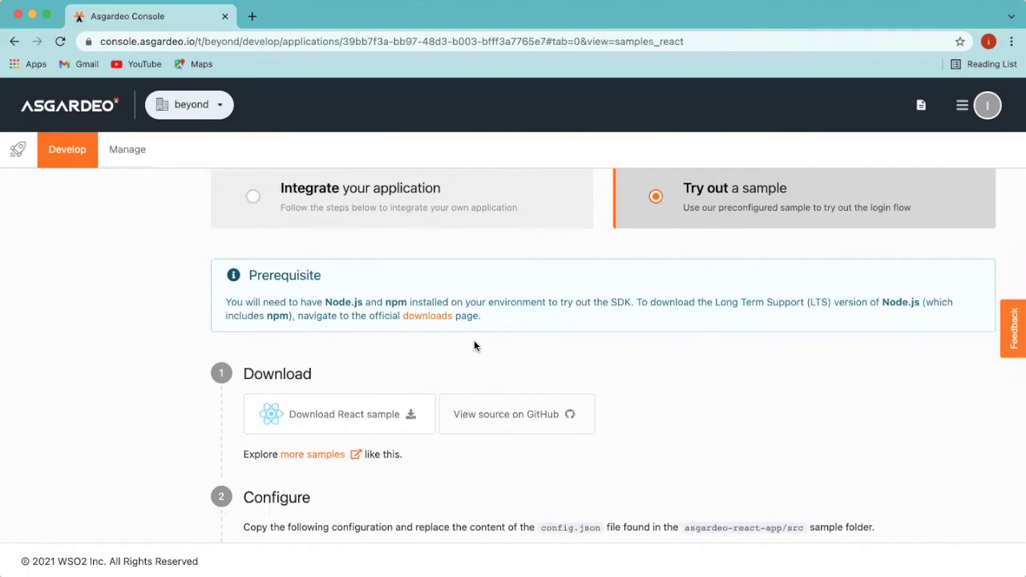
scroll(473, 345, down, 1)
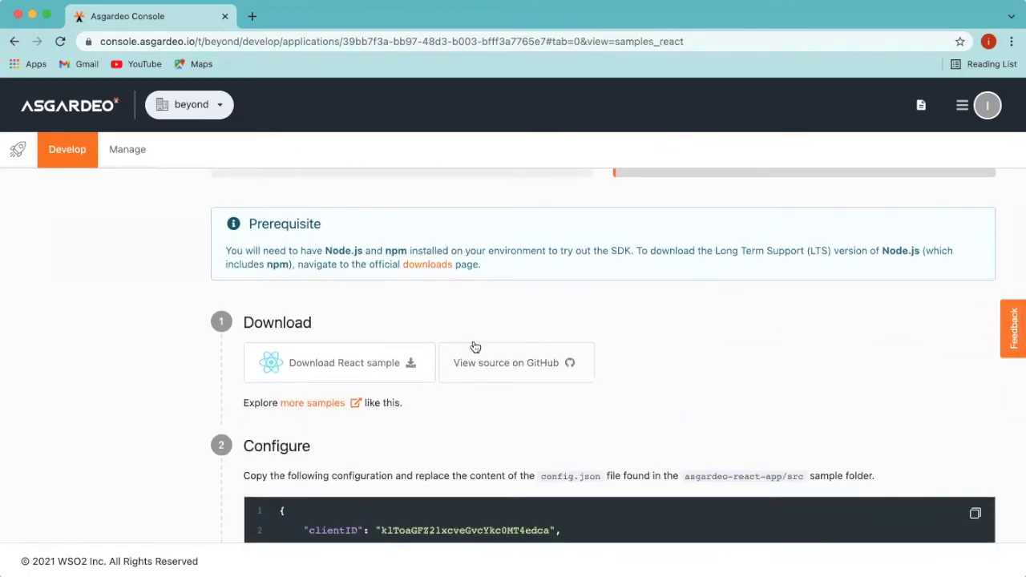
scroll(420, 415, down, 1)
click(367, 325)
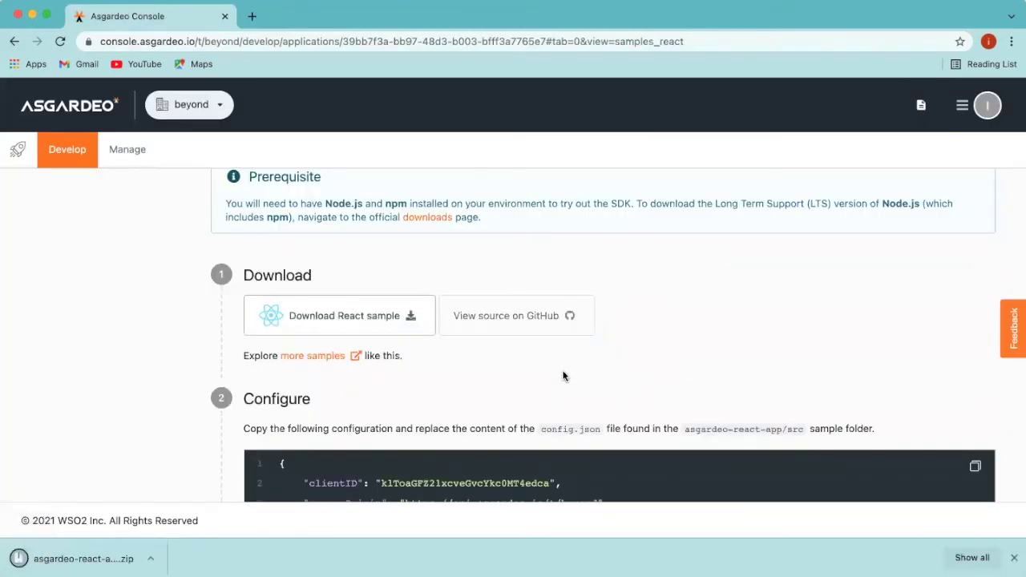
Step: Review the config.json instructions, then bring up the sample's config.json in VS Code
scroll(564, 376, down, 2)
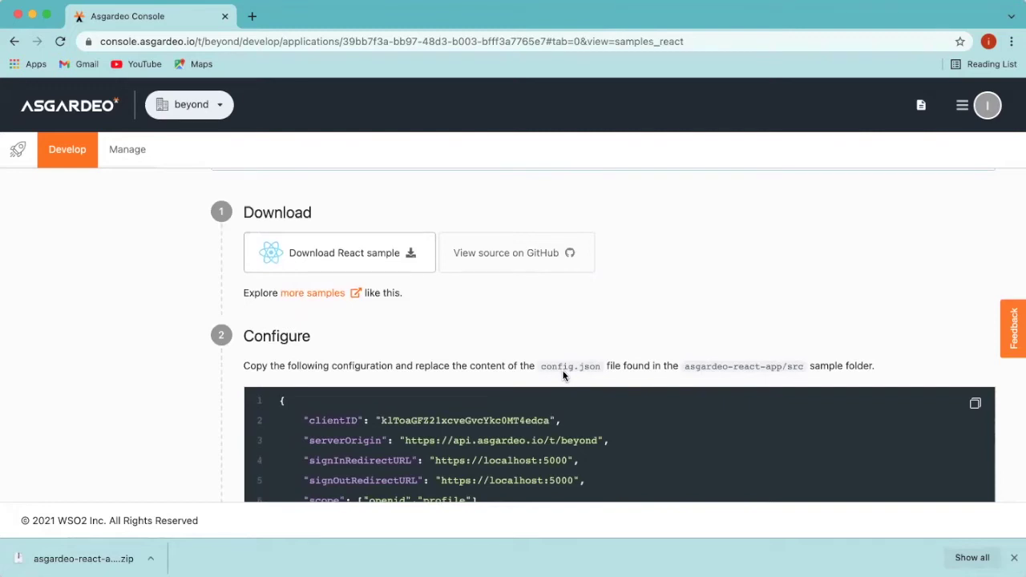
scroll(564, 376, down, 1)
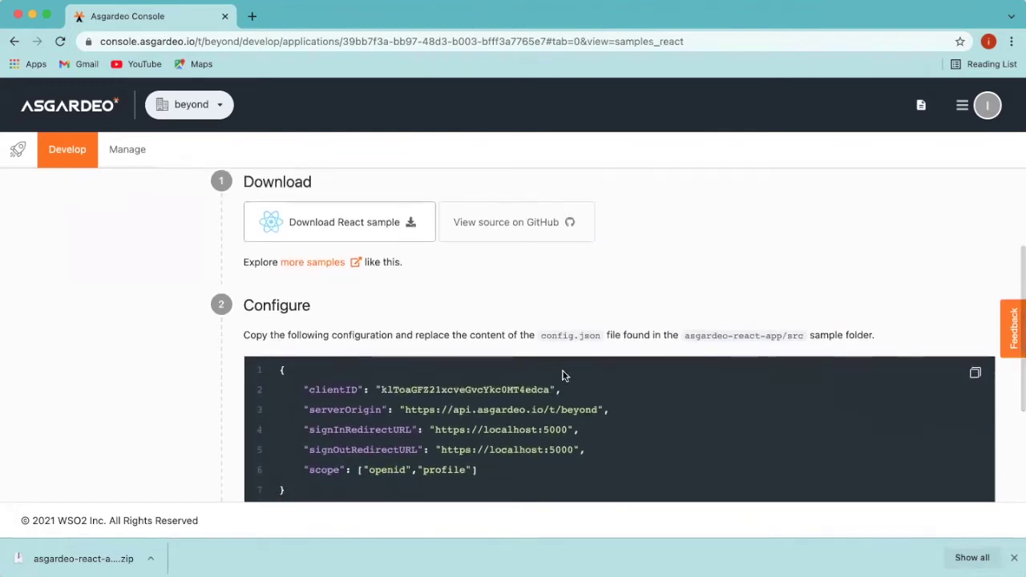
scroll(564, 376, down, 1)
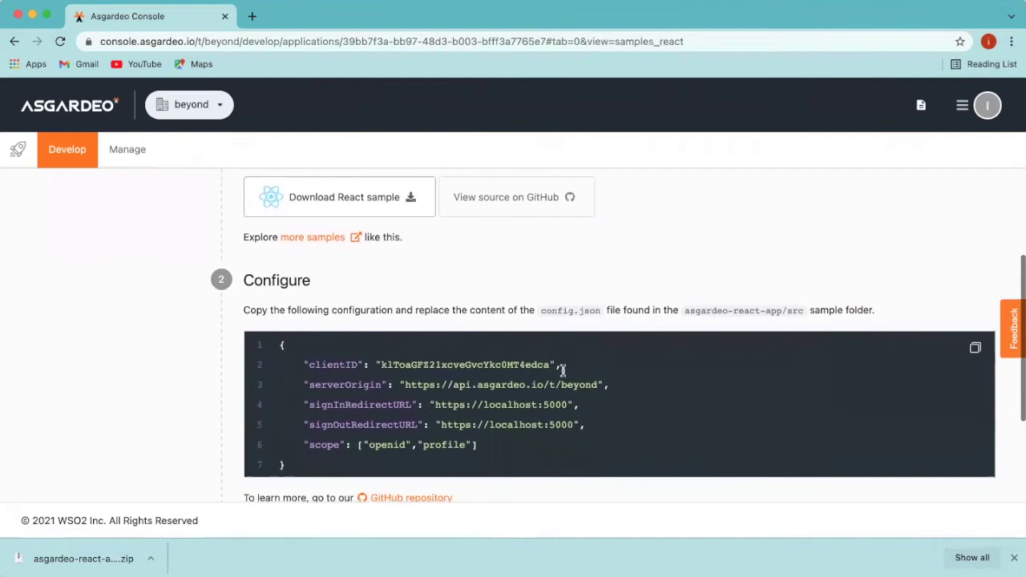
scroll(564, 370, down, 1)
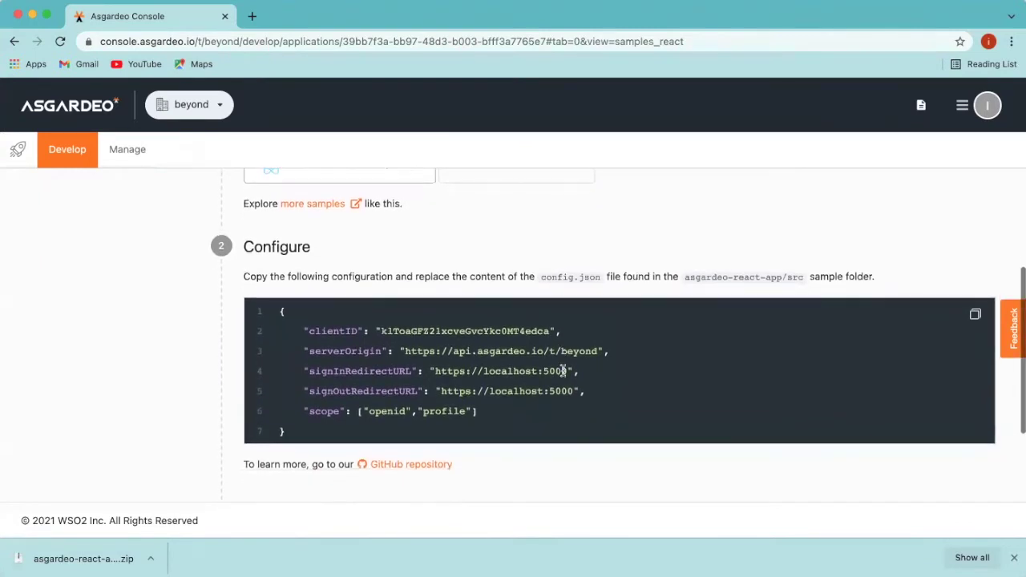
scroll(563, 370, down, 1)
scroll(562, 370, down, 1)
scroll(563, 371, up, 5)
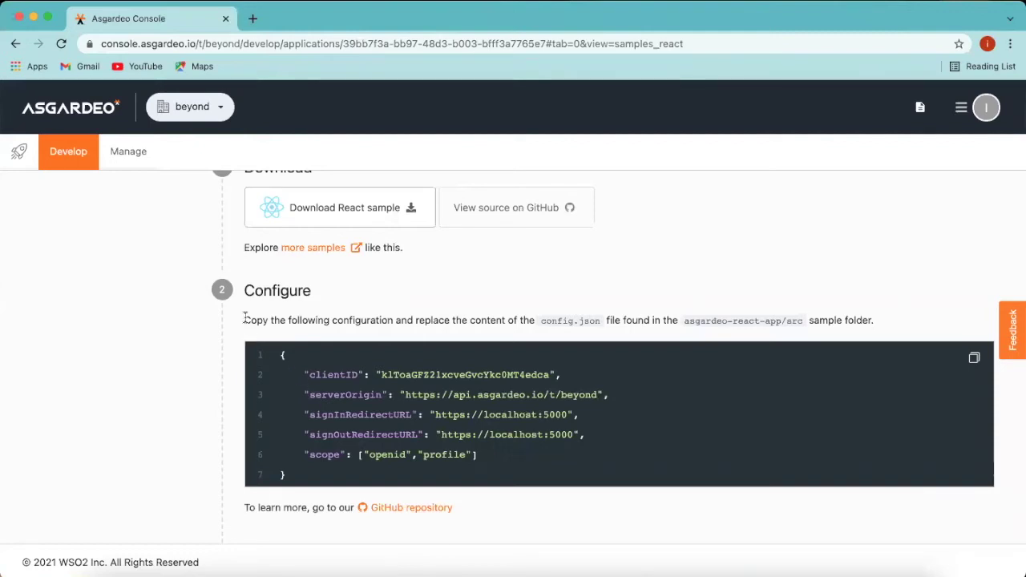
drag(243, 320, 913, 328)
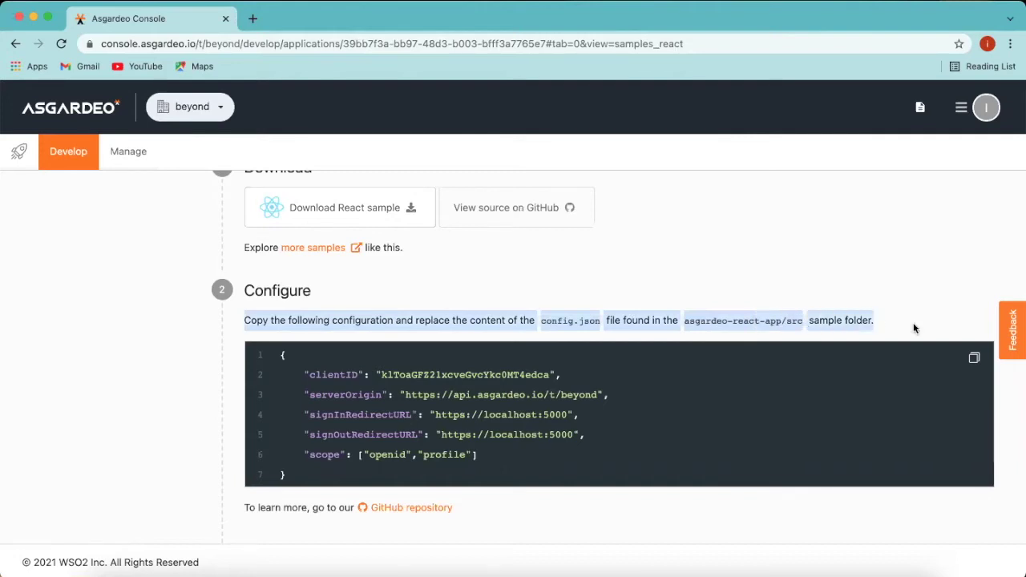
click(551, 339)
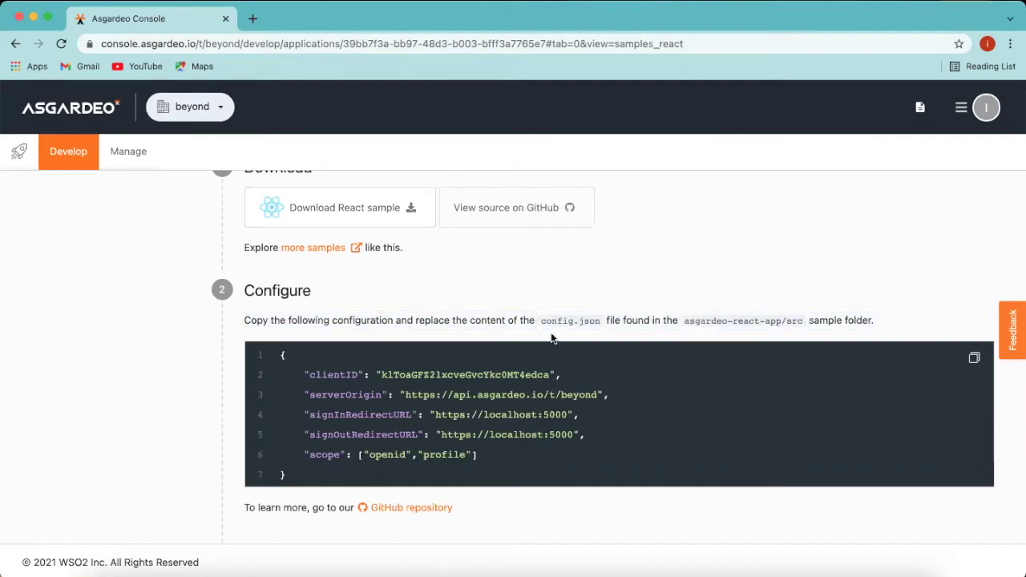
drag(541, 321, 598, 315)
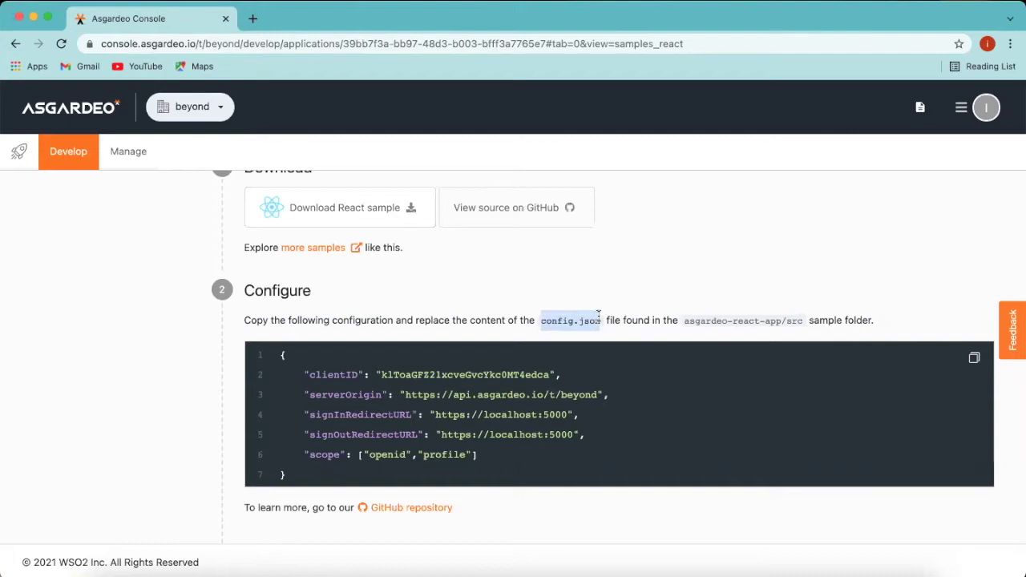
click(598, 296)
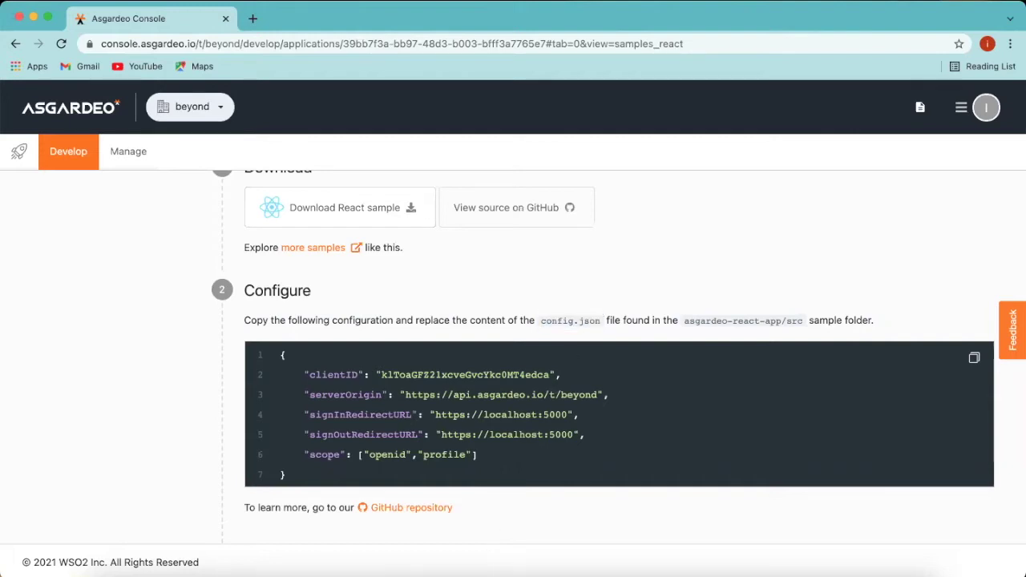
click(445, 572)
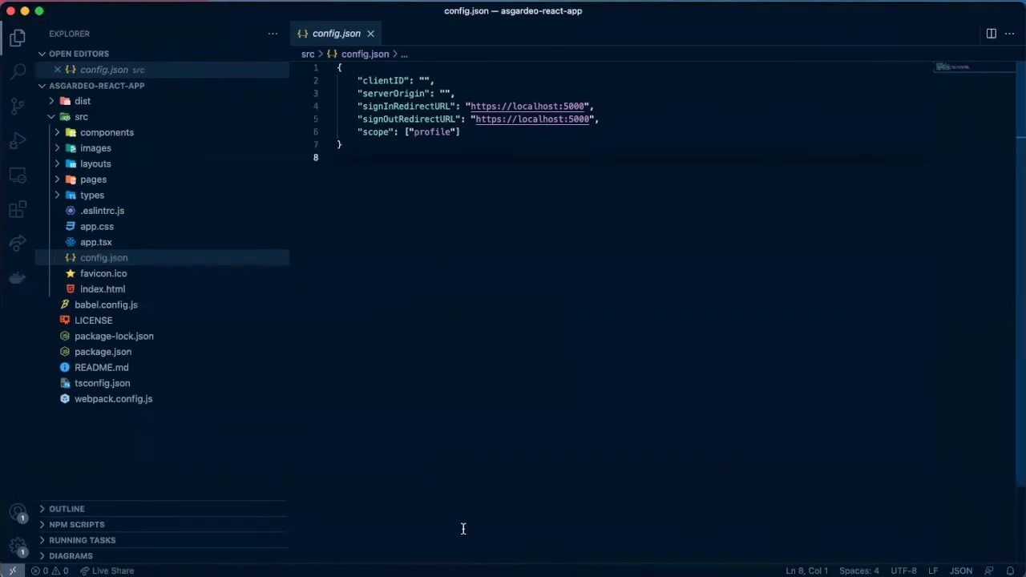
Step: Copy Asgardeo's JSON configuration, paste it over config.json's contents, and reformat the file
key(super+Tab)
drag(287, 363, 343, 471)
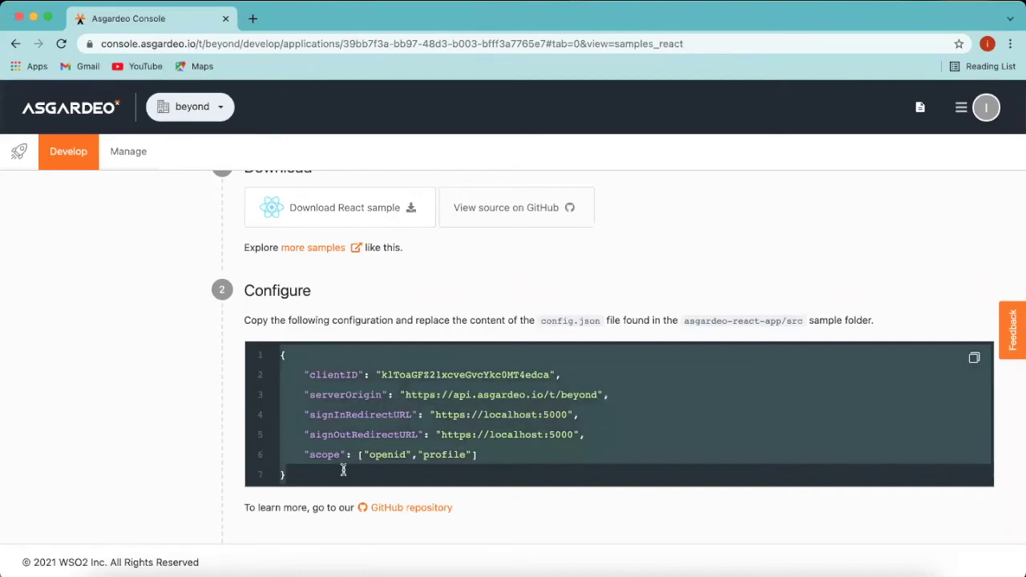
key(super+Tab)
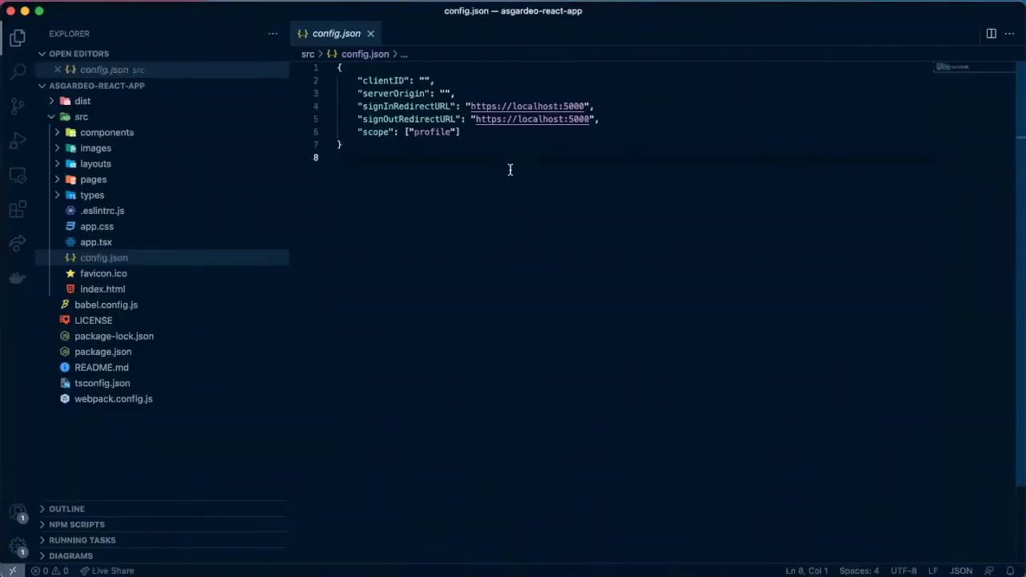
key(super+a)
key(BackSpace)
text({     "clientID": "klToaGFZ21xcveGvcYkc0MT4edca",     "serverOrigin": "https://api.asgardeo.io/t/beyond",     "signInRedirectURL": "https://localhost:5000",     "signOutRedirectURL": "https://localhost:5000",     "scope": ["openid","profile"] })
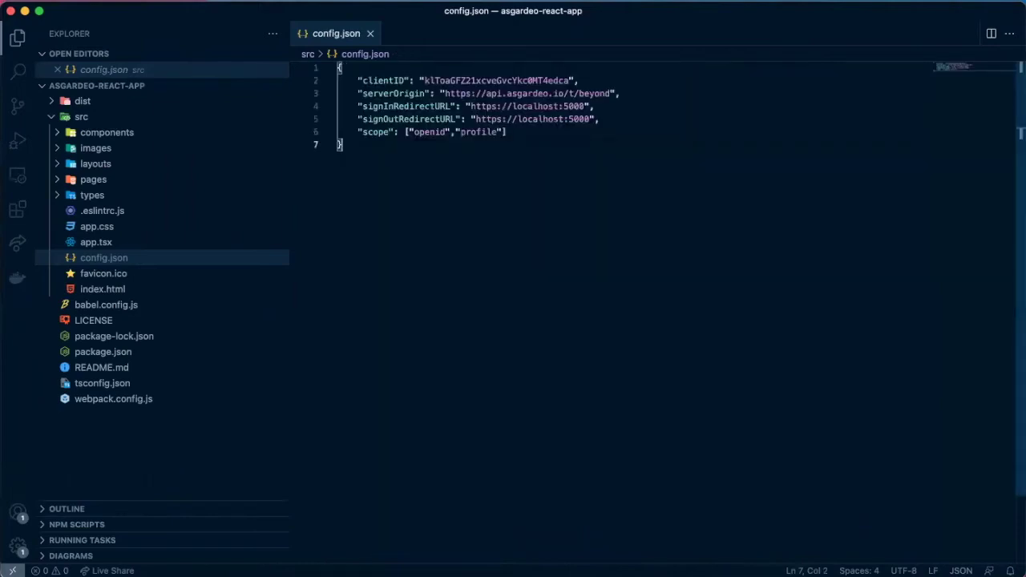
key(shift+alt+f)
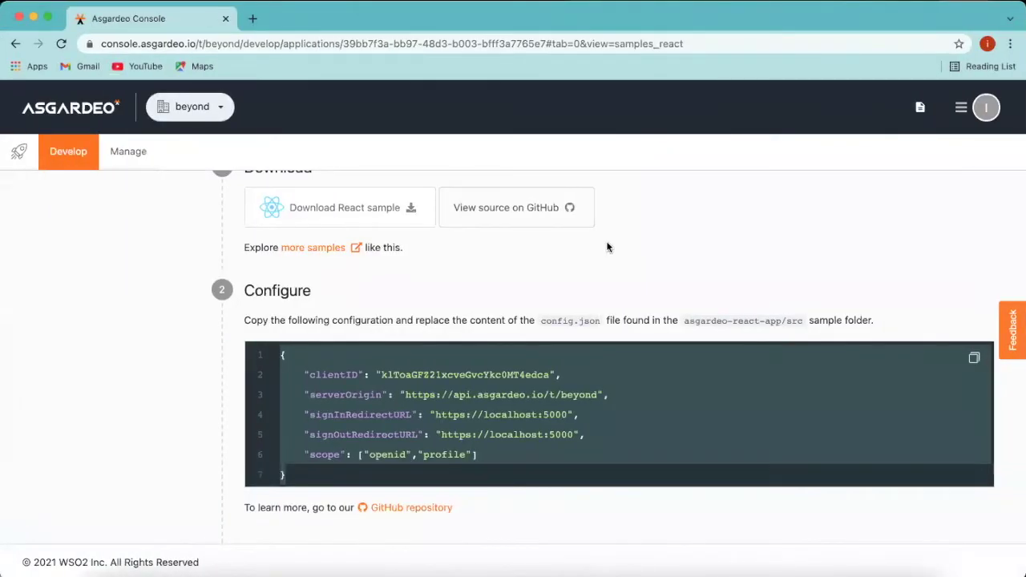
Step: Select the npm install && npm start command in the guide
scroll(552, 543, down, 2)
scroll(553, 542, down, 5)
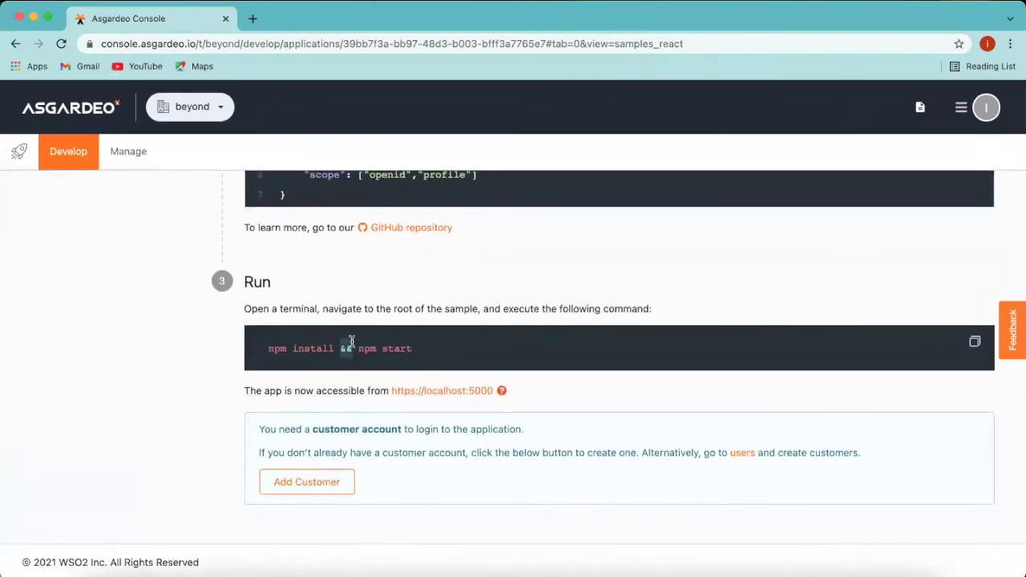
triple_click(352, 342)
key(super+c)
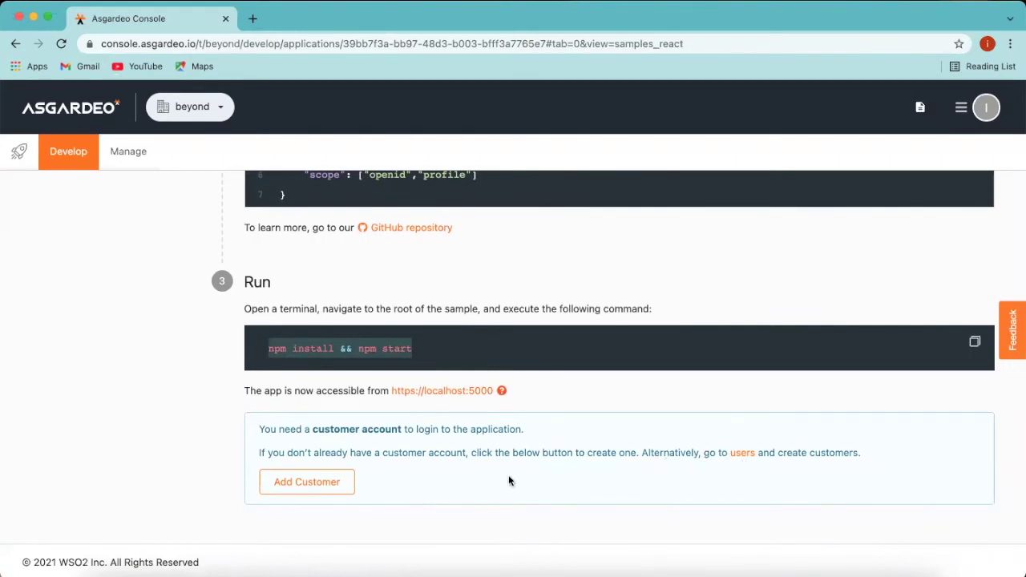
Step: Add a customer with an e-mail username and password, declining Chrome's password saving
click(337, 490)
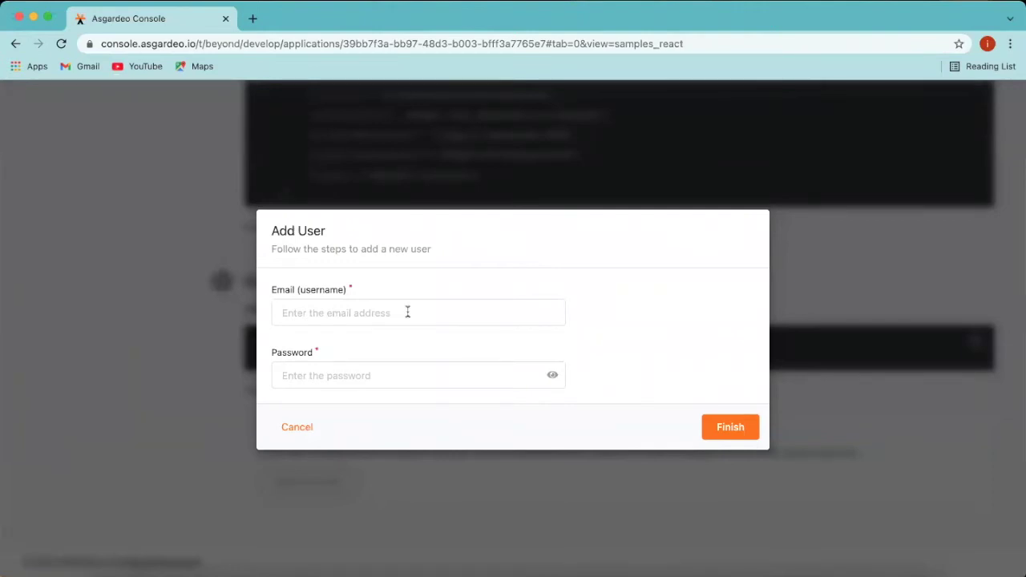
click(407, 312)
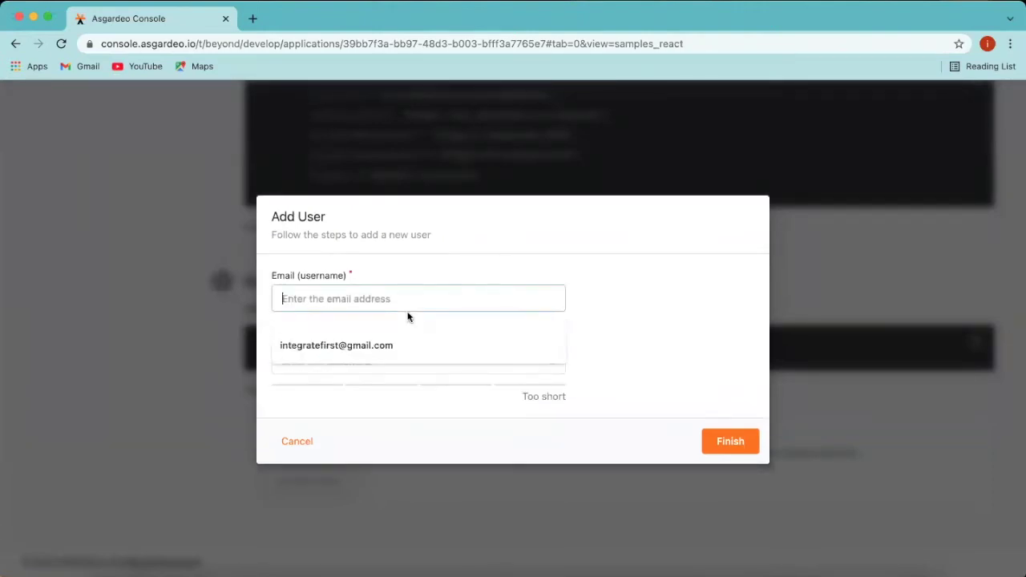
click(375, 346)
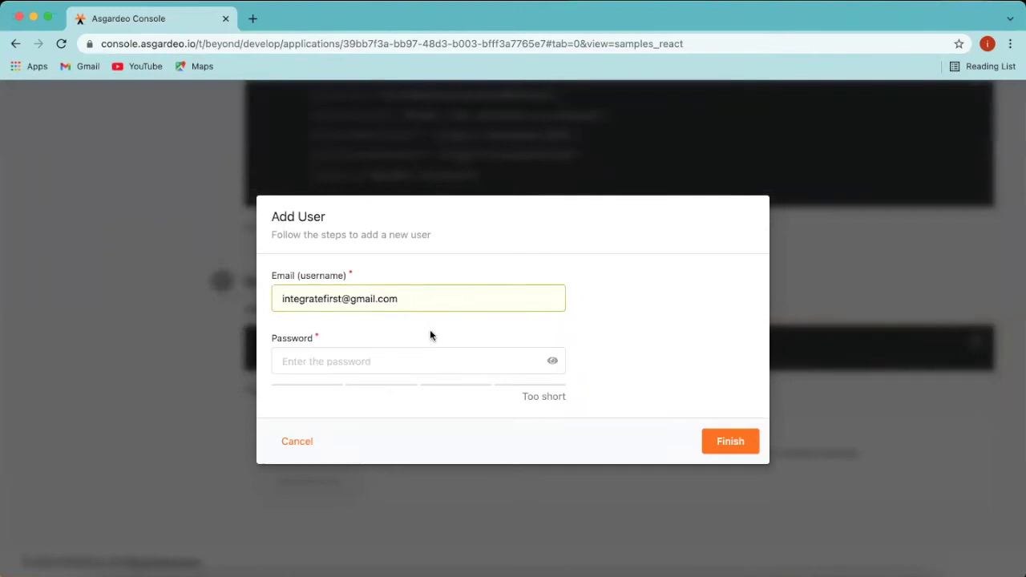
click(411, 361)
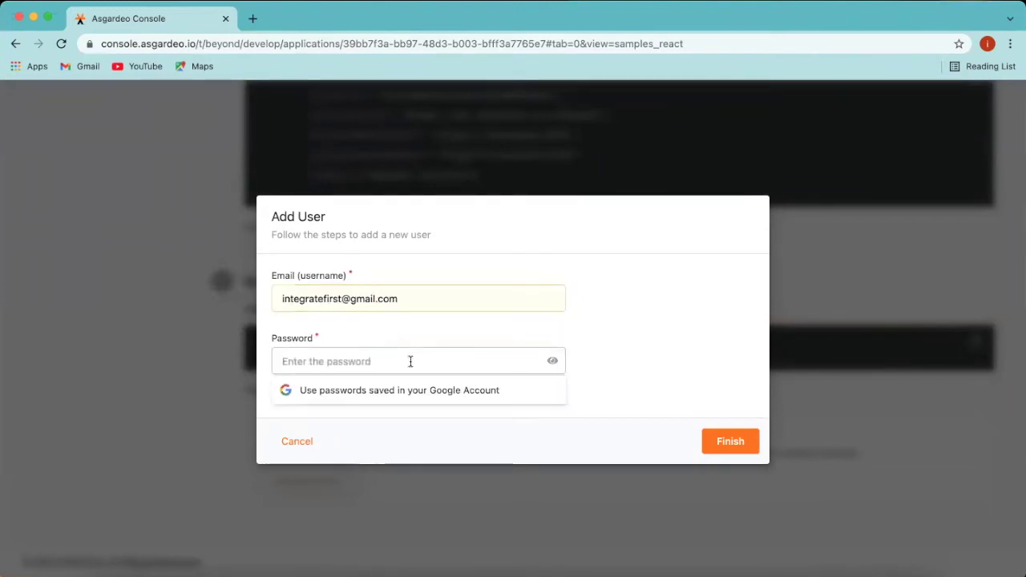
text(••••)
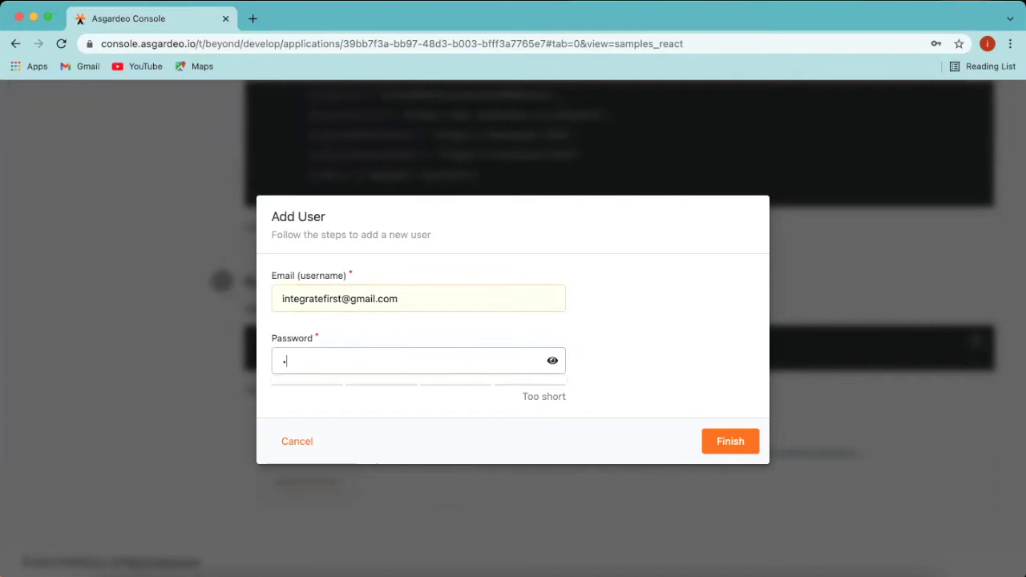
text(••••)
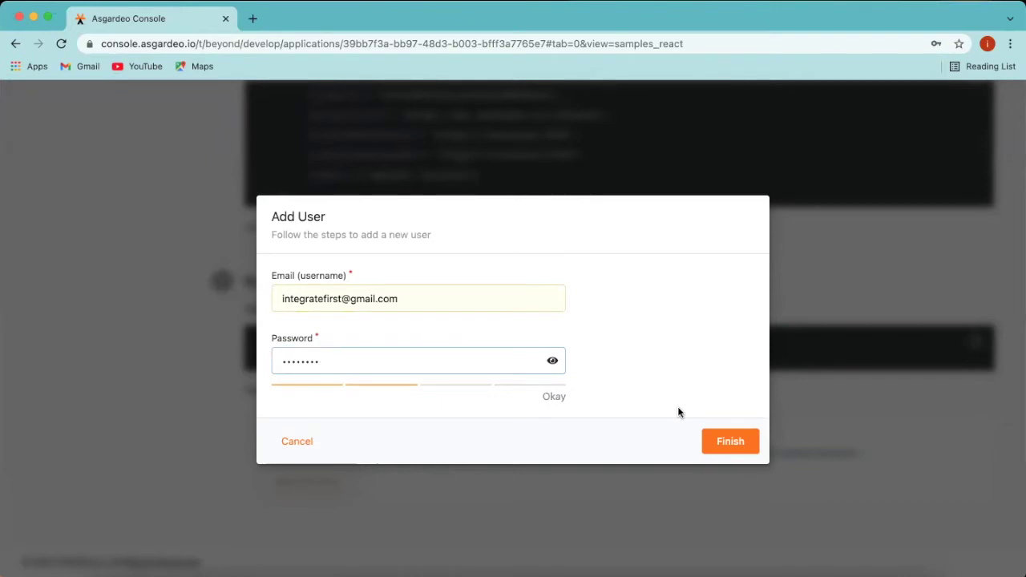
double_click(484, 365)
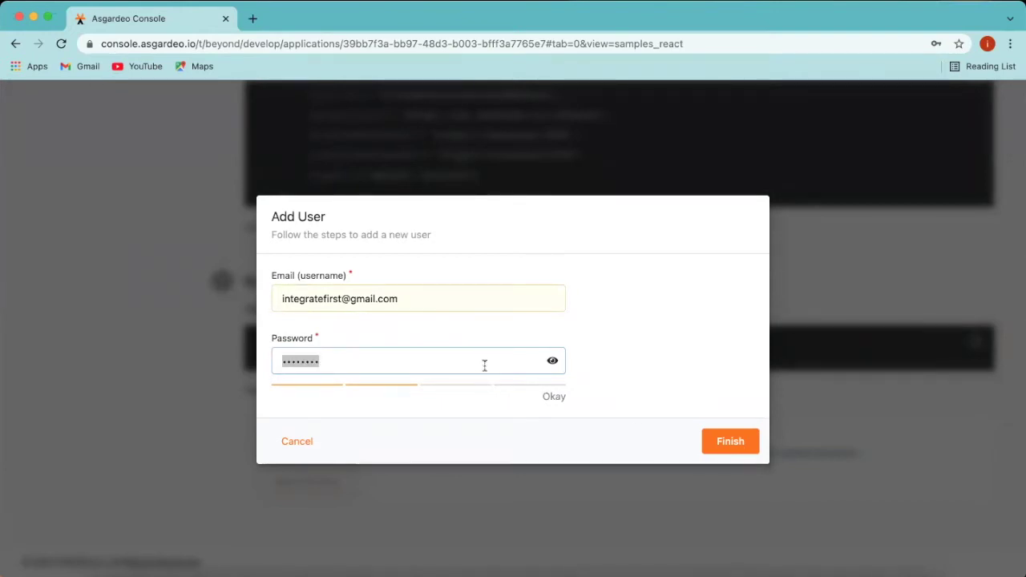
key(BackSpace)
text(abcd)
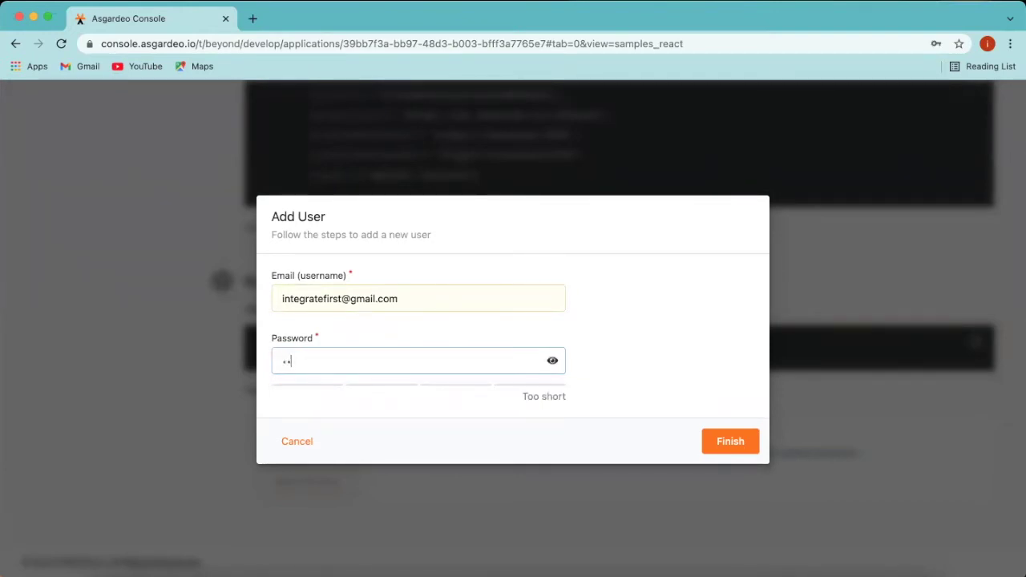
text(efg)
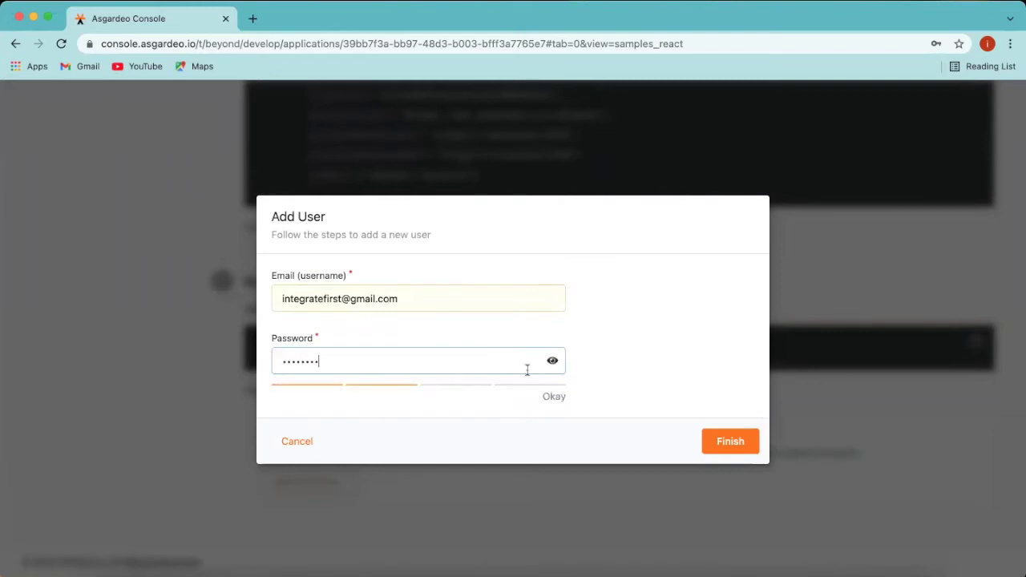
click(713, 442)
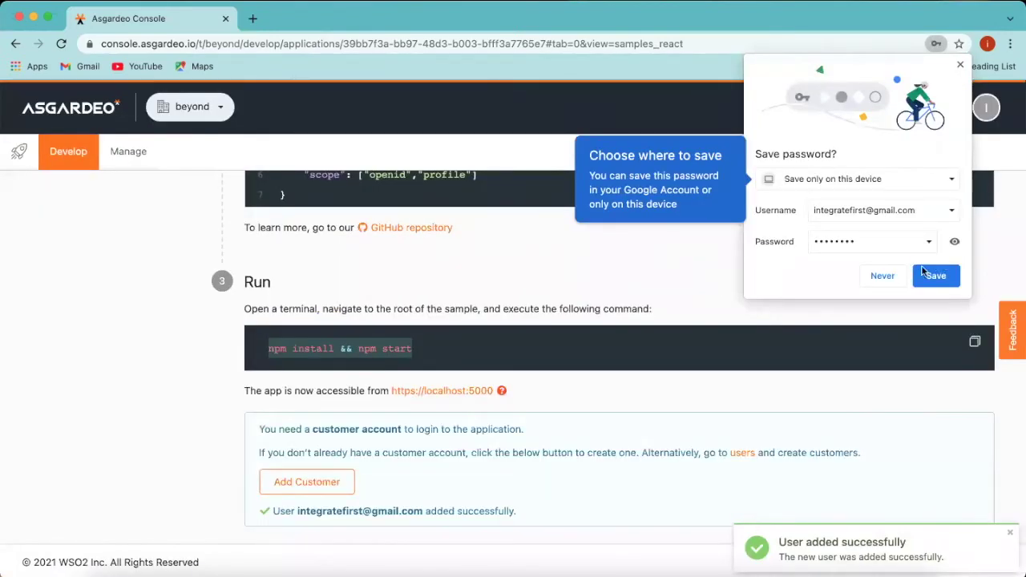
click(882, 276)
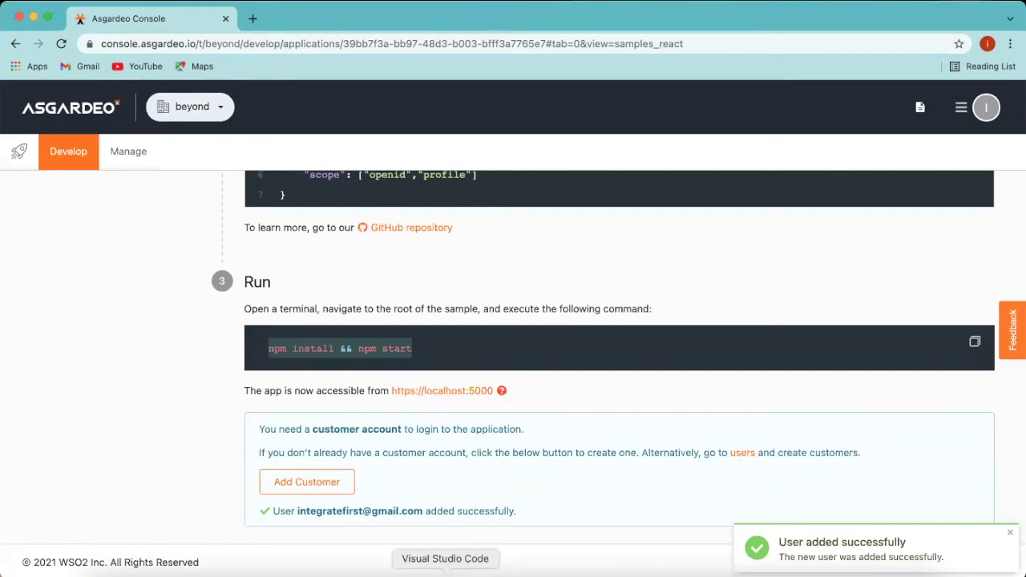
Step: Open a new, enlarged VS Code terminal and run npm install && npm start
click(445, 571)
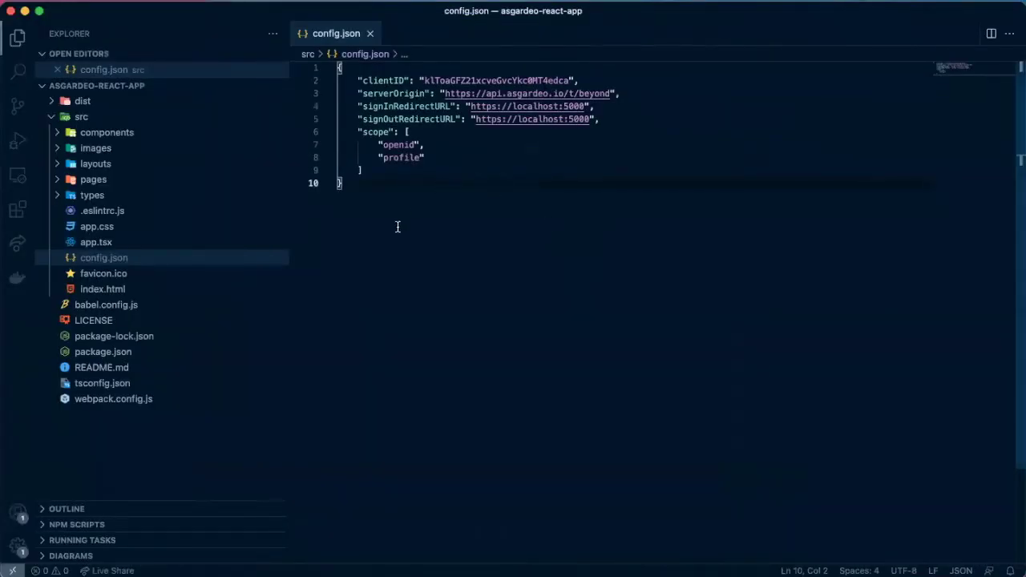
click(305, 2)
click(293, 12)
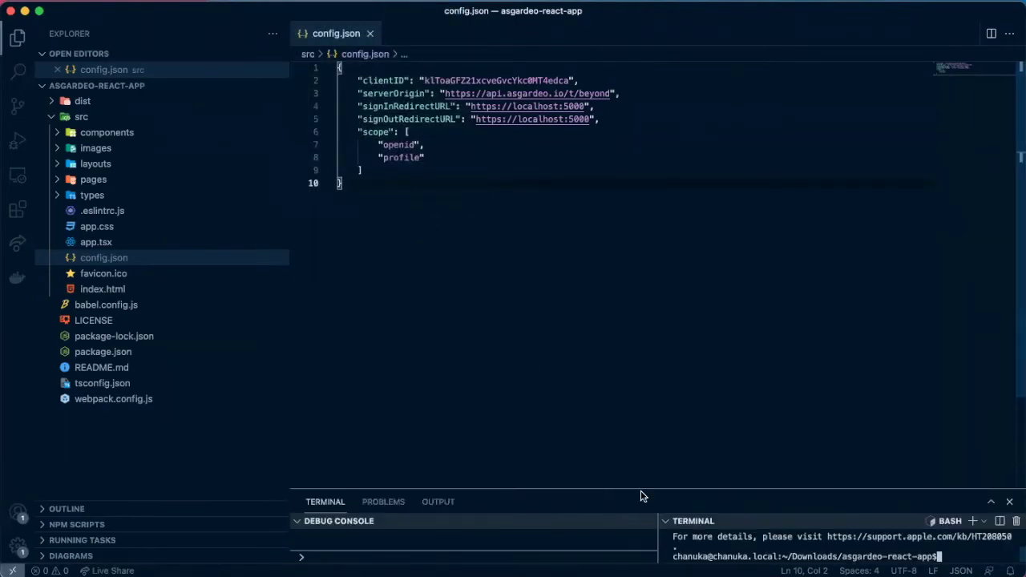
drag(639, 486, 633, 298)
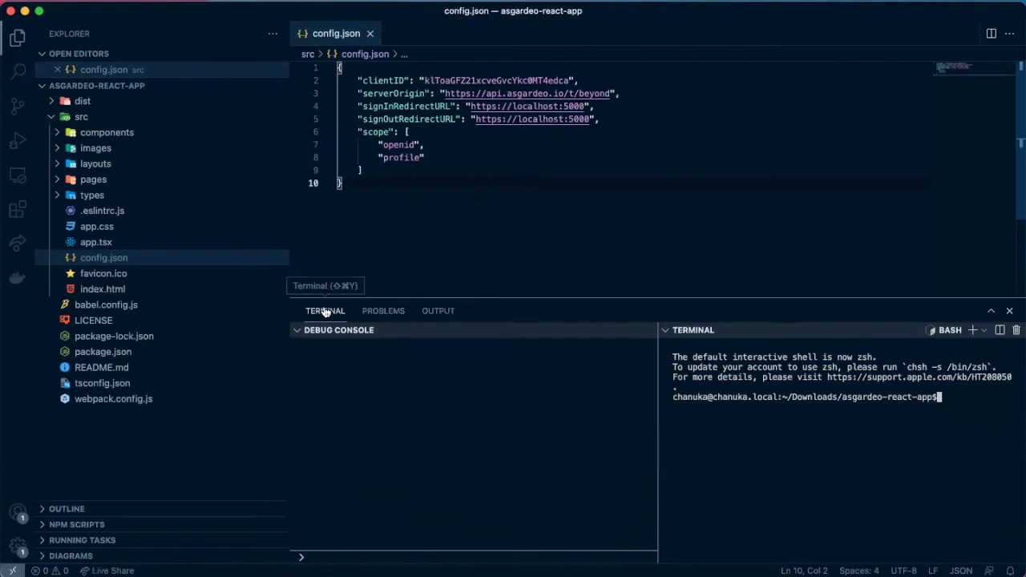
click(297, 330)
drag(590, 407, 587, 412)
click(603, 390)
key(super+v)
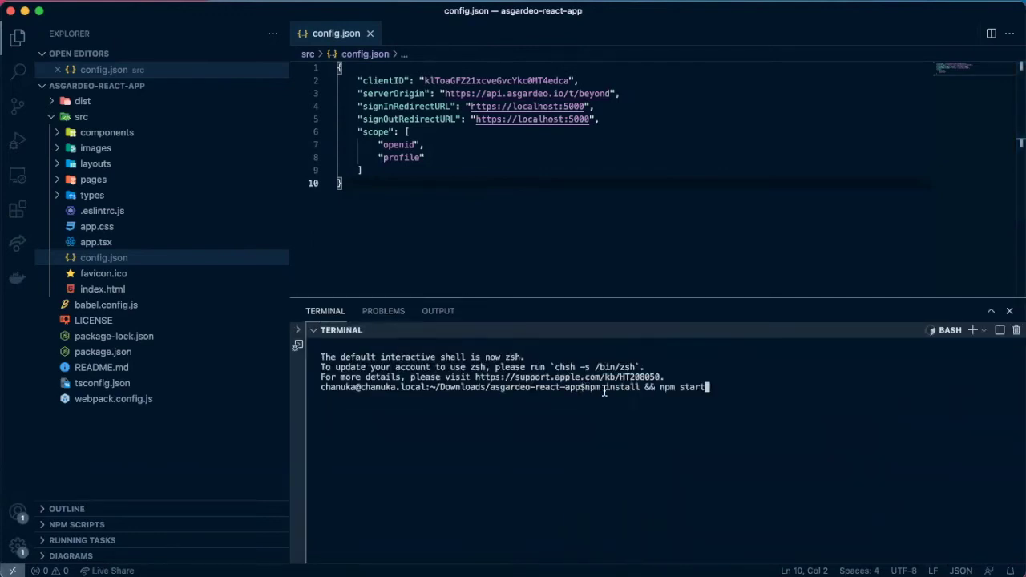
key(Return)
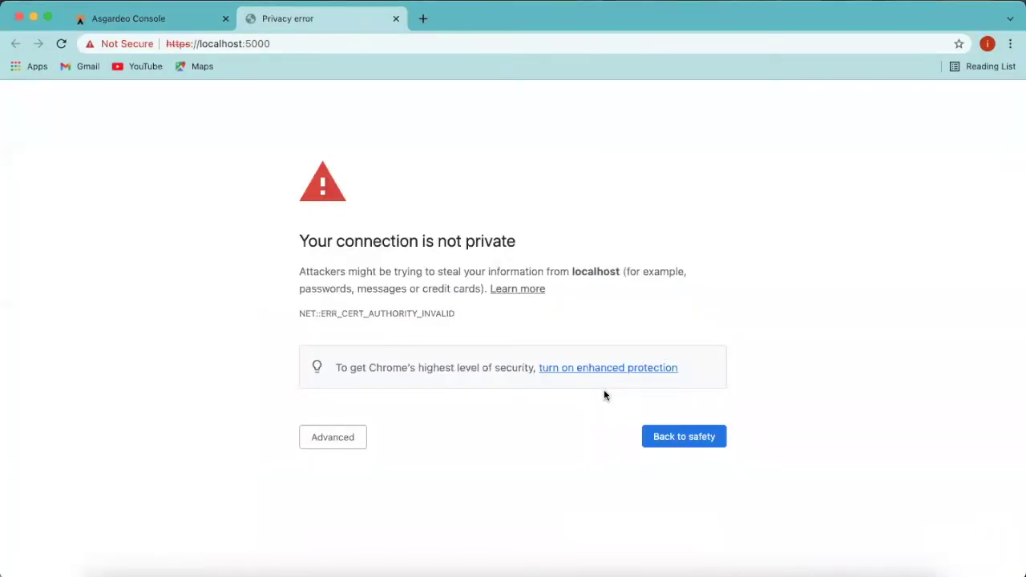
click(320, 438)
scroll(320, 441, down, 1)
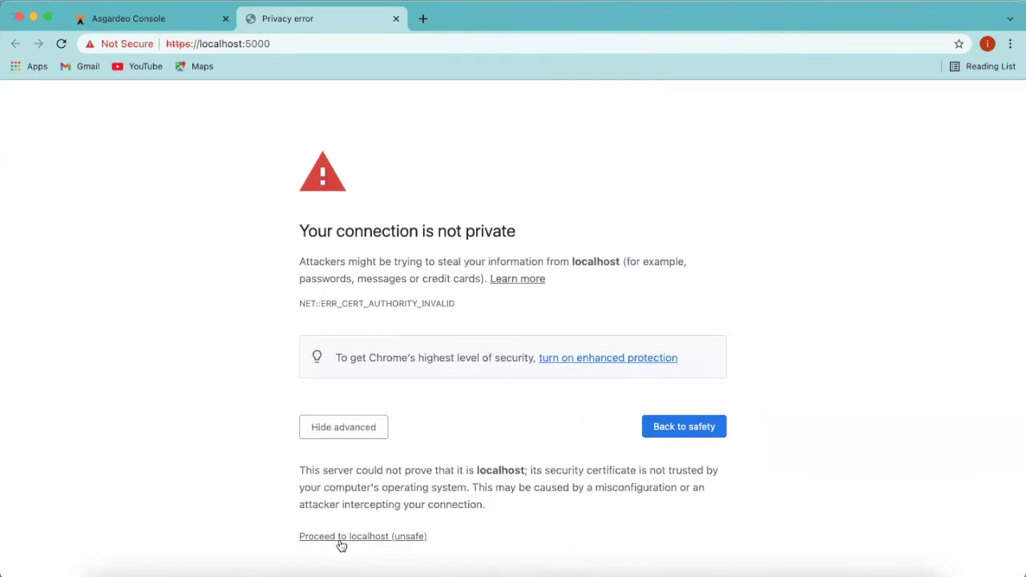
click(340, 537)
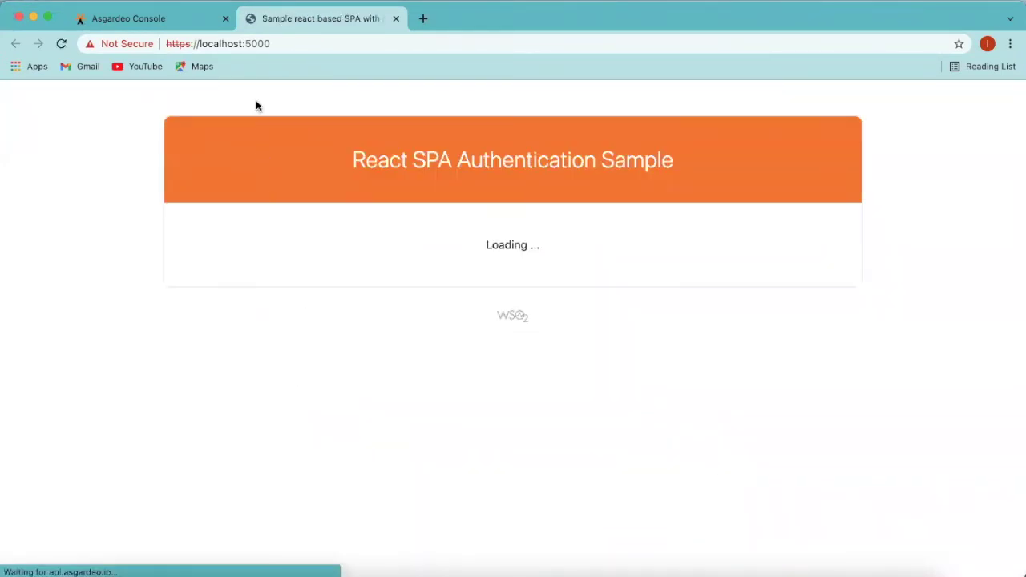
Step: Log in to the sample app to reach the Asgardeo sign-in form
click(254, 44)
double_click(253, 45)
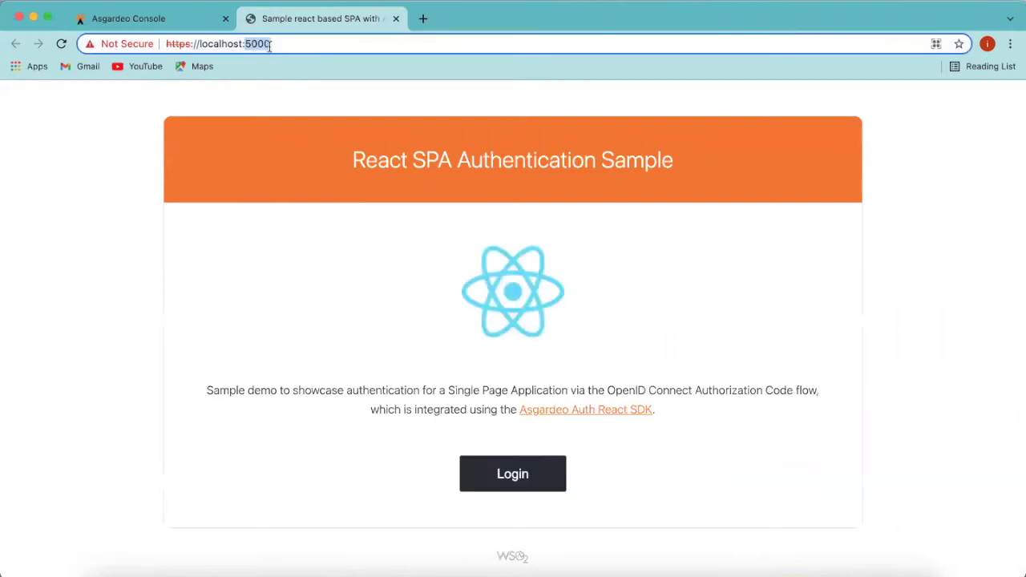
triple_click(254, 44)
click(452, 109)
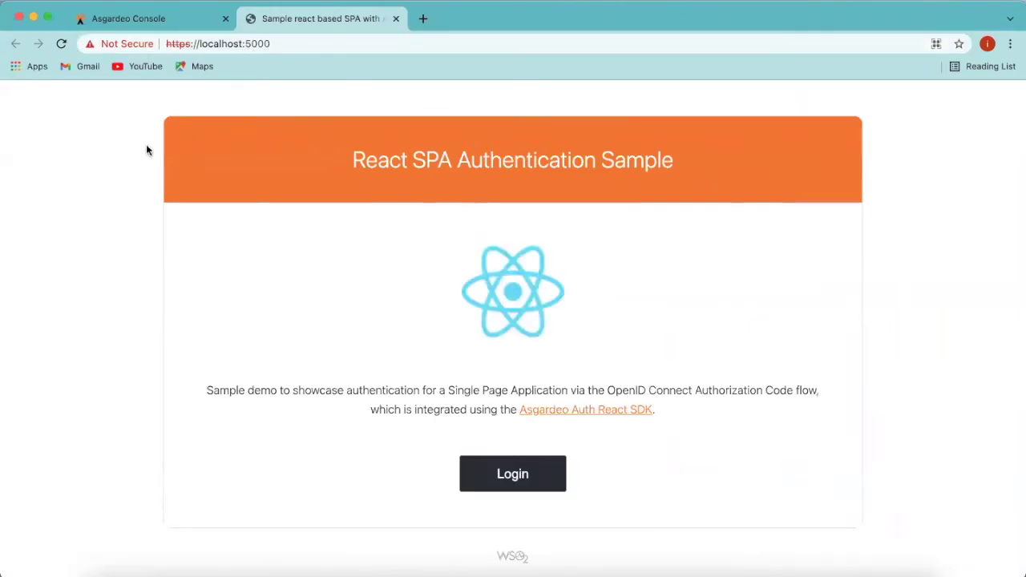
click(540, 466)
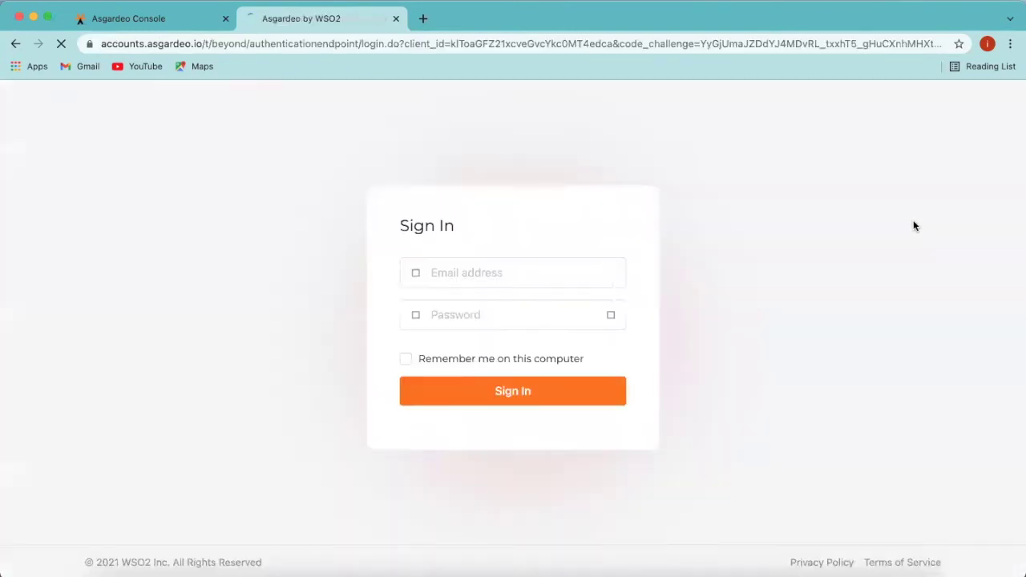
Step: Enter the new customer's e-mail and password, leaving Remember me unchecked
click(456, 282)
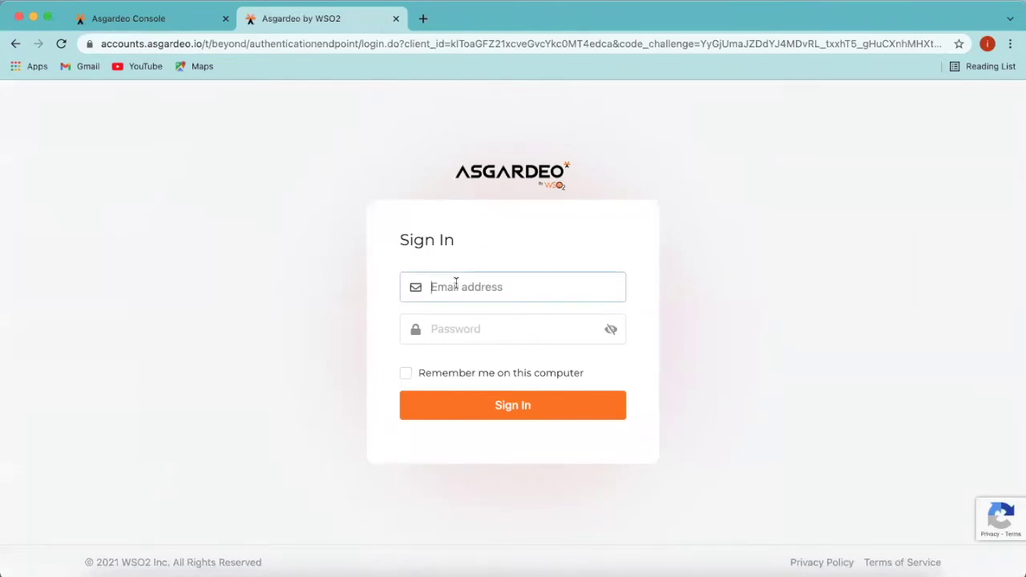
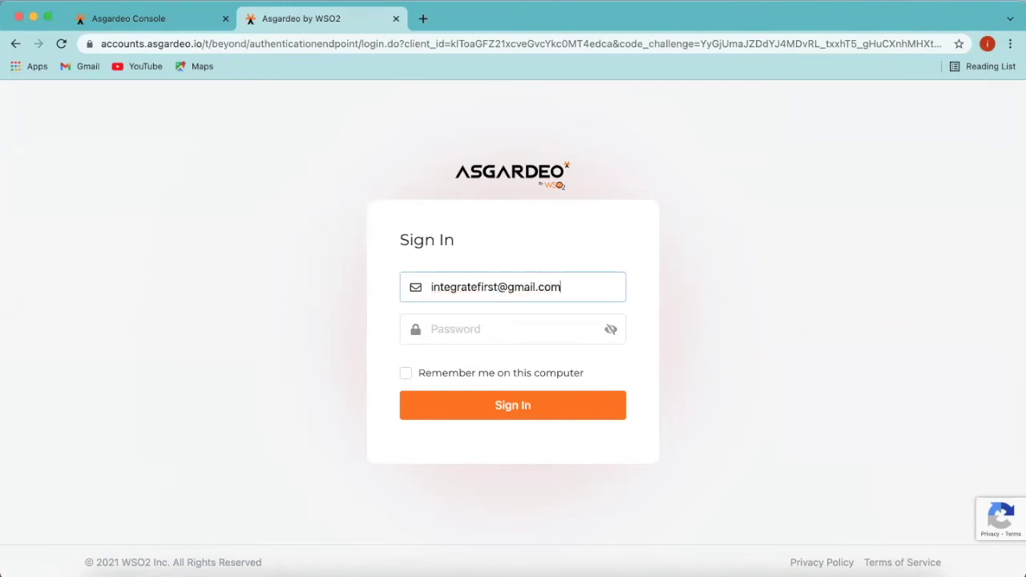
click(490, 335)
text(***)
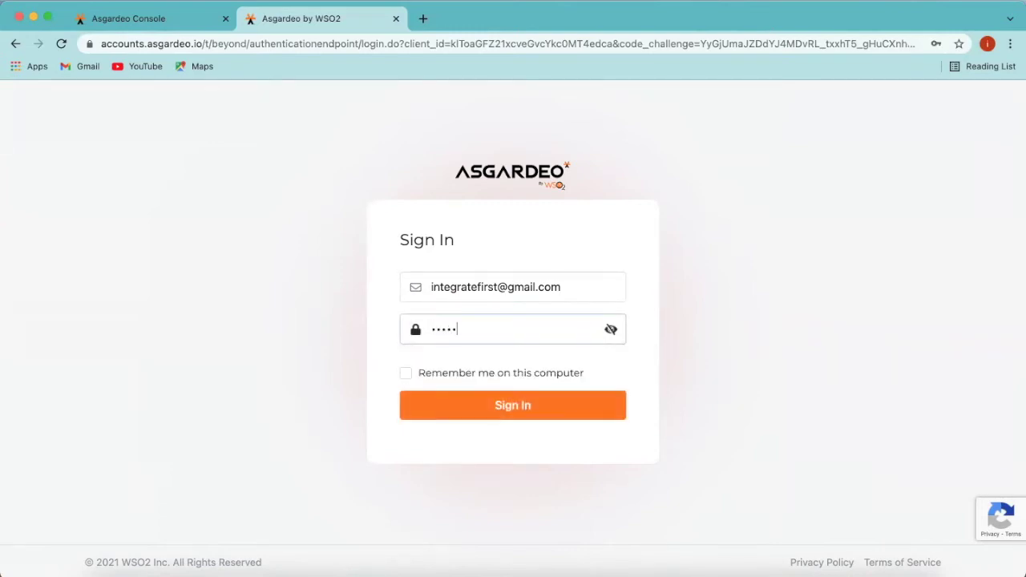
click(406, 374)
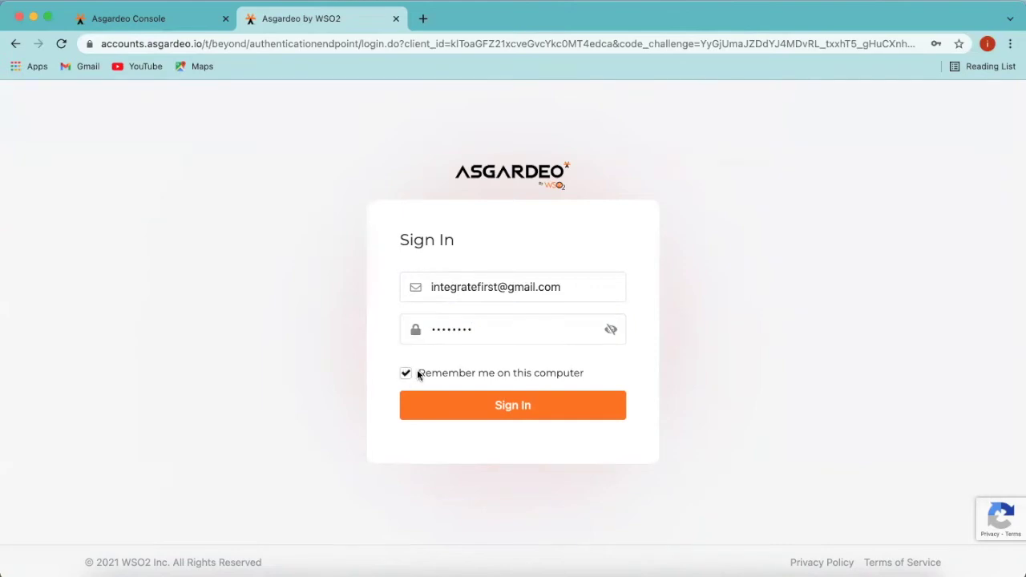
click(406, 374)
Step: Sign in, decline saving the password, and allow the sample app to read the username
click(465, 408)
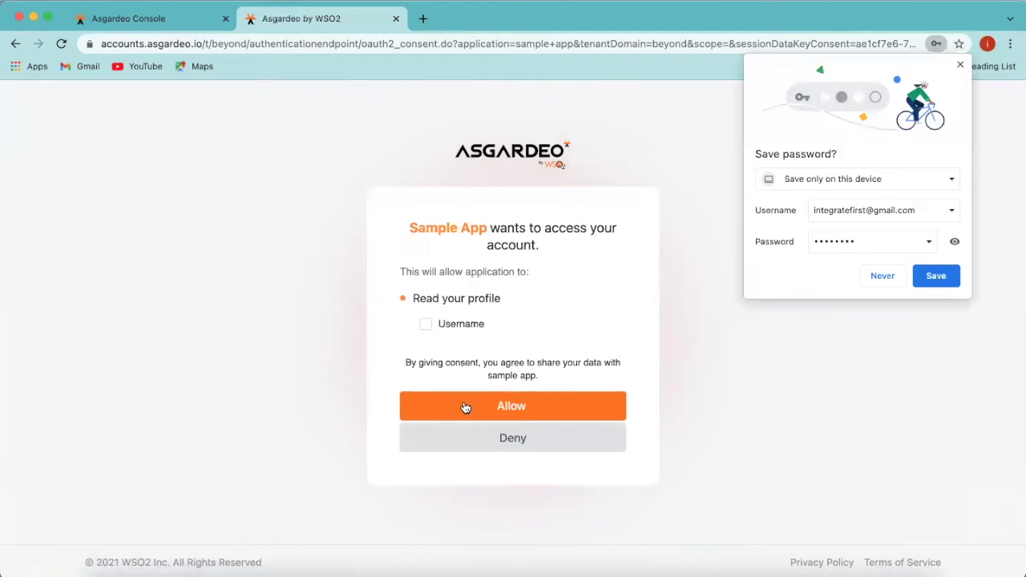
click(885, 275)
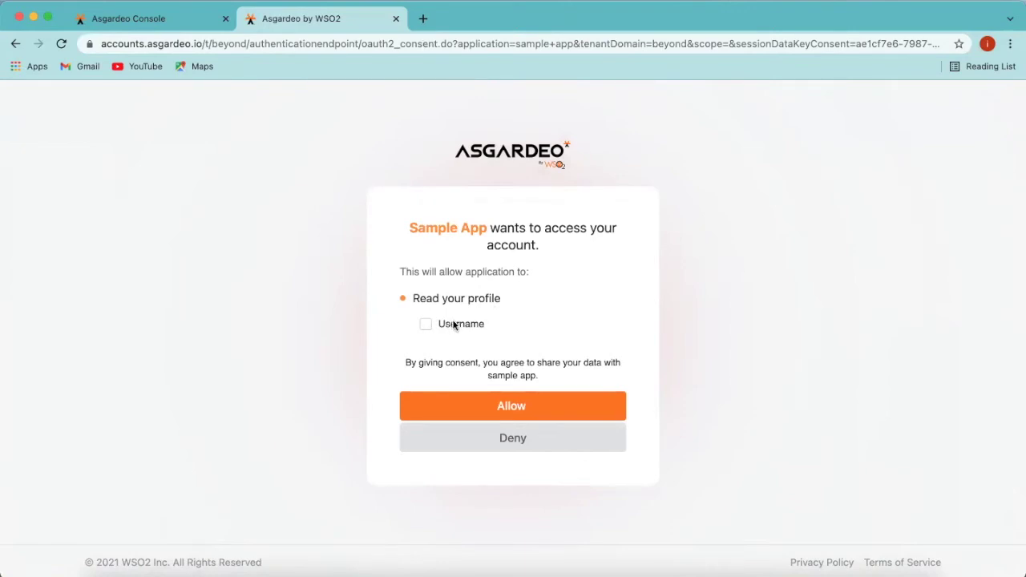
click(425, 324)
click(510, 408)
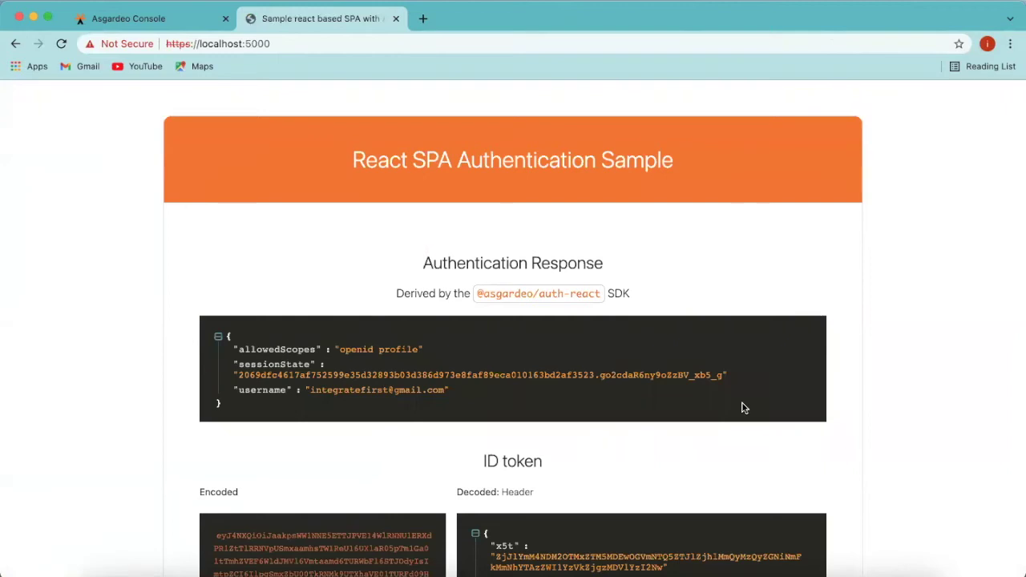
Step: Review the authentication response's session state and username, then the decoded ID token claims
scroll(742, 408, down, 1)
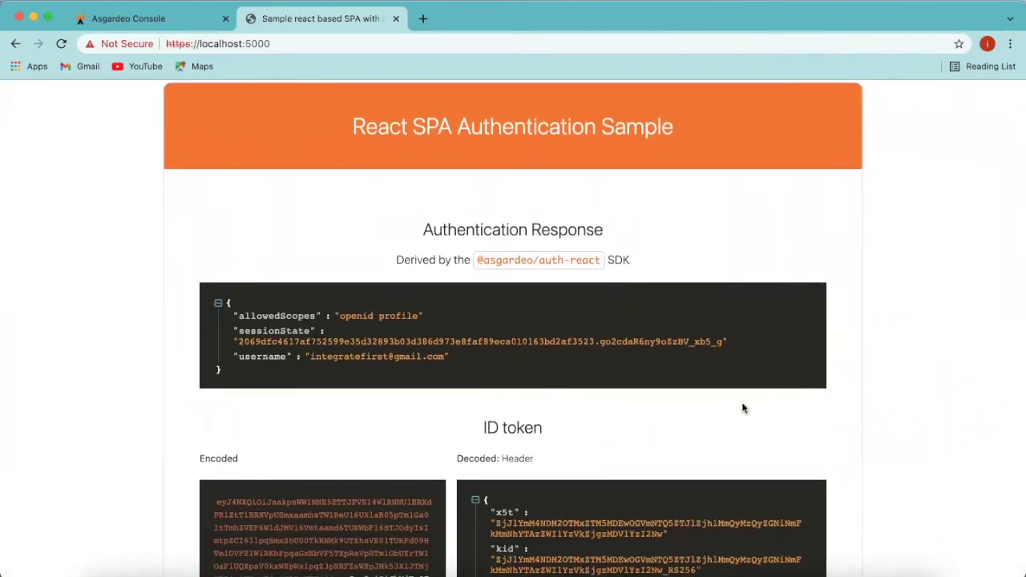
scroll(741, 408, down, 2)
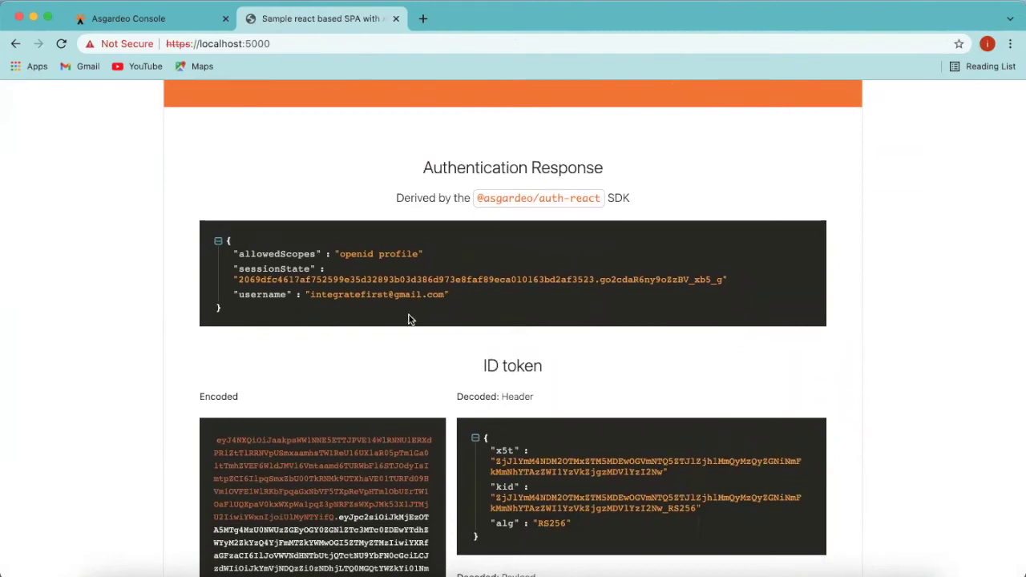
drag(314, 324, 254, 259)
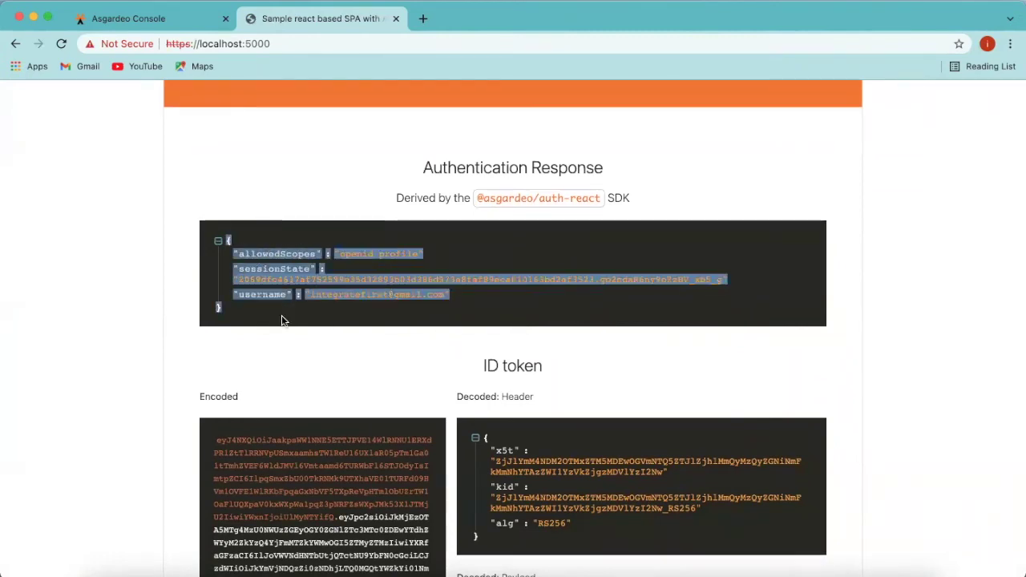
click(296, 350)
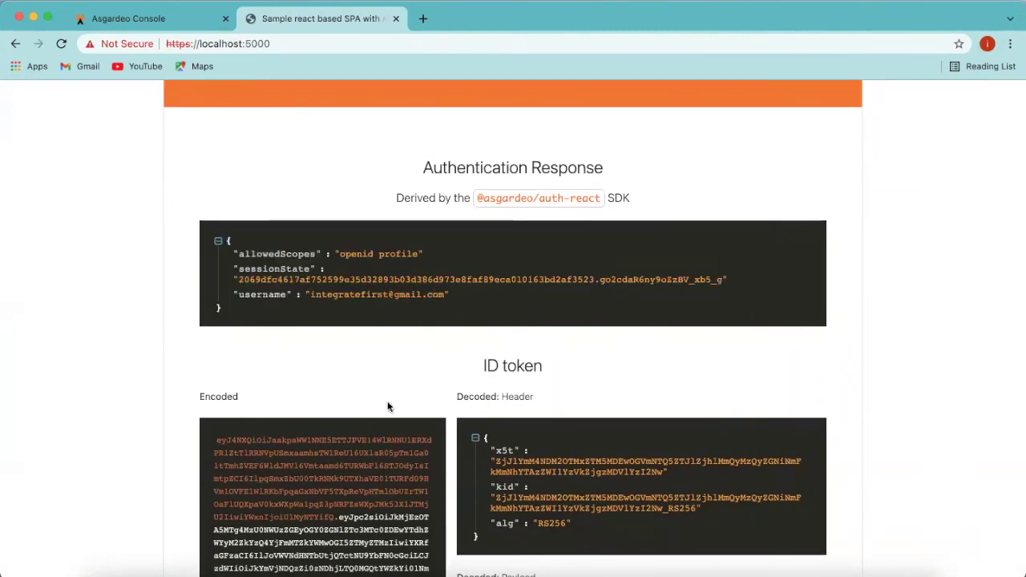
scroll(387, 401, down, 3)
drag(481, 248, 548, 250)
click(571, 286)
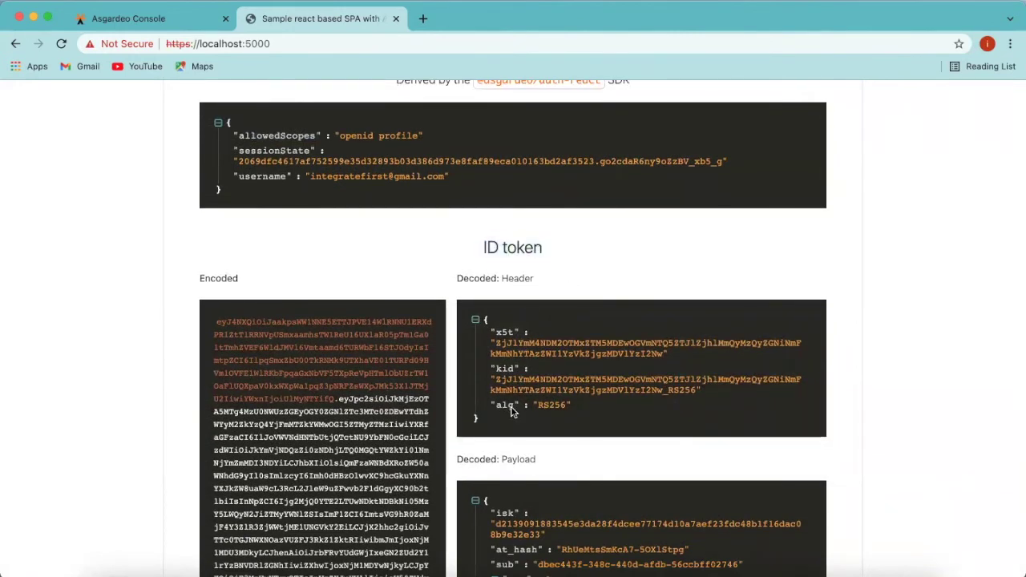
scroll(511, 411, down, 1)
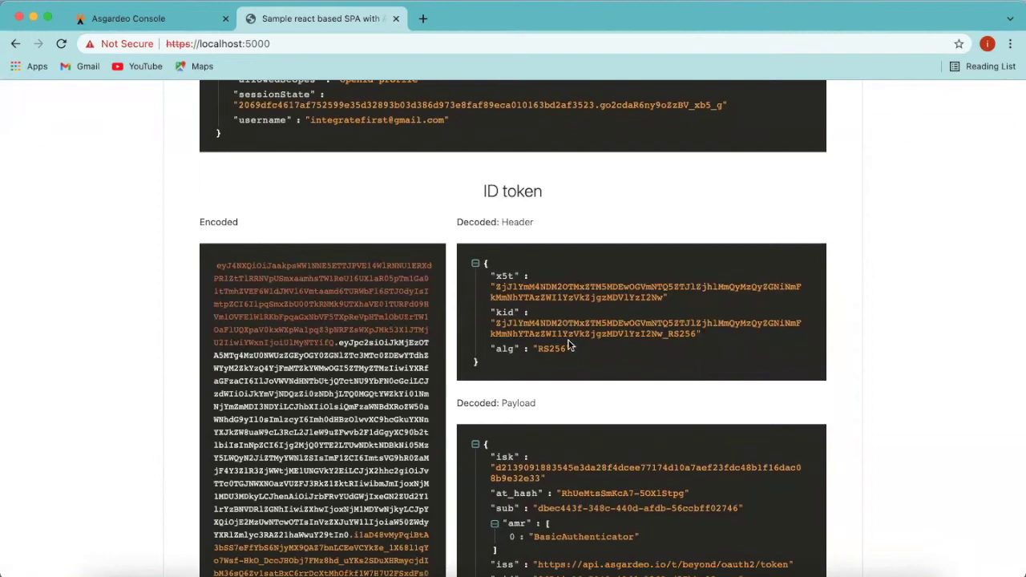
scroll(571, 412, down, 2)
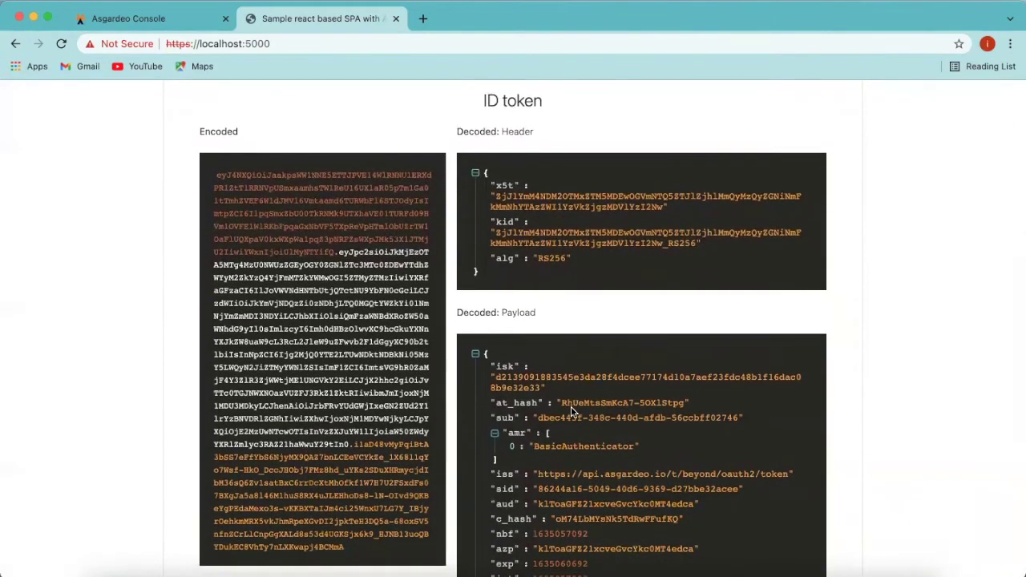
scroll(571, 409, down, 1)
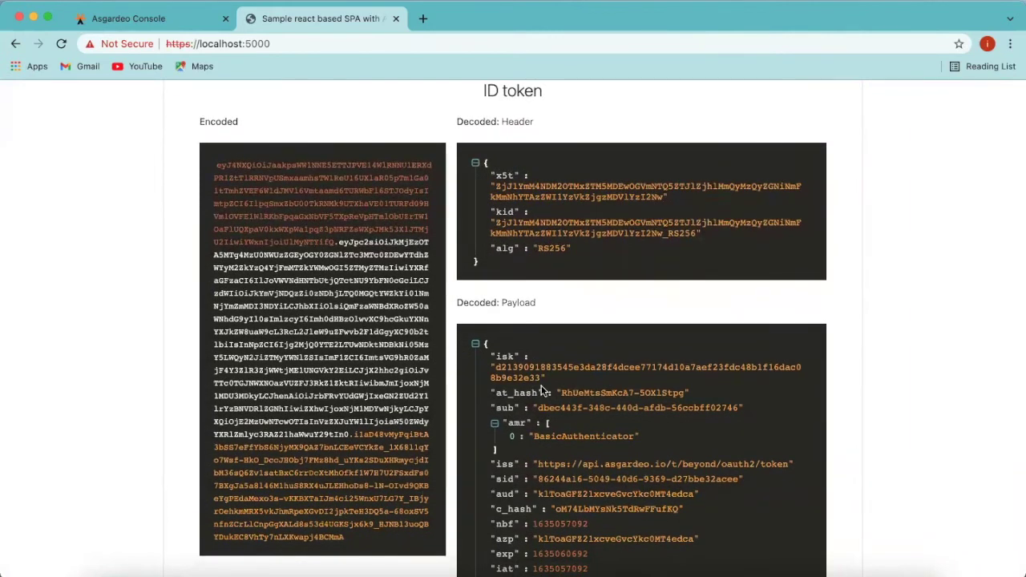
scroll(541, 390, down, 2)
scroll(542, 390, down, 1)
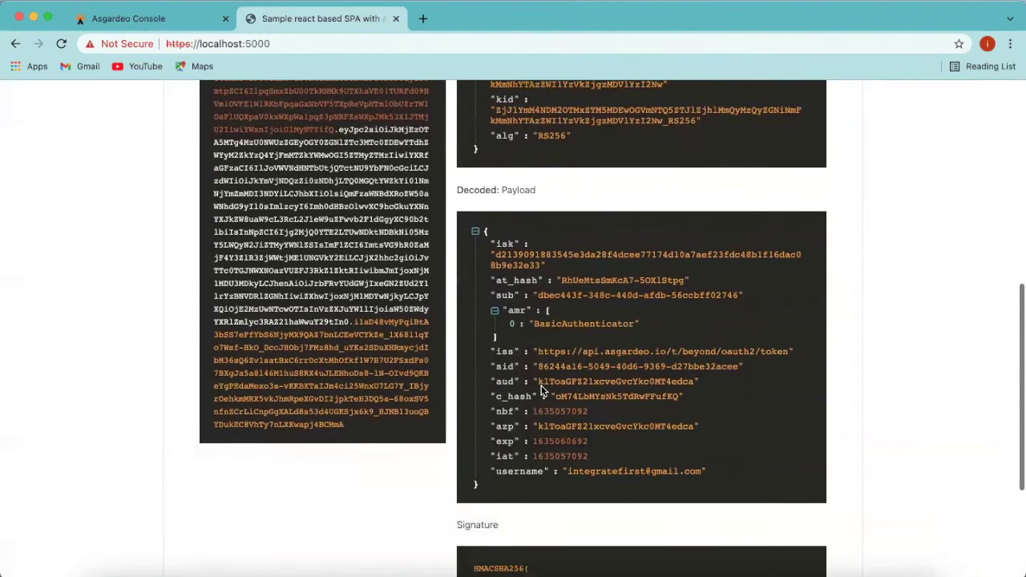
scroll(542, 391, down, 1)
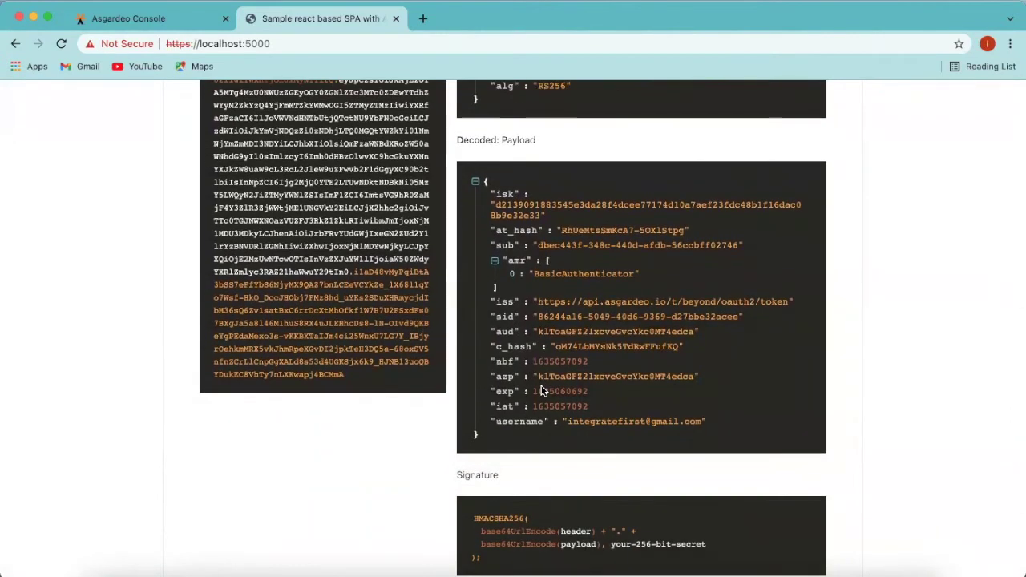
scroll(542, 390, down, 2)
scroll(542, 390, up, 3)
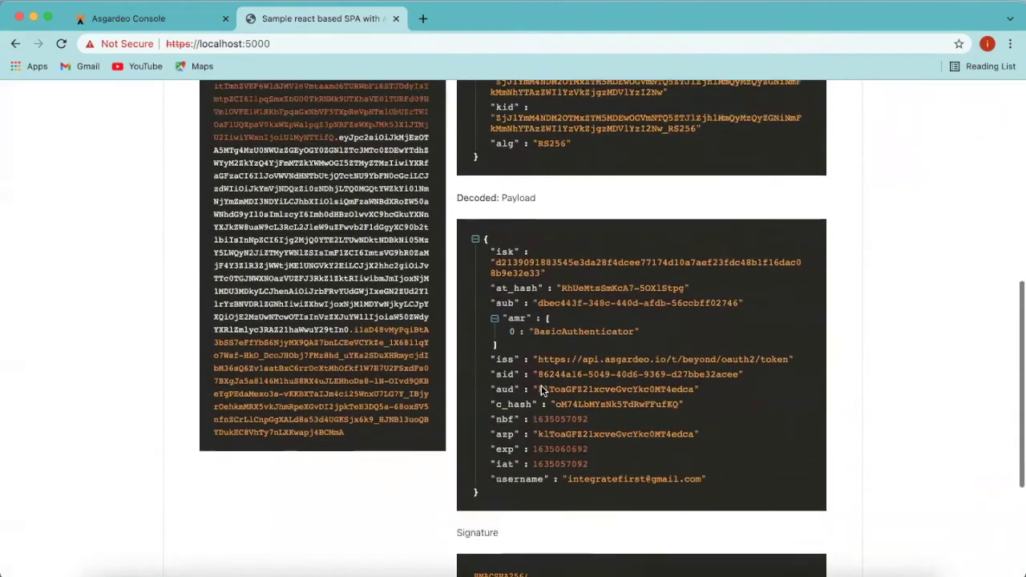
scroll(542, 391, up, 7)
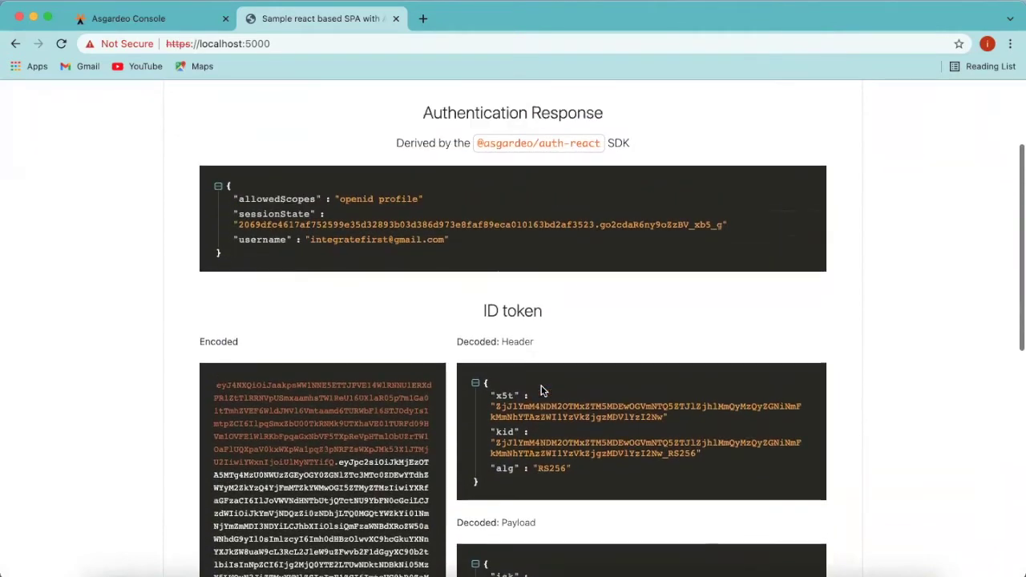
scroll(542, 391, up, 3)
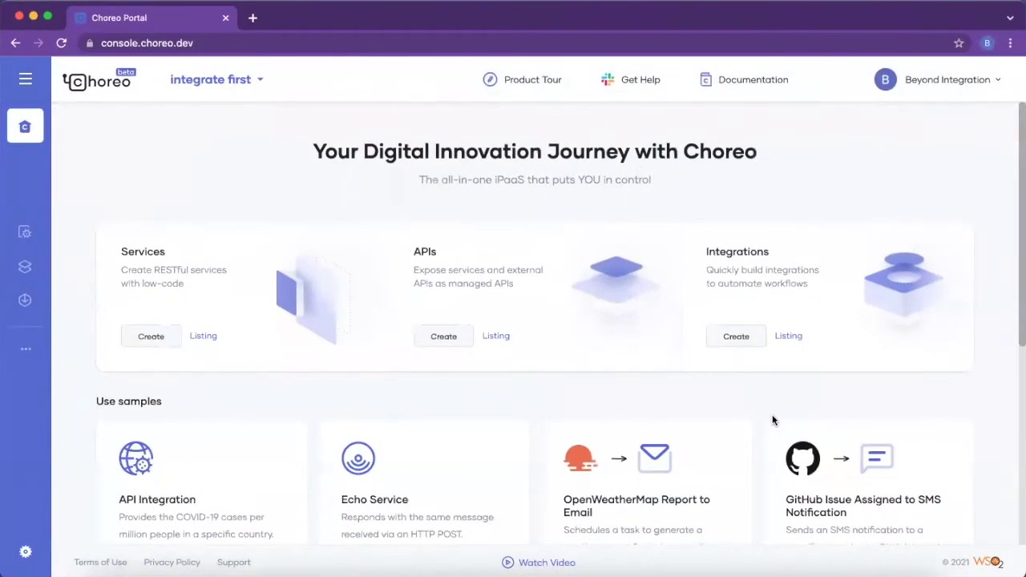
Step: From organization Settings' API Management tab, bring up the Add Provider options (Microsoft, Okta, Auth0, Asgardeo)
click(924, 81)
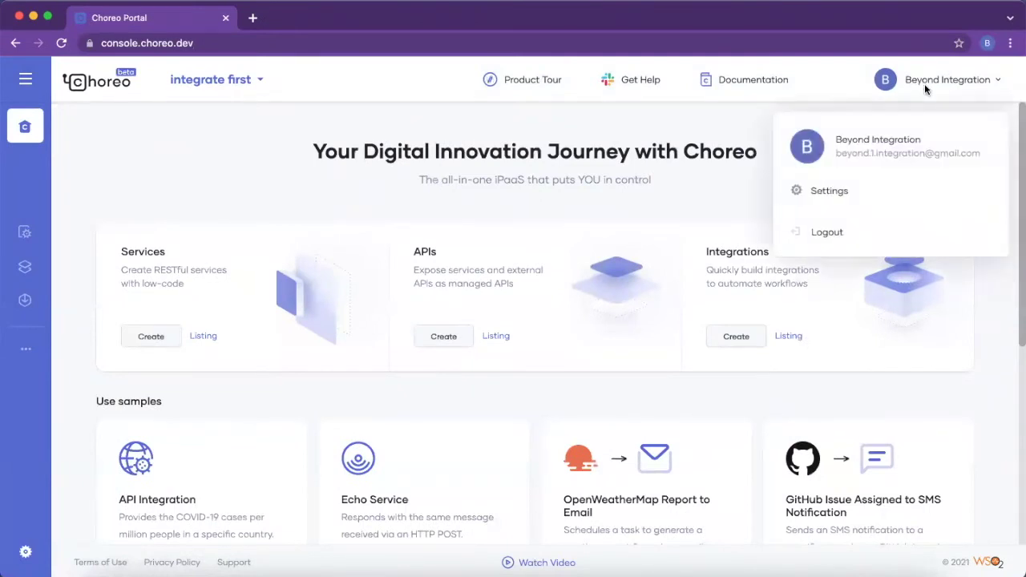
click(826, 194)
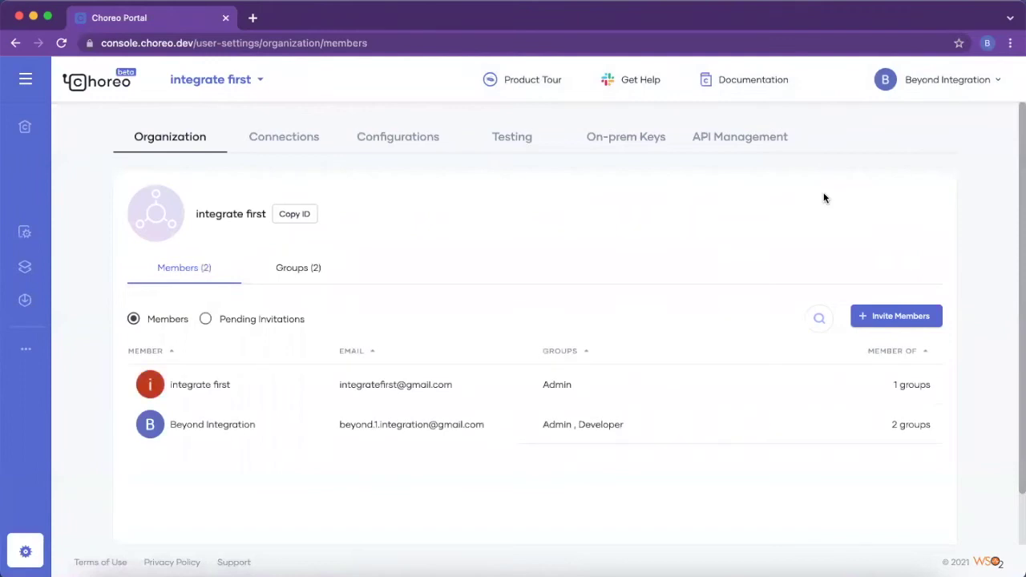
click(768, 148)
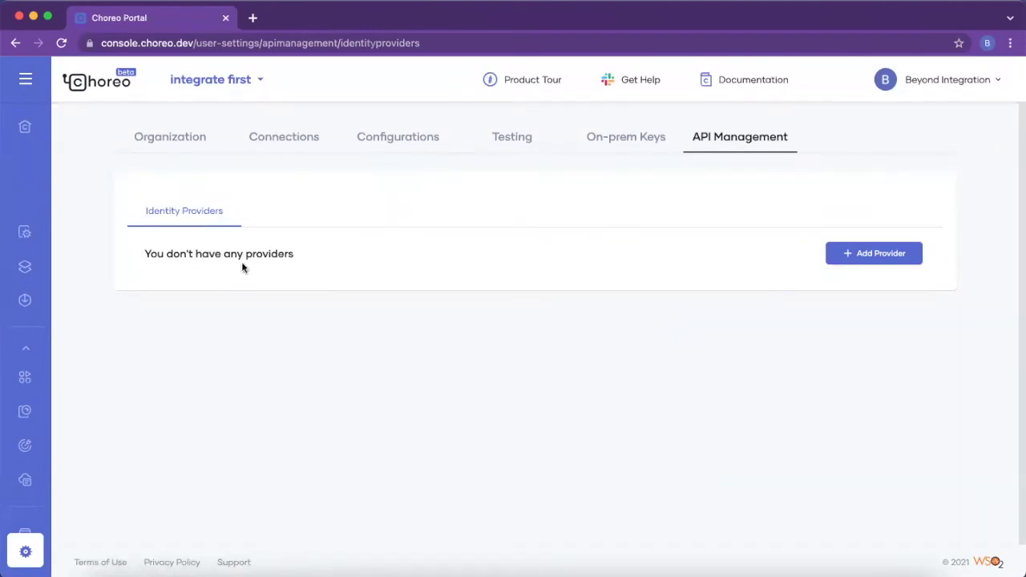
click(858, 263)
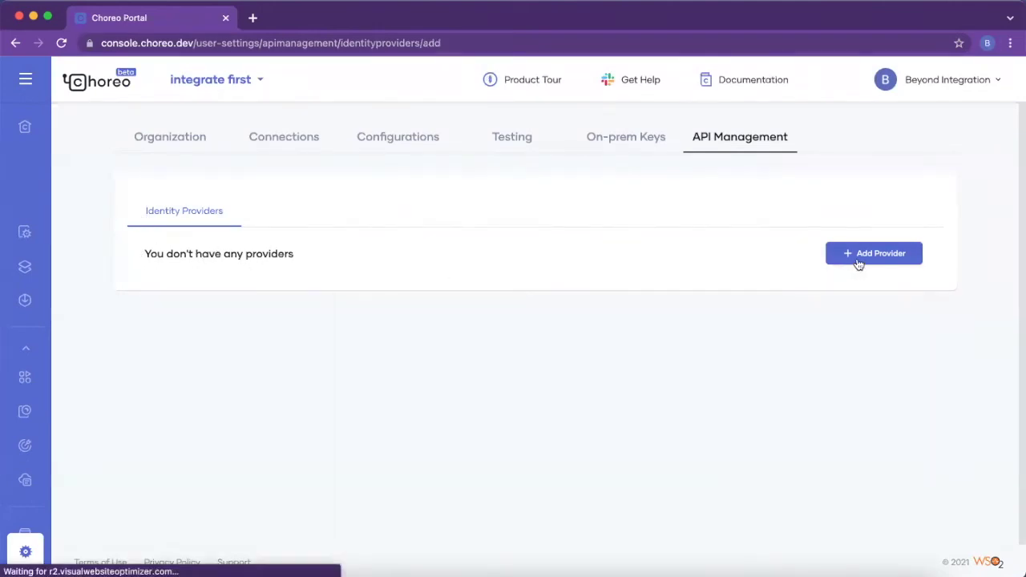
scroll(713, 477, down, 1)
scroll(713, 481, down, 2)
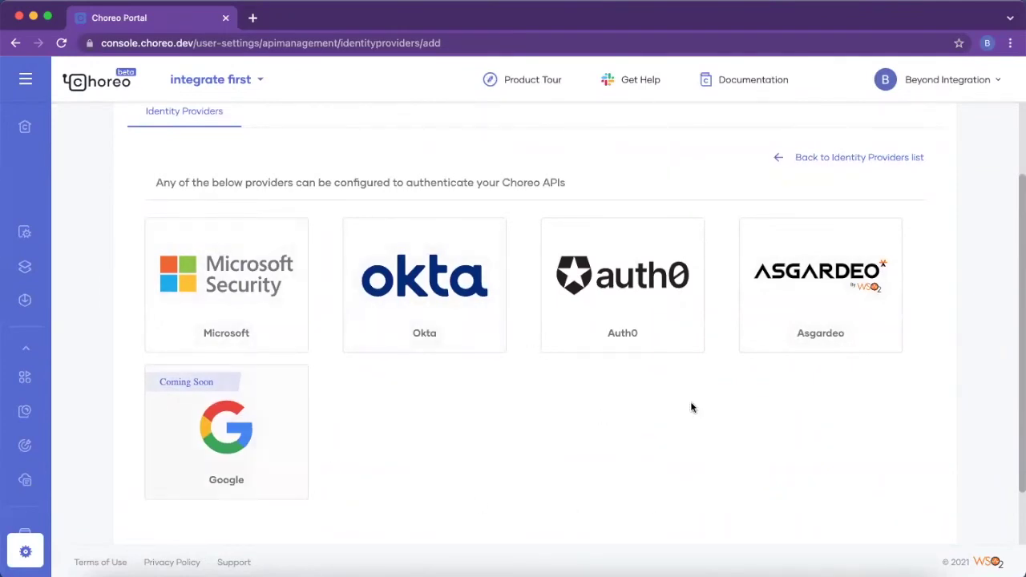
Step: Choose Asgardeo as the identity provider and name it asgardeo-idp
click(829, 319)
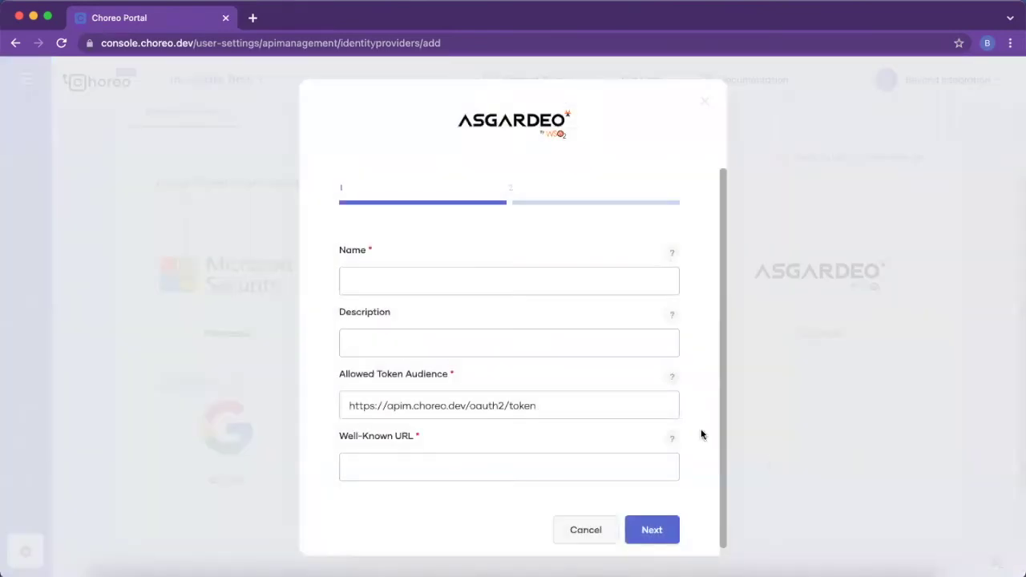
scroll(537, 403, down, 1)
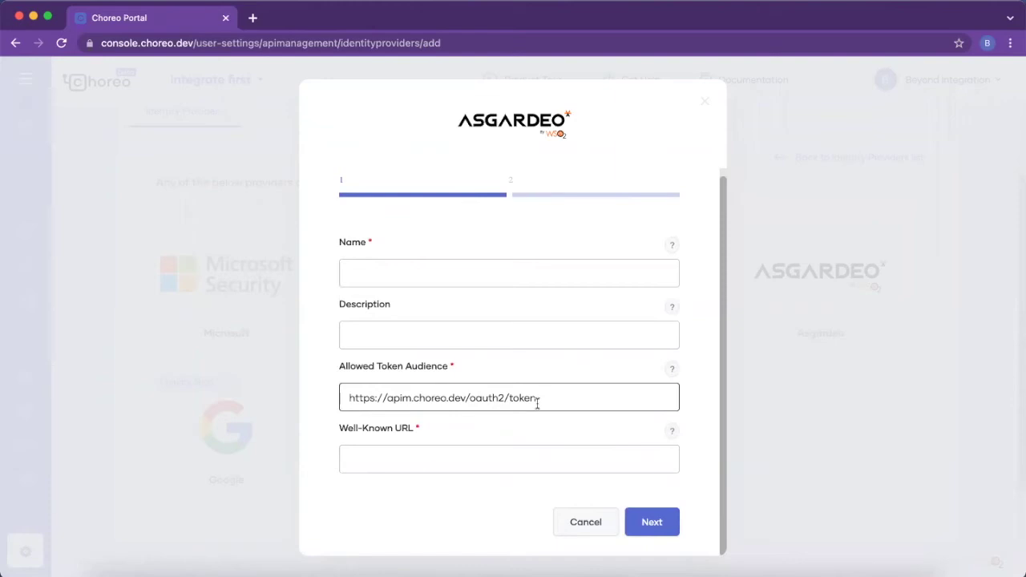
click(486, 273)
text(asgardeo)
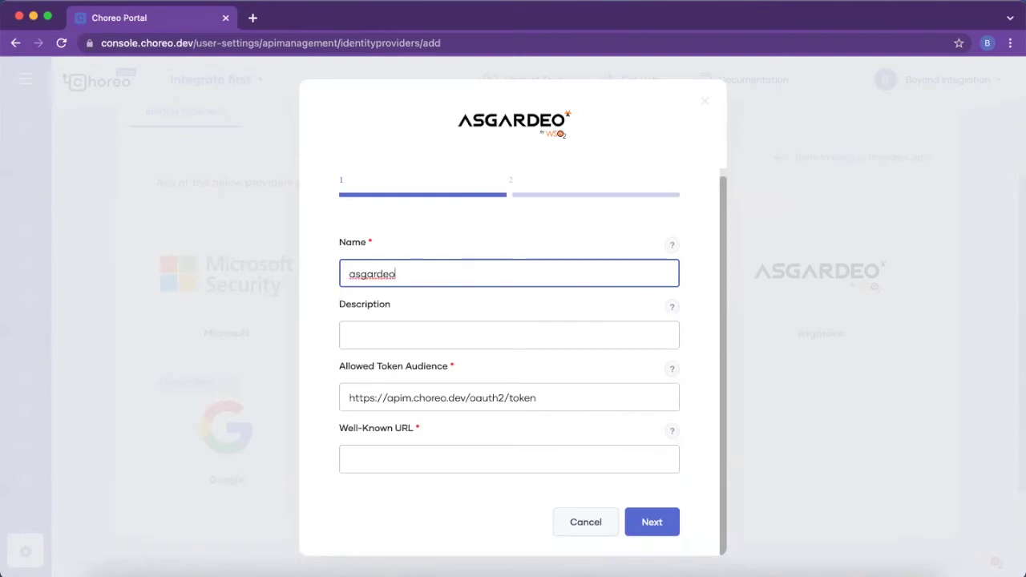
key(BackSpace)
text(-)
text(dpp)
key(BackSpace)
click(439, 337)
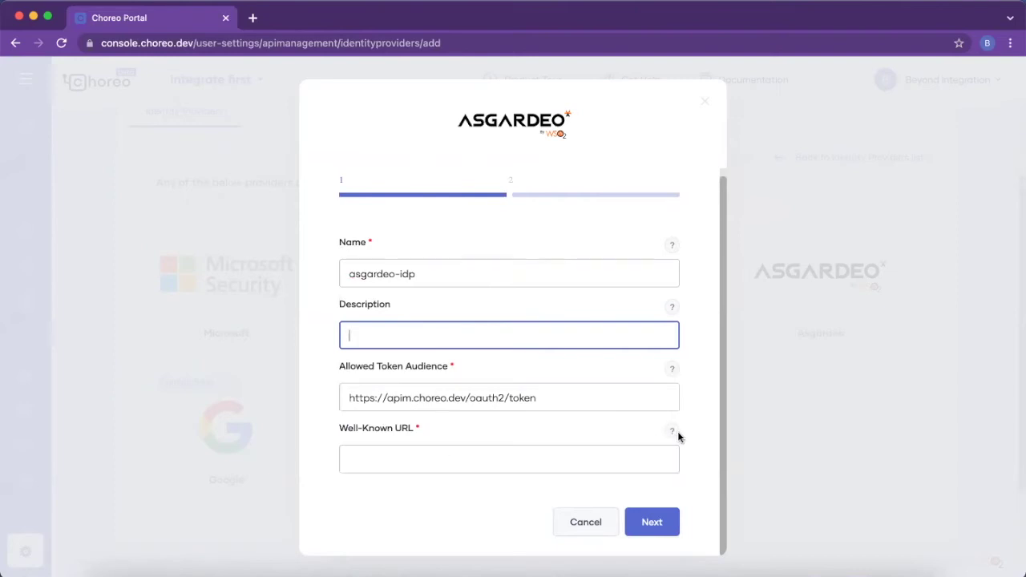
mouse_move(673, 436)
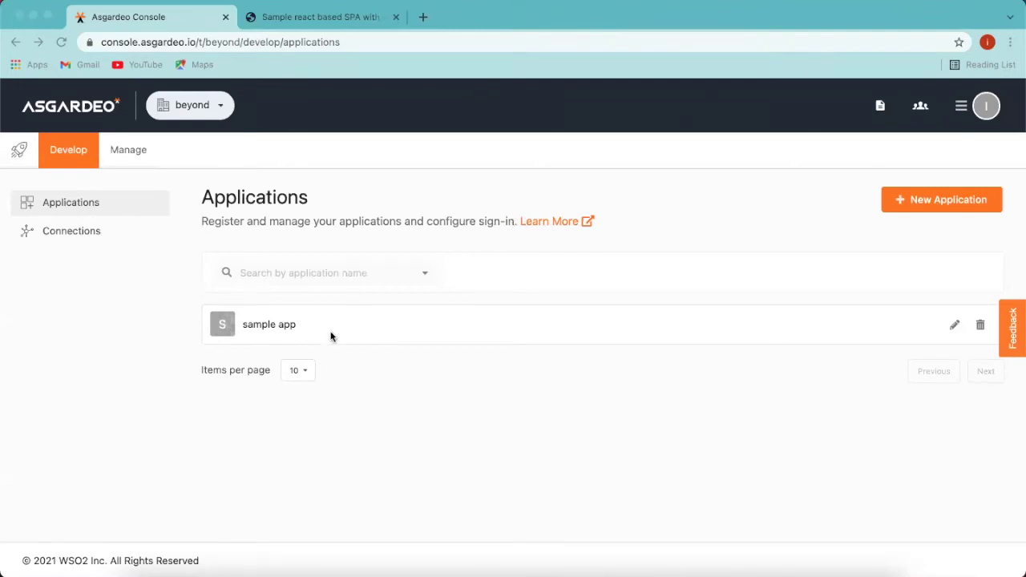
Step: Copy the Discovery endpoint URL from the sample app's OpenID Connect endpoint list
click(267, 324)
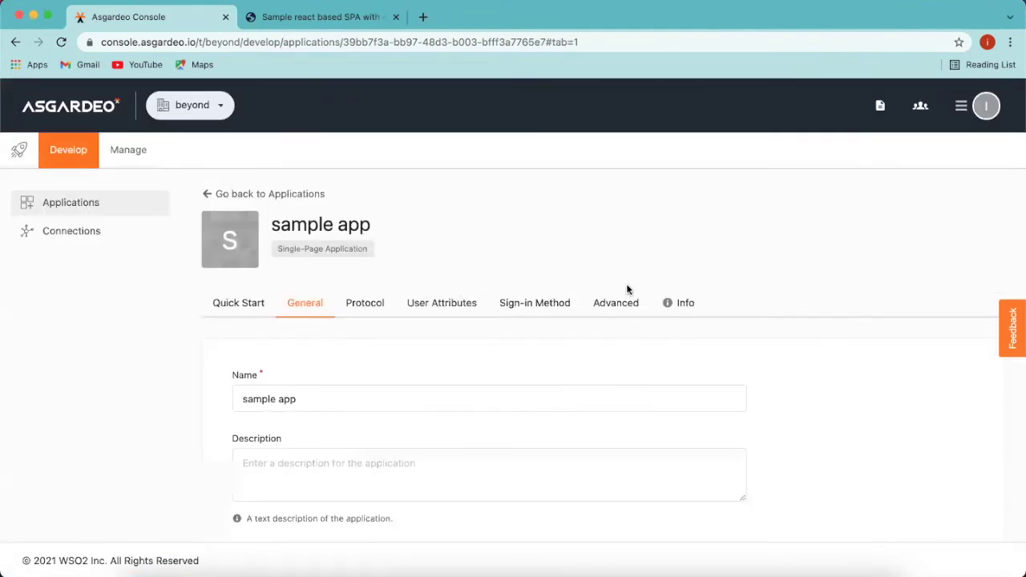
scroll(628, 289, down, 1)
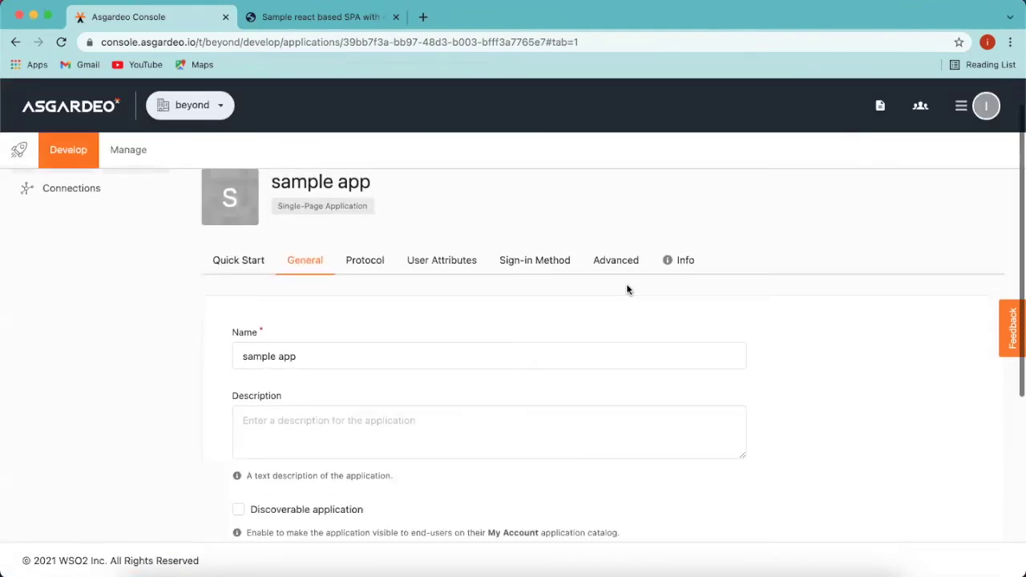
click(676, 263)
scroll(642, 438, down, 2)
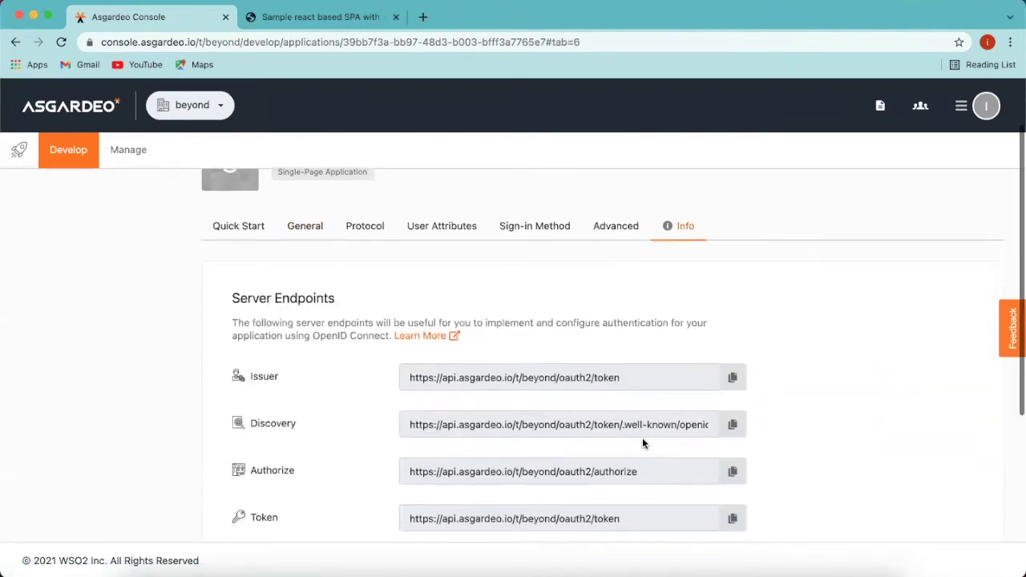
scroll(641, 440, down, 1)
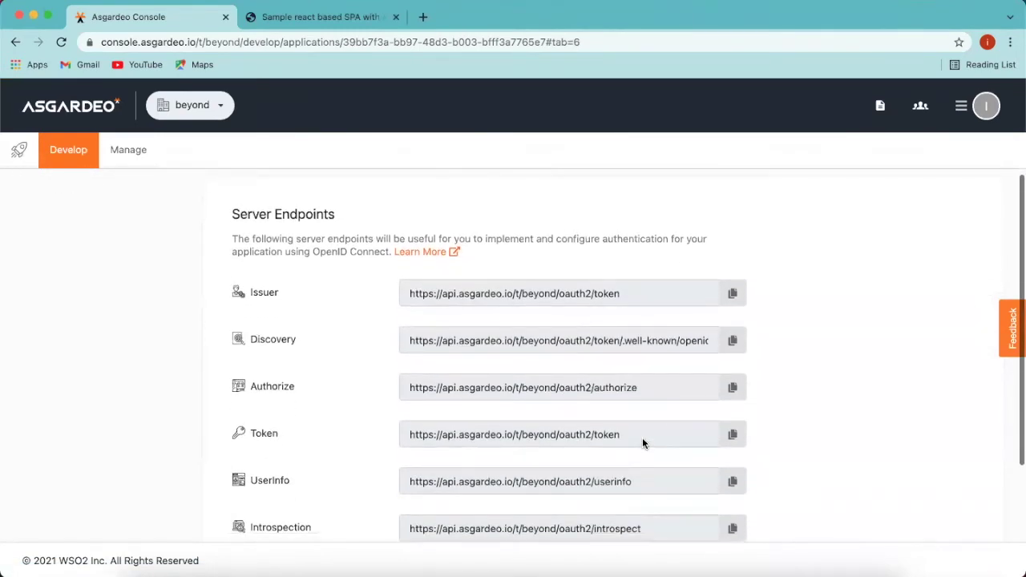
scroll(642, 443, down, 2)
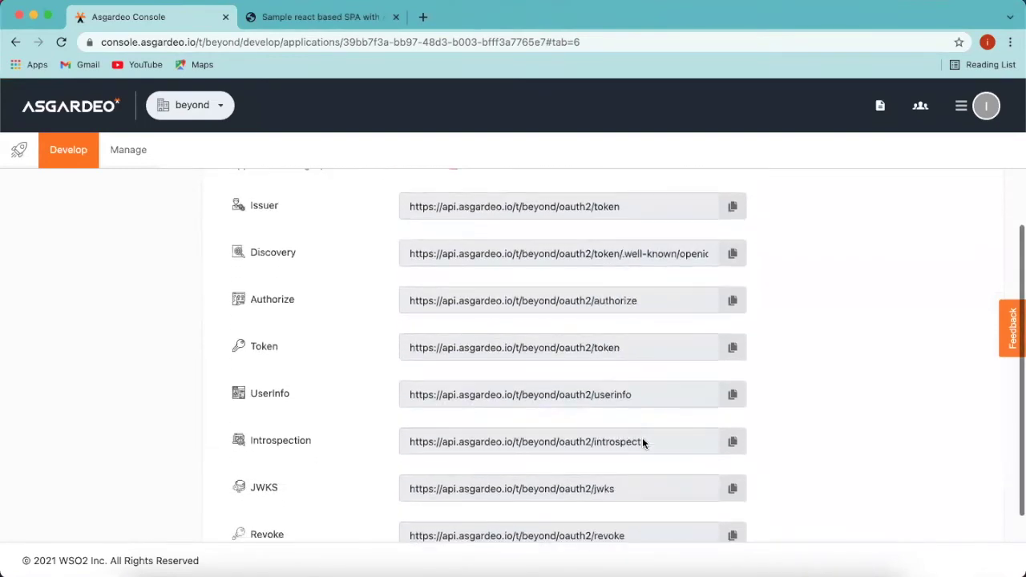
scroll(642, 443, down, 1)
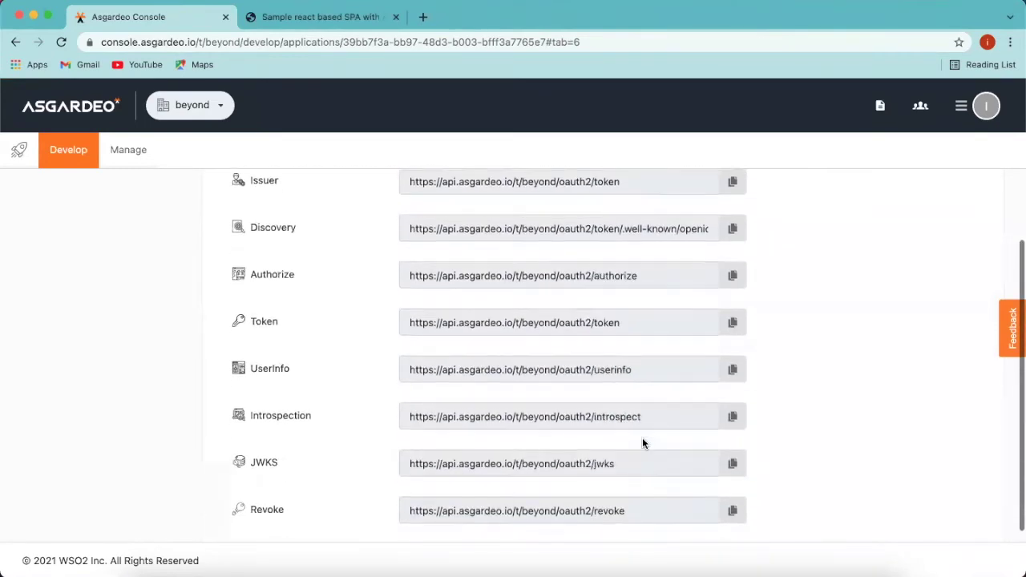
scroll(642, 443, down, 1)
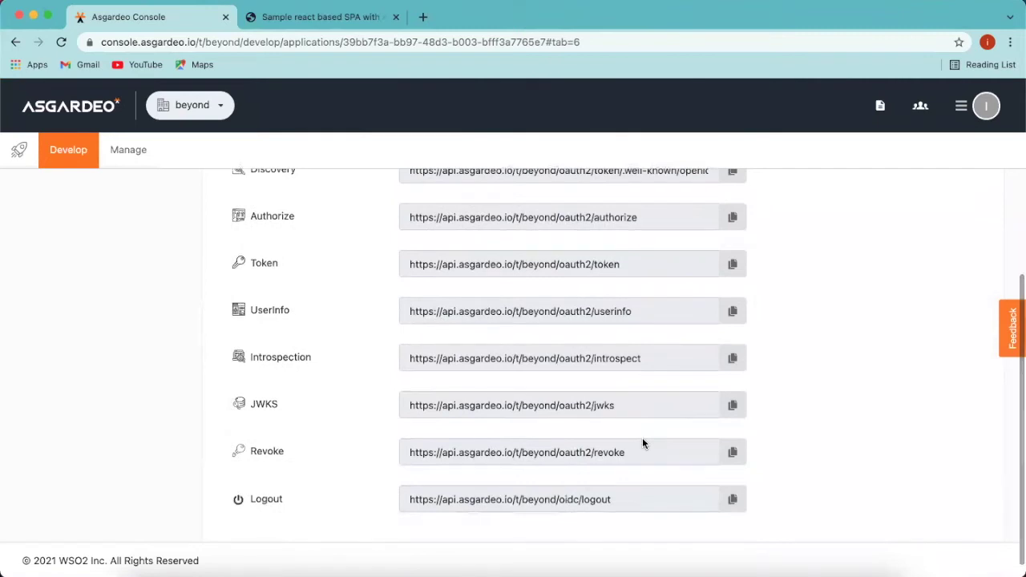
scroll(642, 443, up, 3)
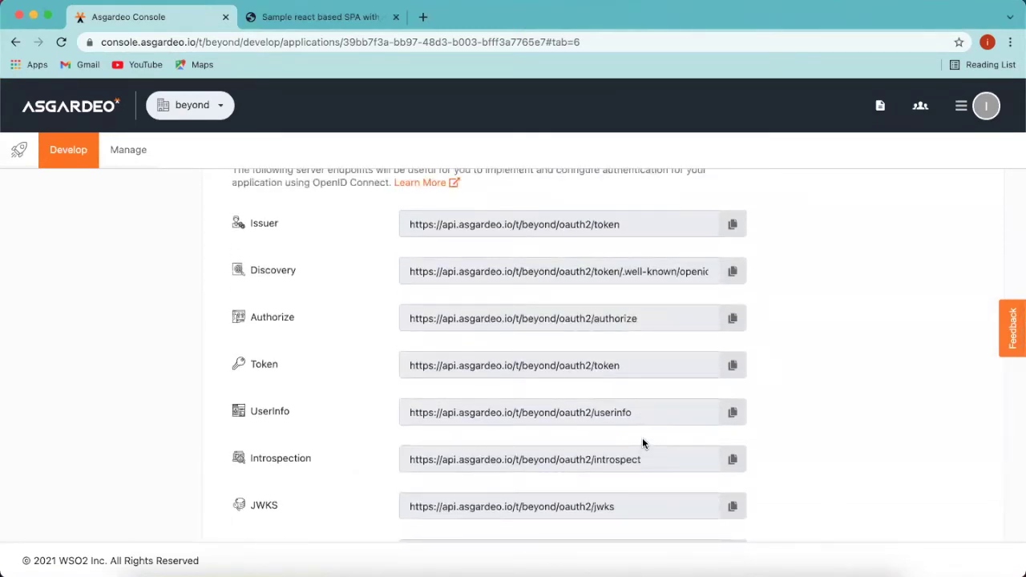
scroll(642, 443, down, 1)
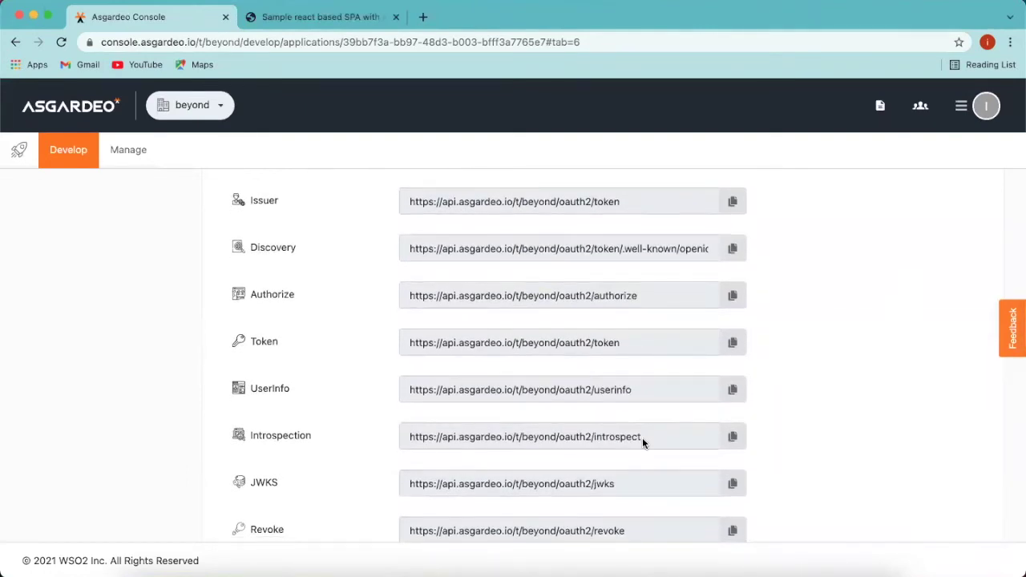
scroll(642, 438, down, 1)
scroll(642, 444, down, 3)
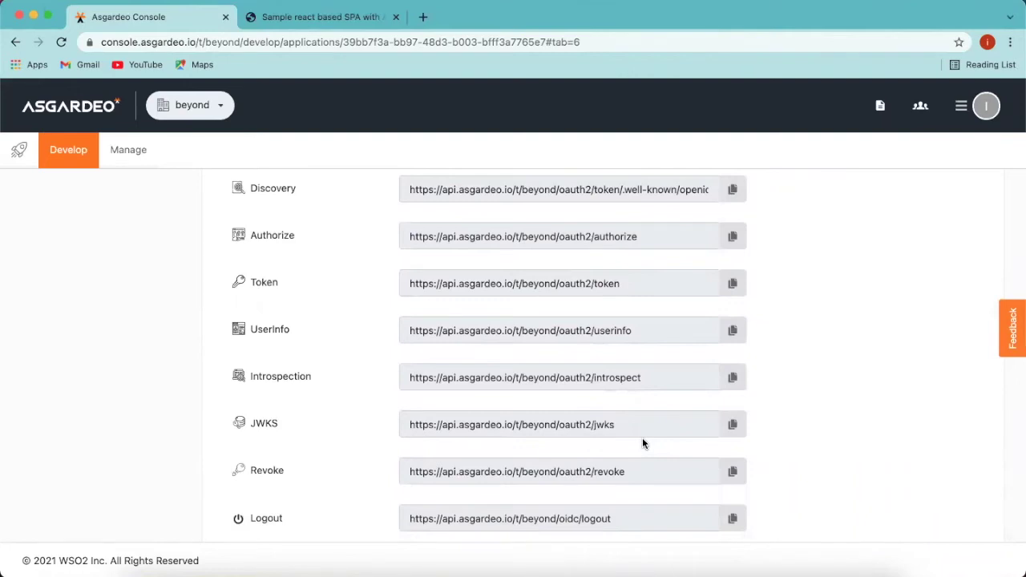
scroll(642, 444, up, 2)
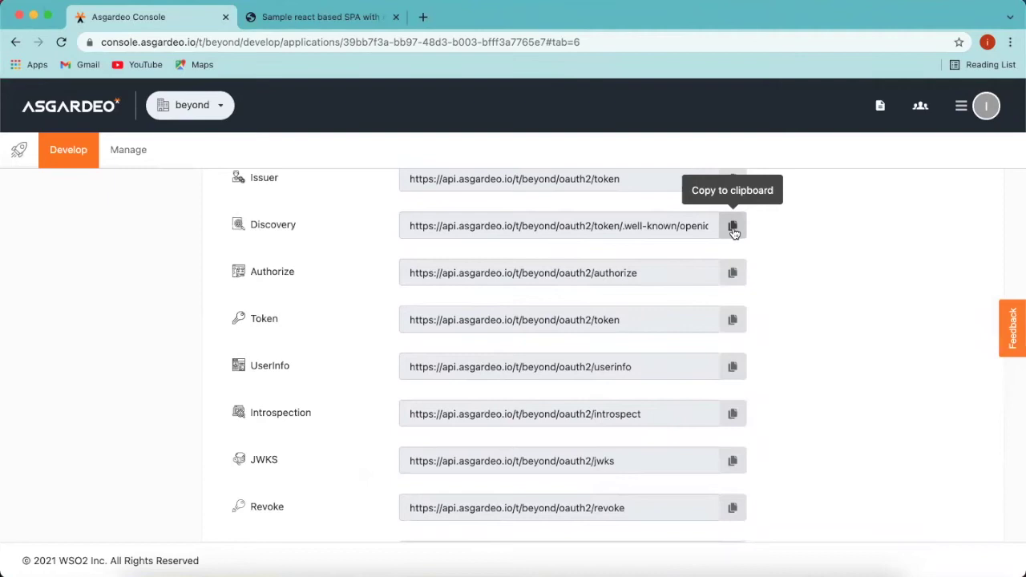
click(732, 228)
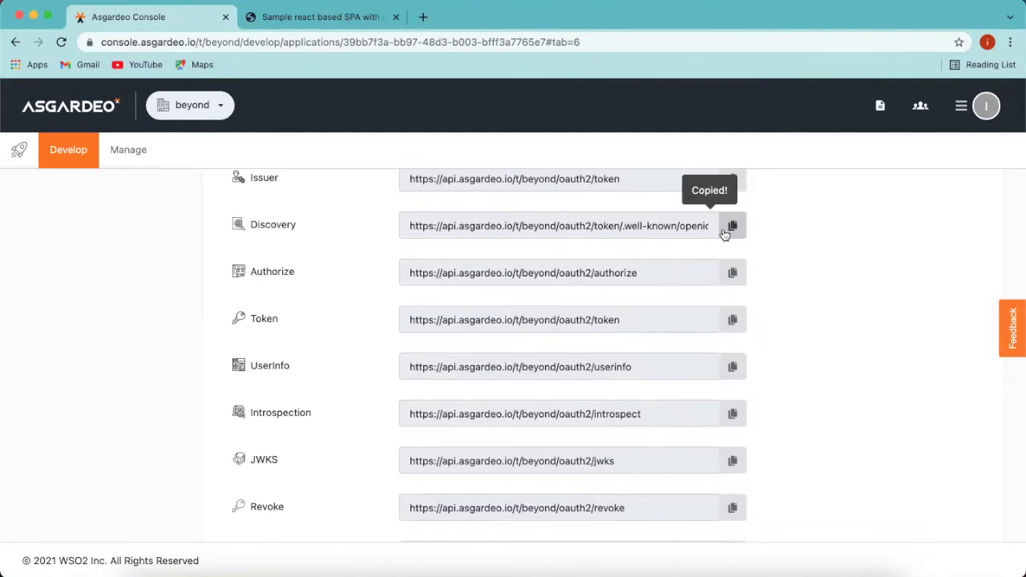
scroll(594, 301, up, 2)
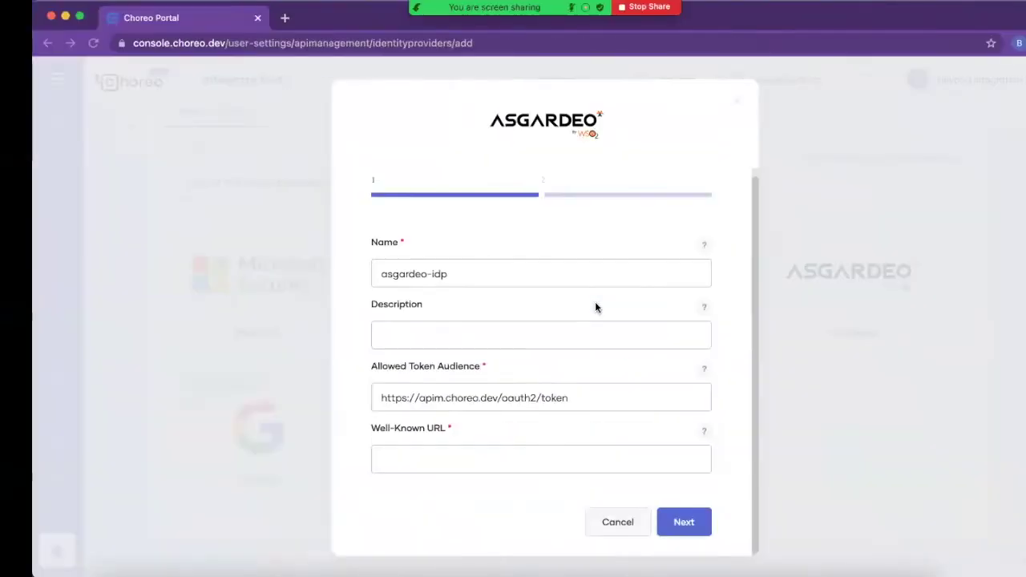
Step: Paste the Discovery URL as the Well-Known URL and continue to the endpoint details
click(480, 454)
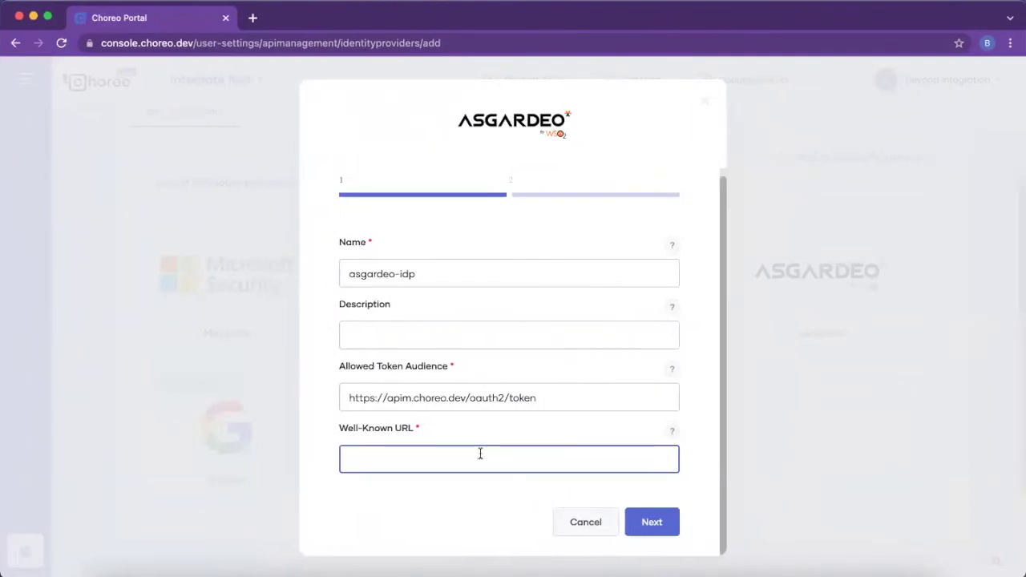
key(super+v)
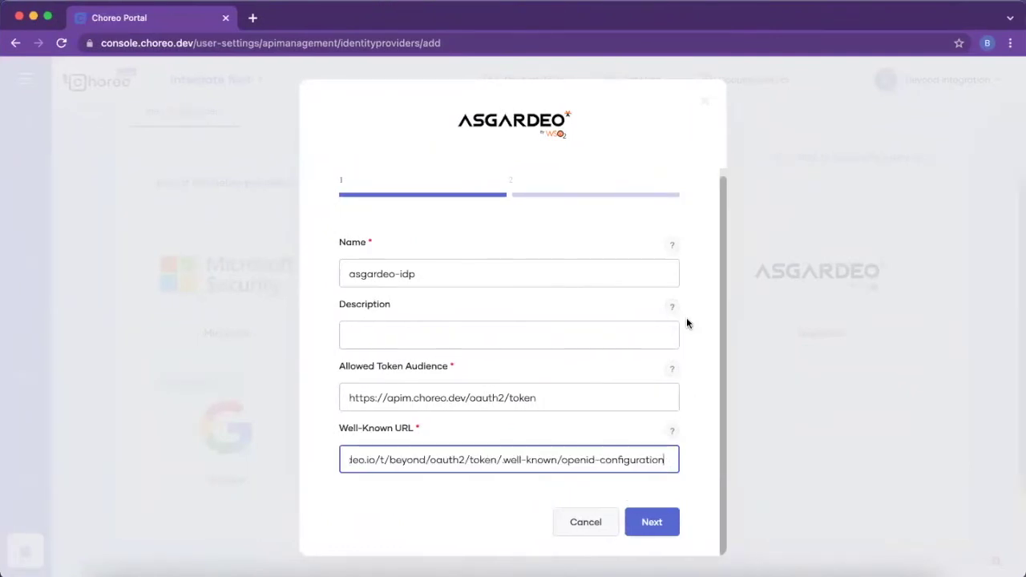
click(647, 523)
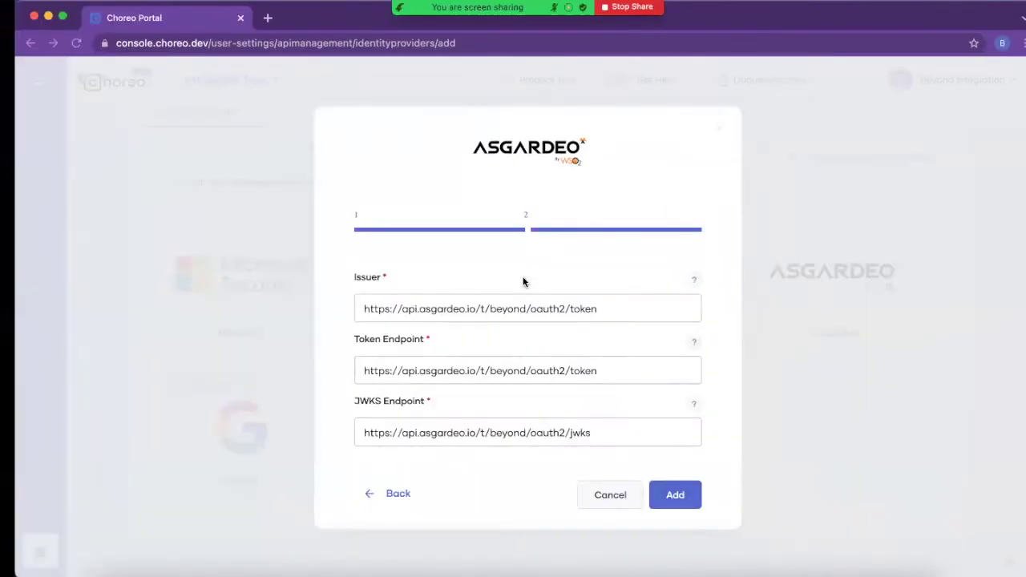
Step: Check the Token Endpoint and JWKS values against Asgardeo's listed endpoints
click(436, 369)
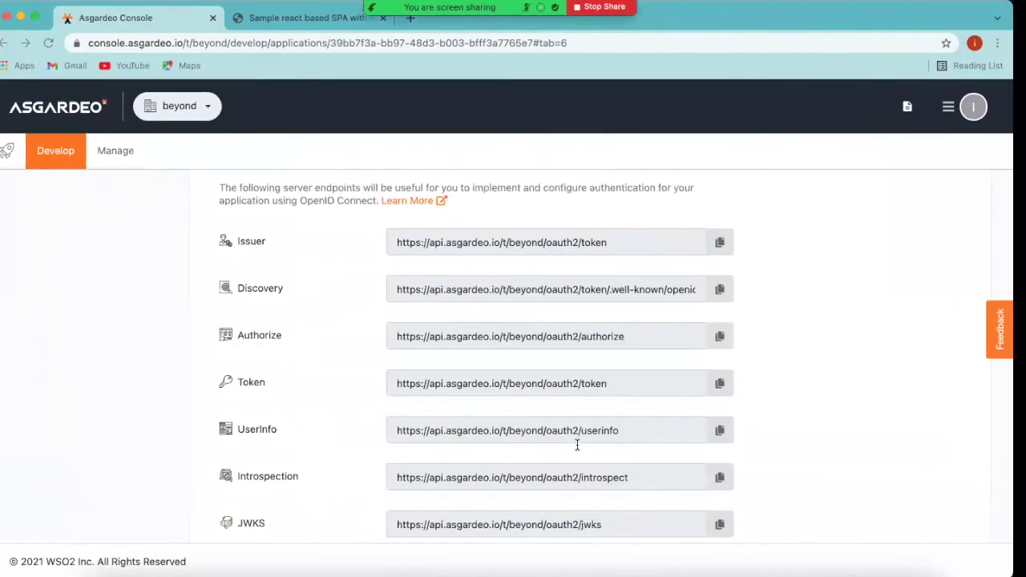
scroll(517, 492, down, 1)
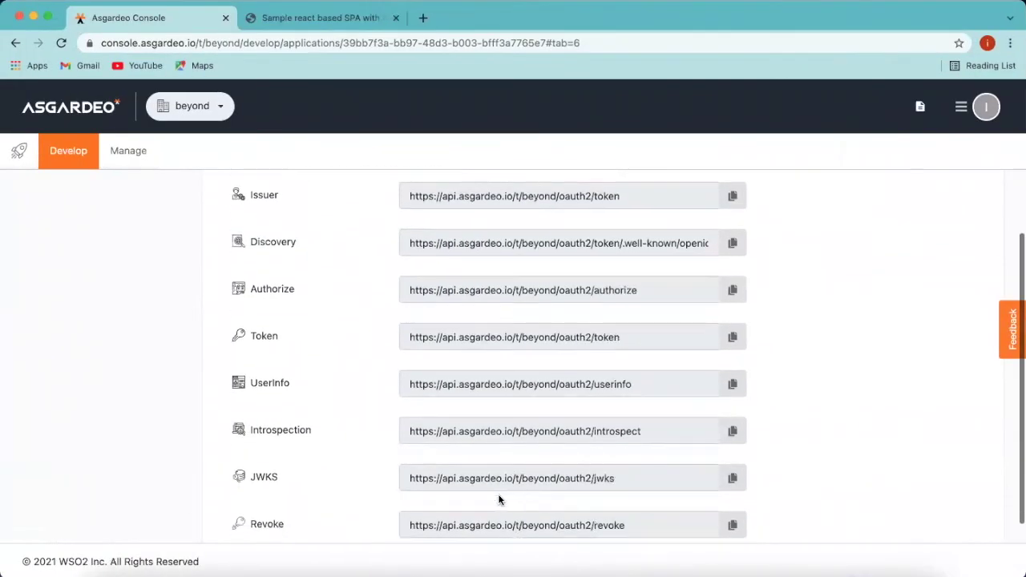
scroll(658, 490, down, 2)
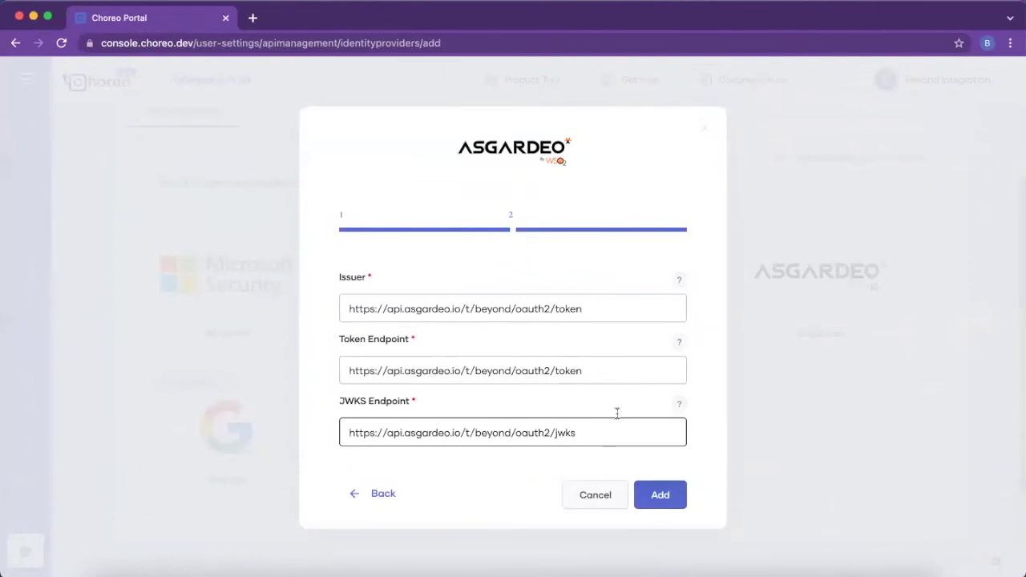
Step: Add the asgardeo-idp provider and return to the Choreo home page
click(653, 497)
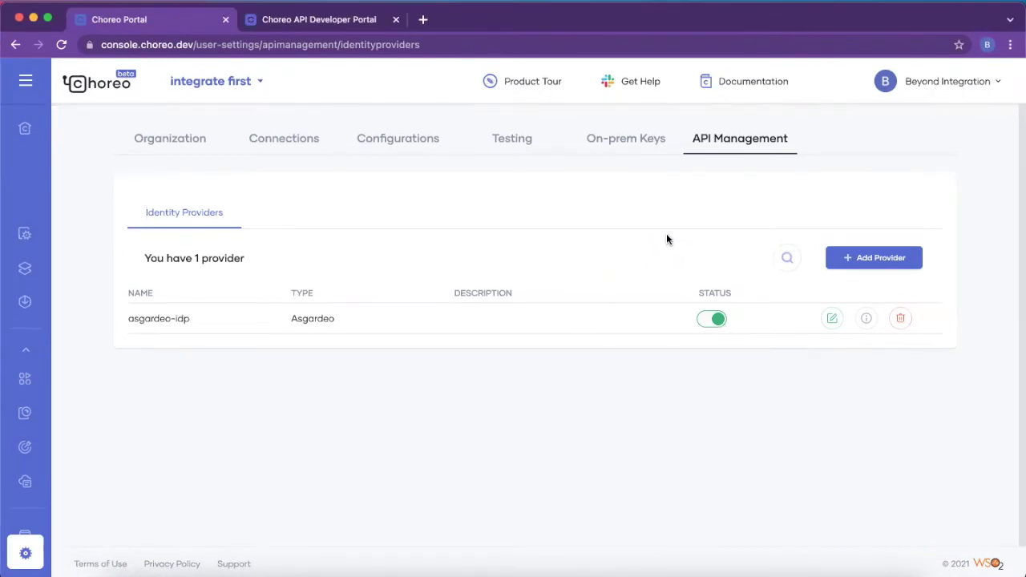
click(23, 130)
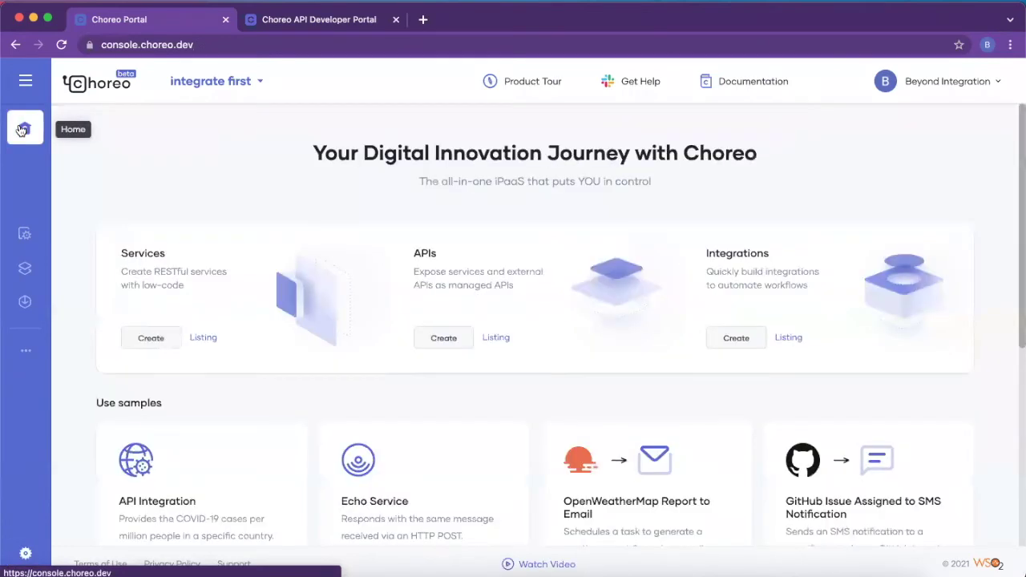
Step: Create a new service named 'idp test' from the Services card
click(150, 336)
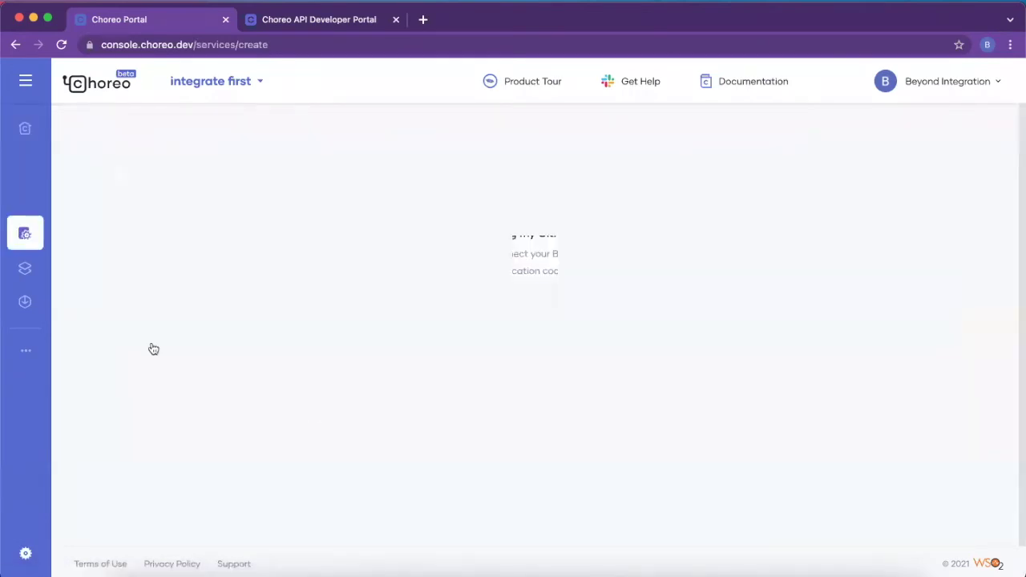
click(158, 311)
text(idp test)
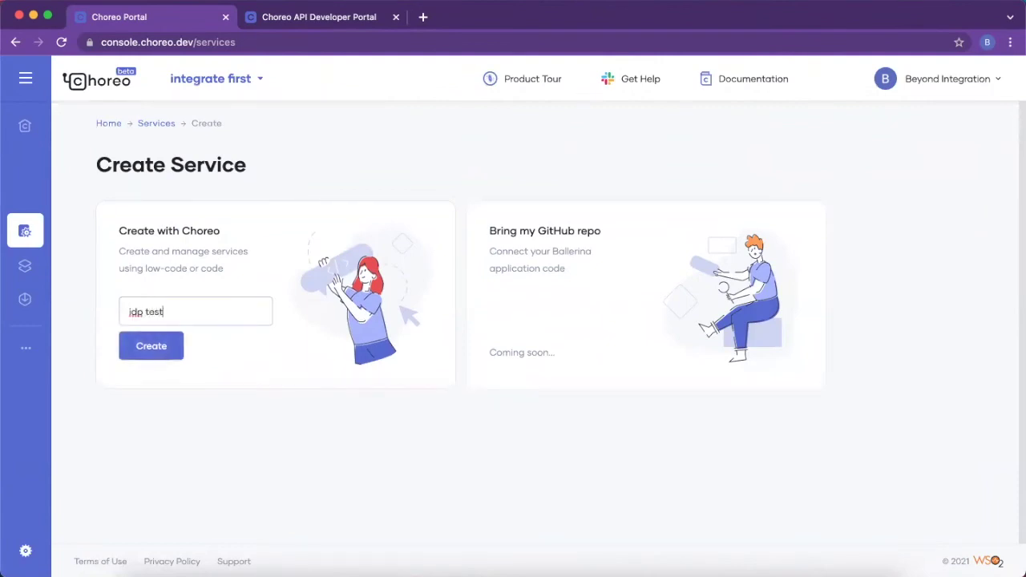
click(149, 348)
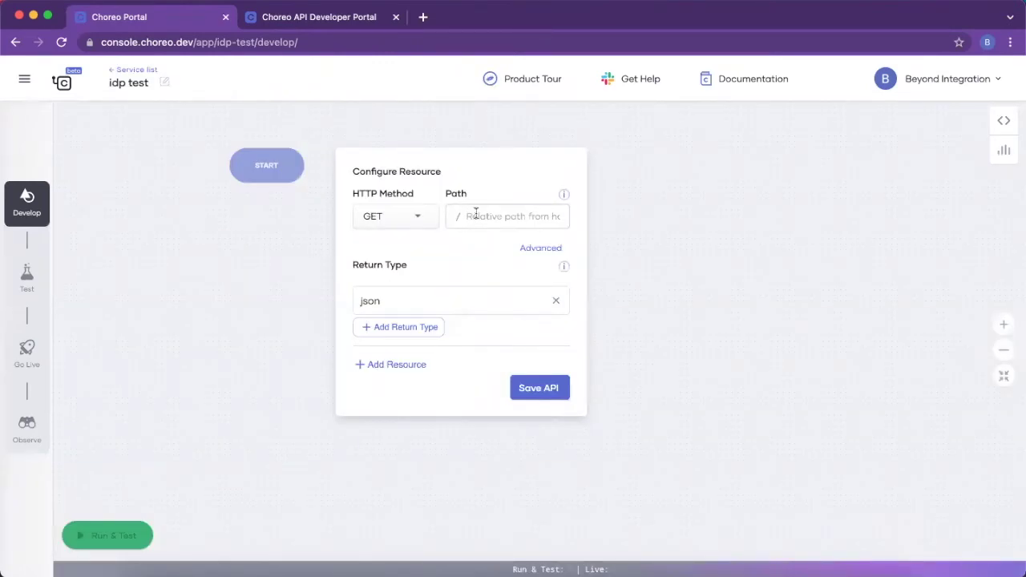
Step: Add a GET resource at path mypayload returning json and save the API
text(mypayload)
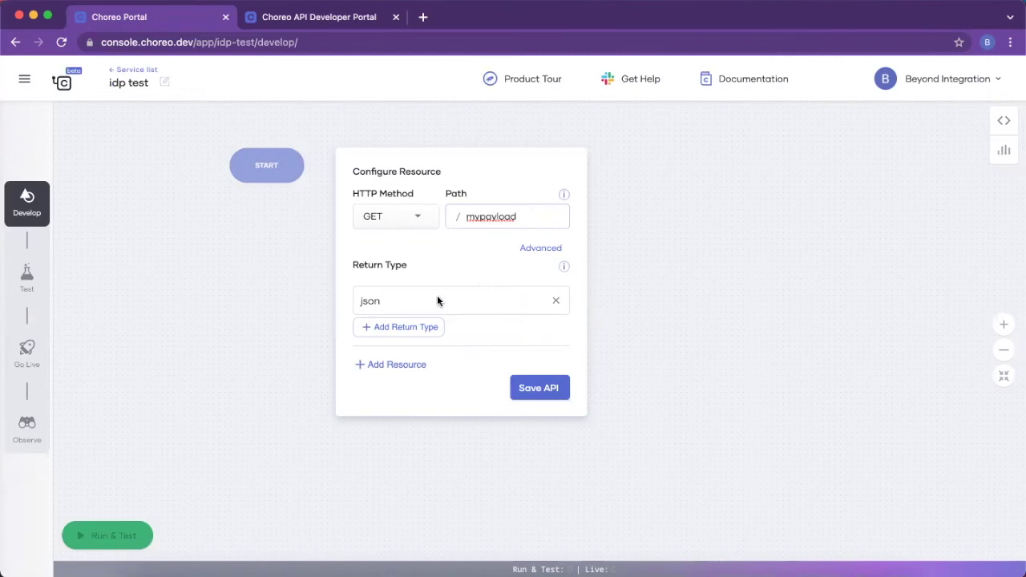
click(535, 388)
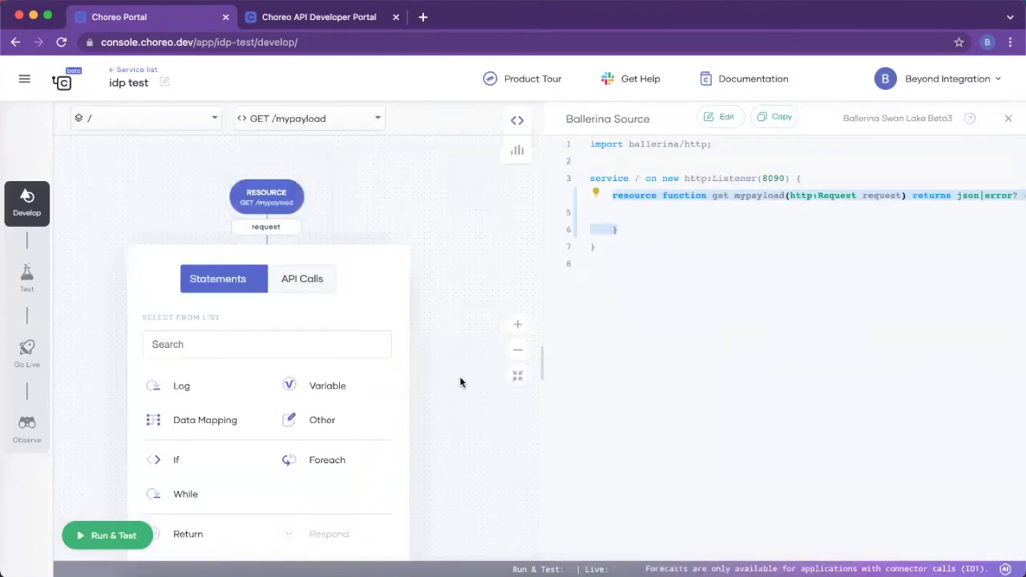
Step: Add a Return statement to the mypayload resource from the Statements list
click(288, 334)
text(re)
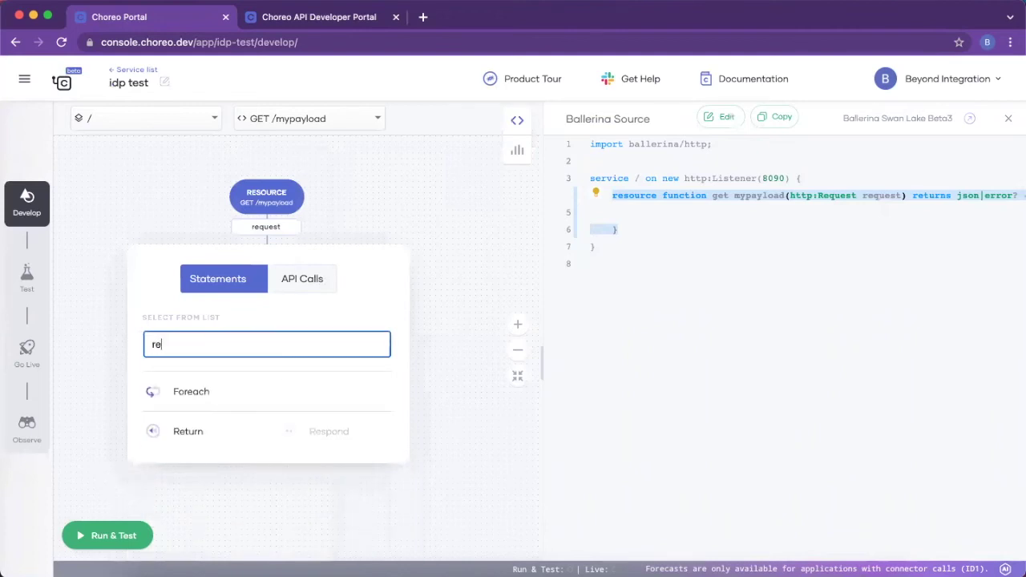
click(211, 427)
click(337, 254)
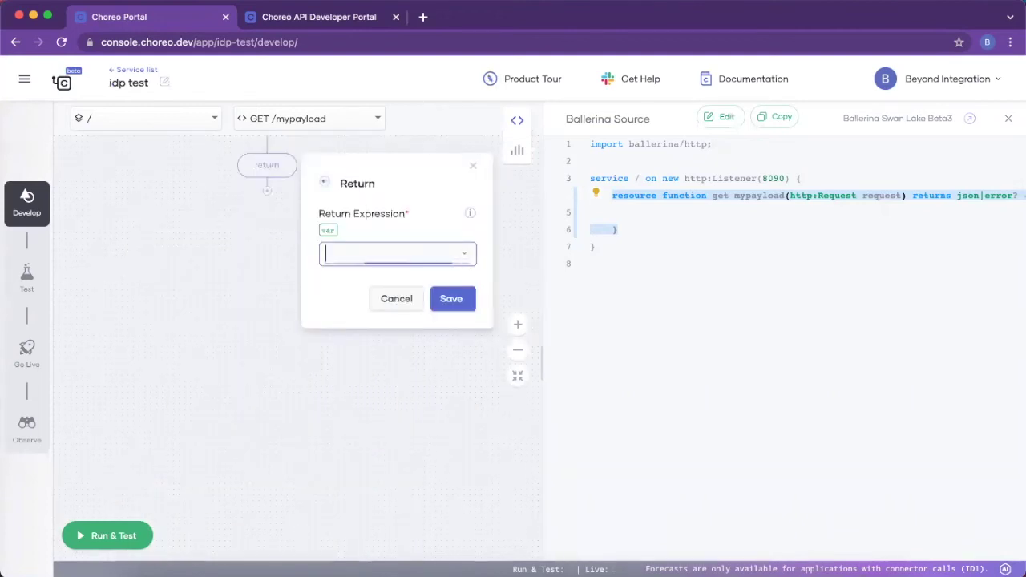
Step: Enter the return expression {Name: "Beyond", Id: "1002"}
text({})
text(Name:)
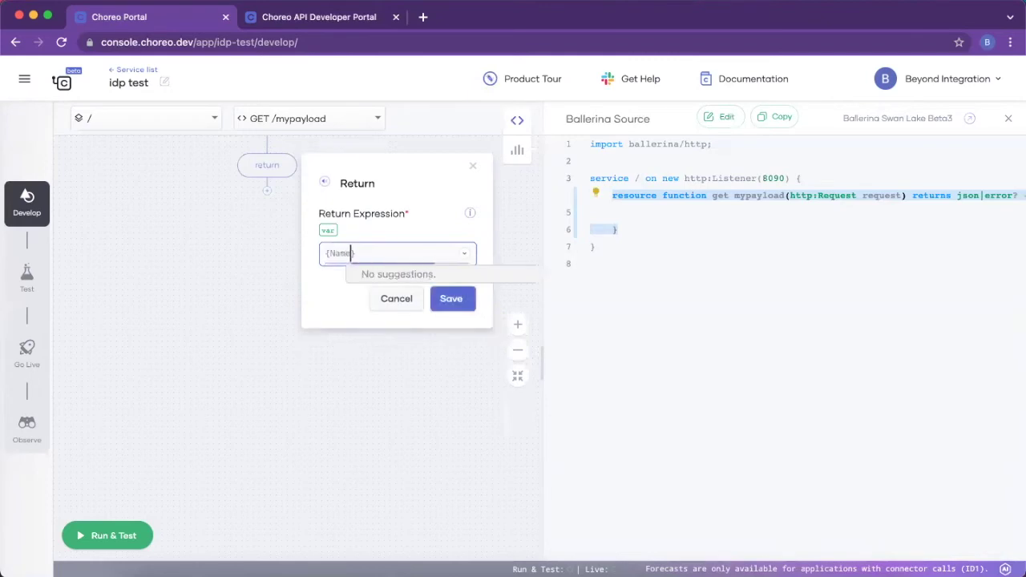
text( Bey)
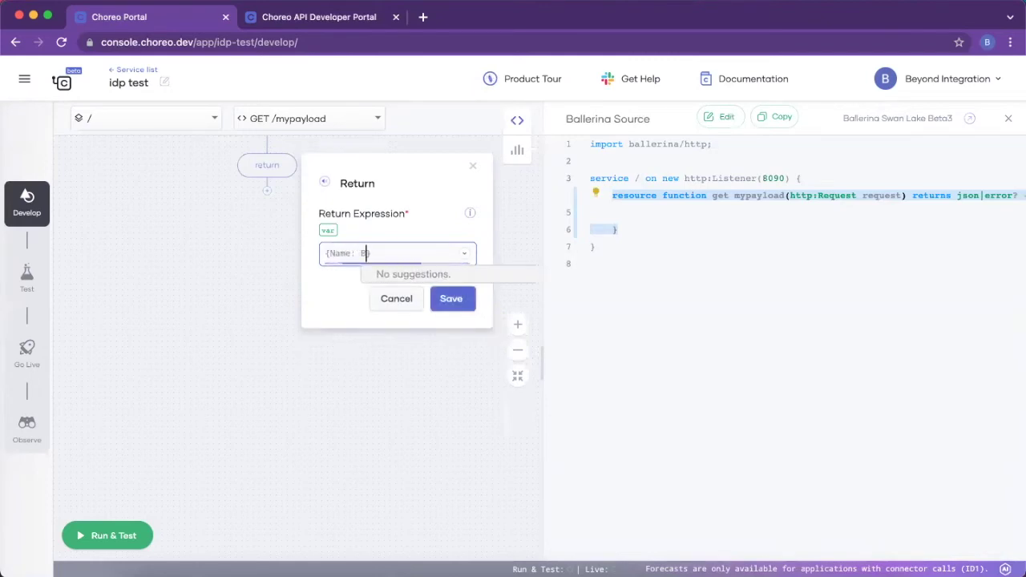
text(ond)
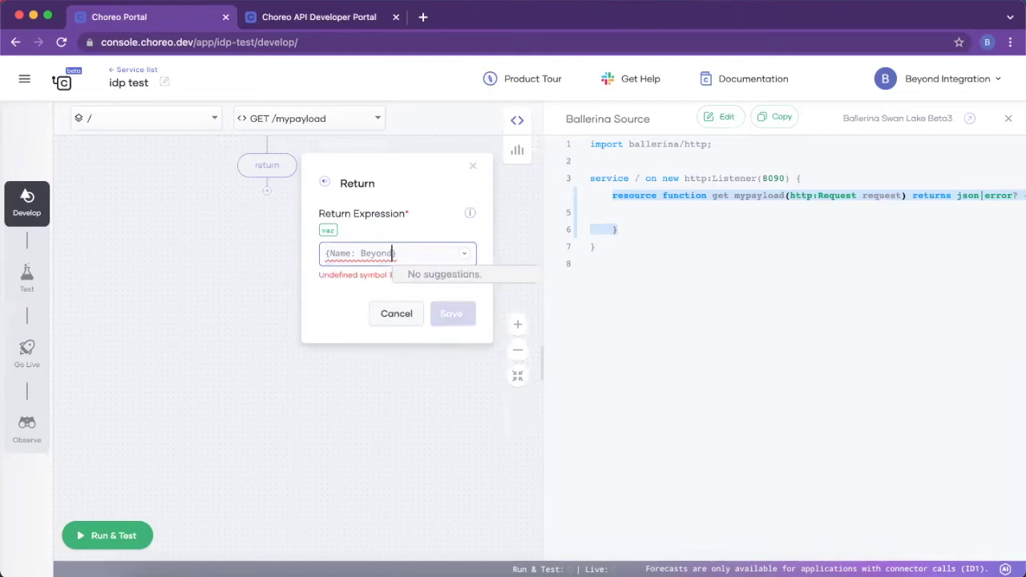
key(BackSpace)
key(BackSpace)
key(BackSpace)
key(BackSpace)
key(BackSpace)
key(BackSpace)
text(""Beyo)
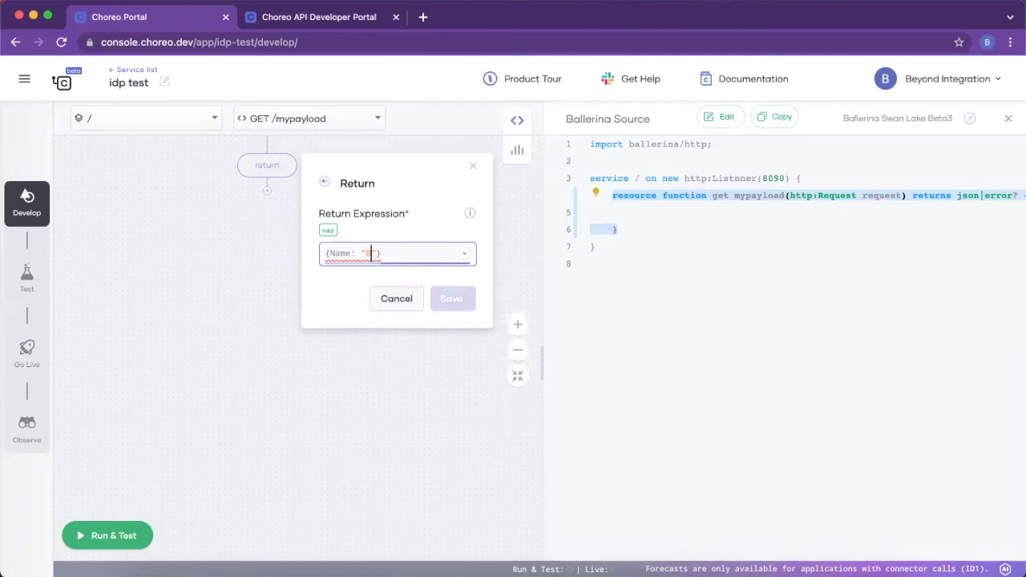
text(nd)
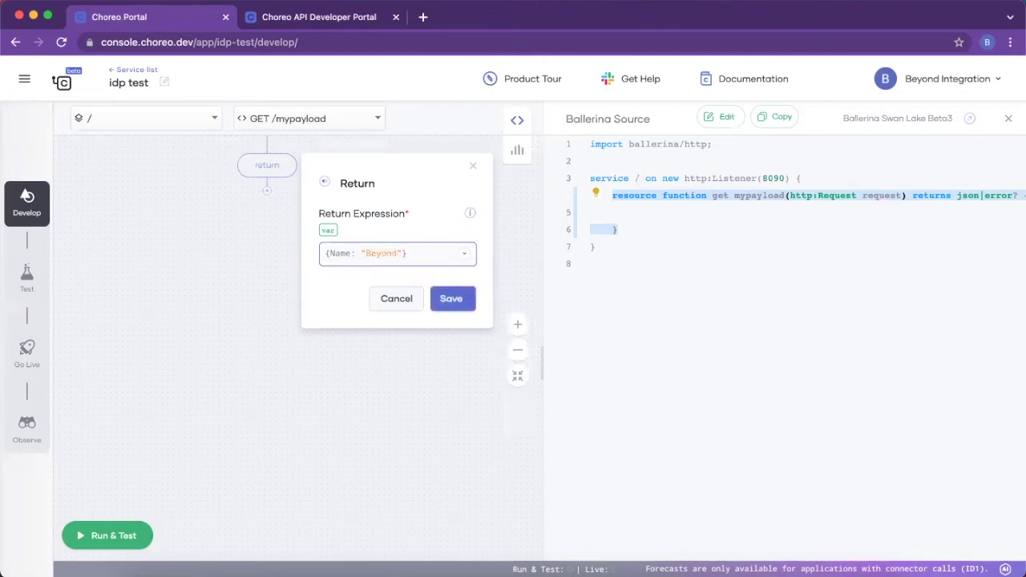
key(Right)
text(, Id")
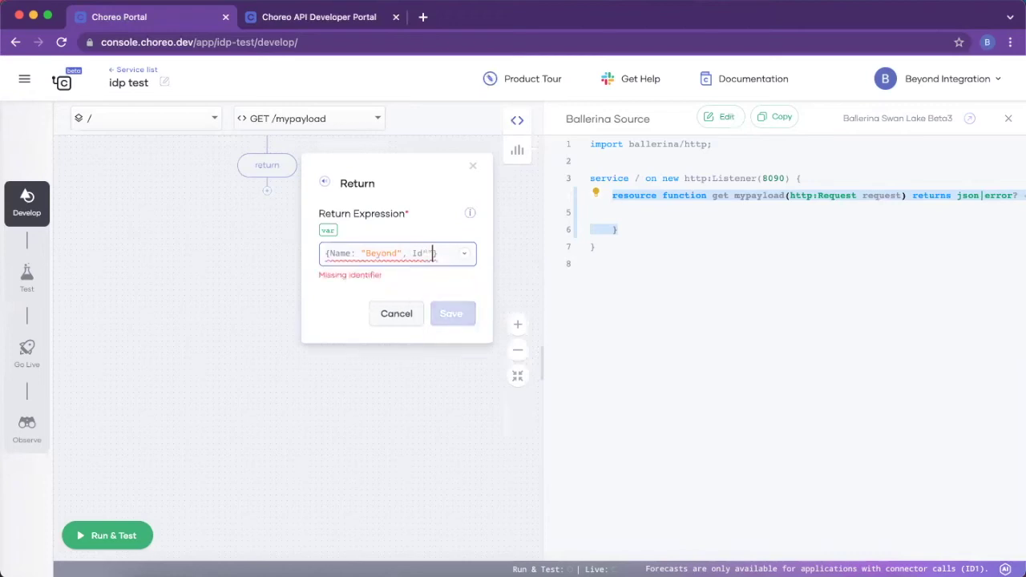
key(Left)
text(:)
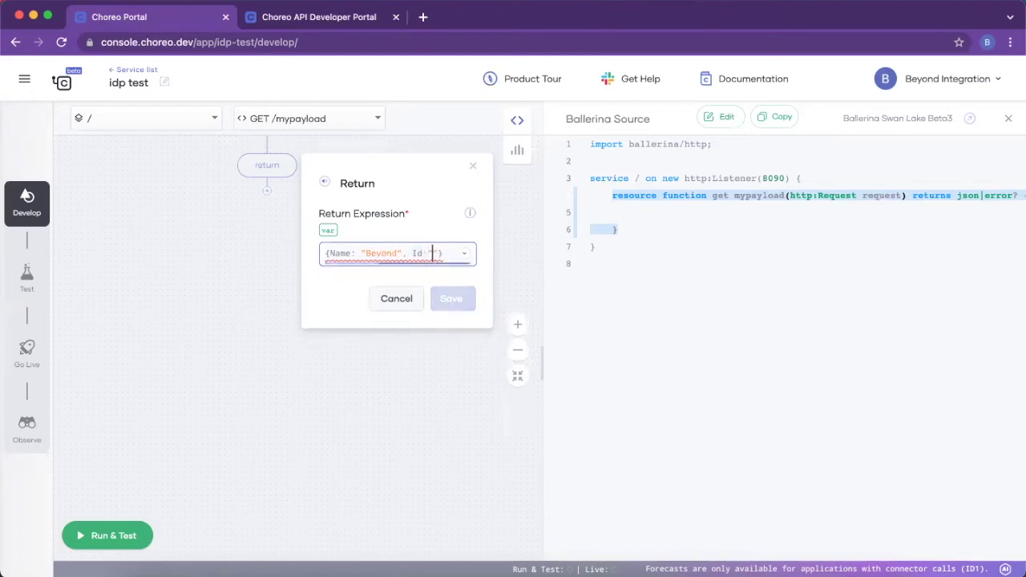
key(Right)
text(1002)
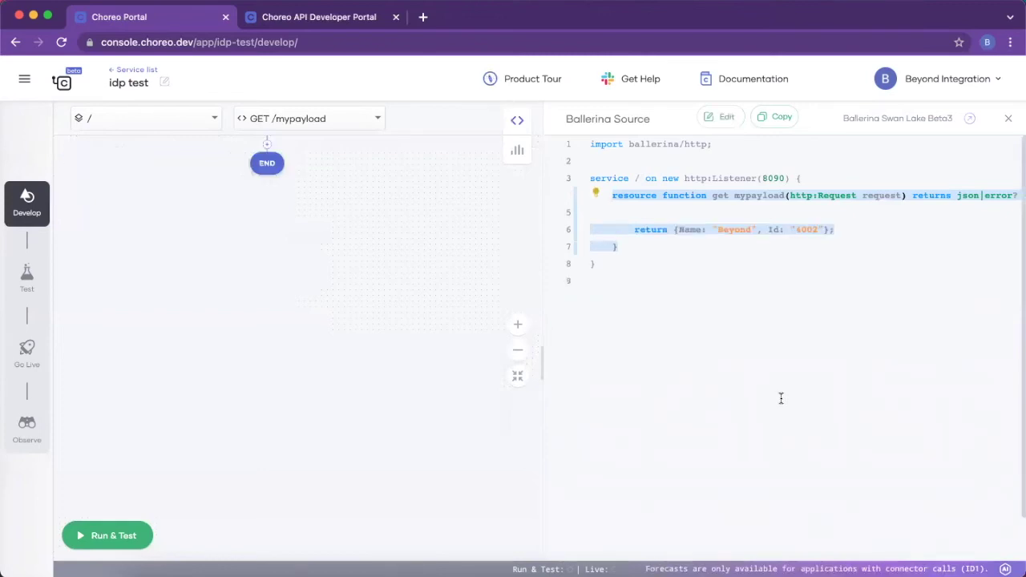
Step: Deploy the idp test service and open the published idptest API in the Developer Portal
click(27, 353)
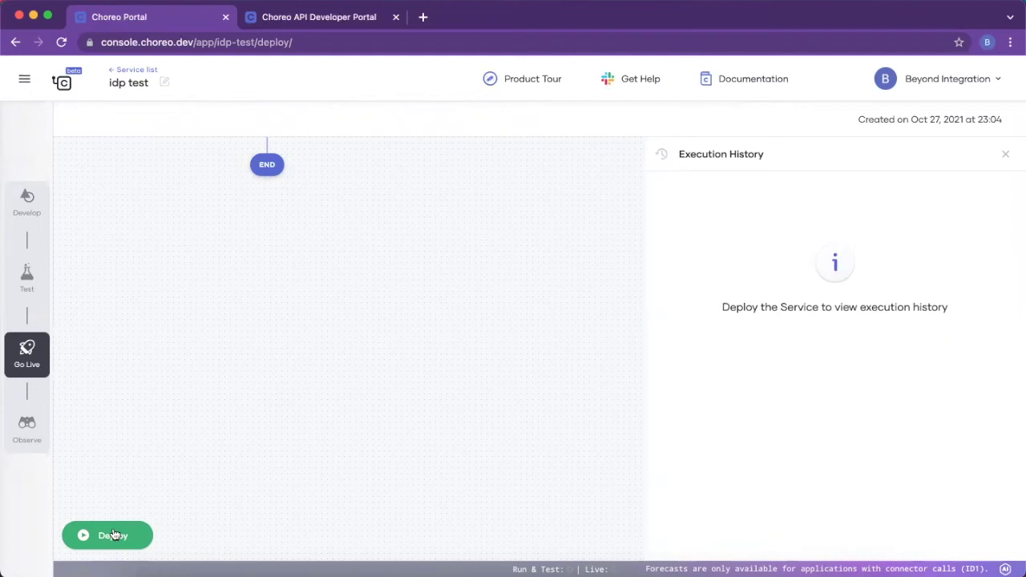
click(113, 536)
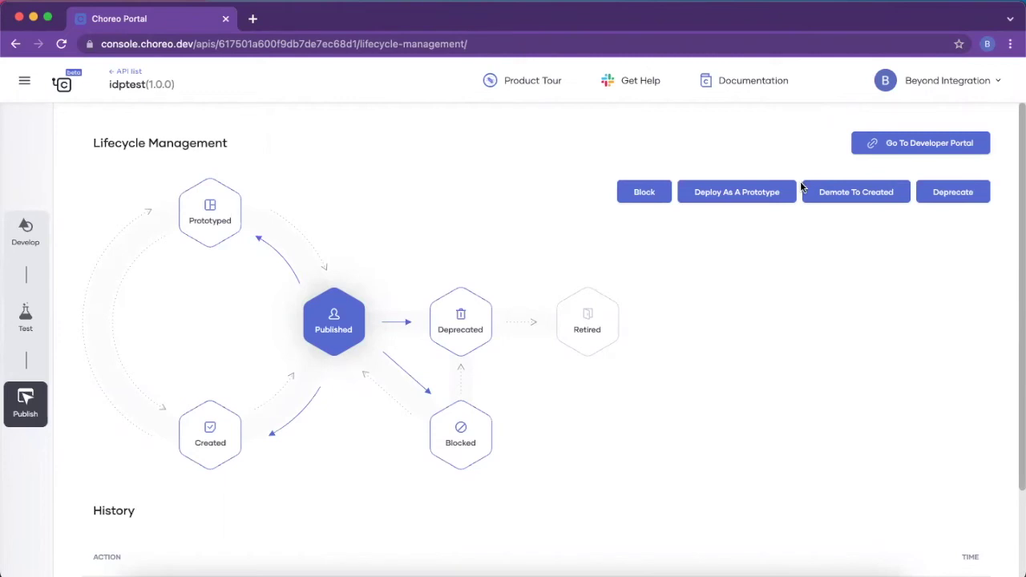
click(905, 143)
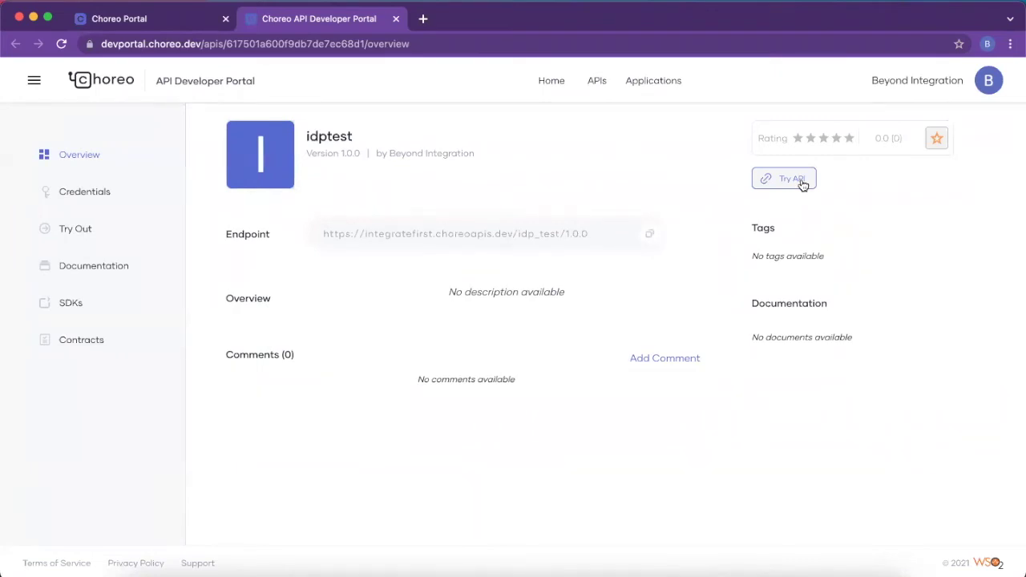
Step: From Applications, create 'Asgardeo IDP Test App' with the Unlimited per-token quota
click(662, 85)
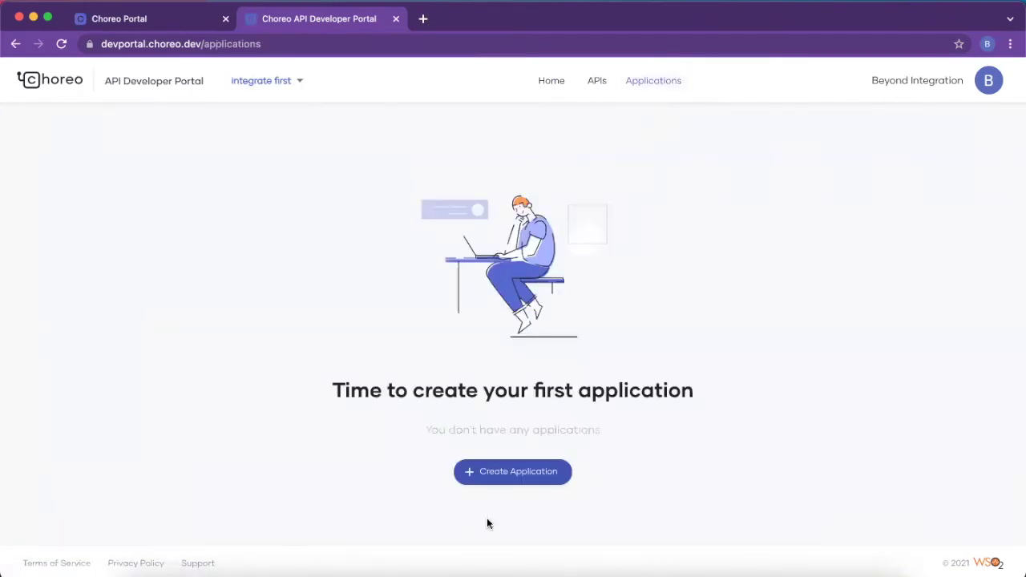
click(501, 477)
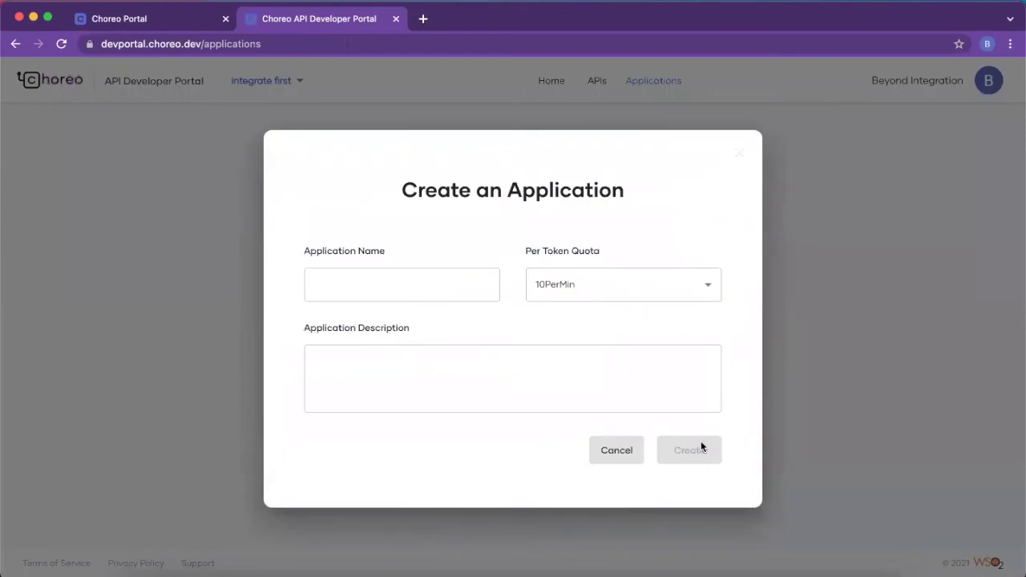
click(449, 288)
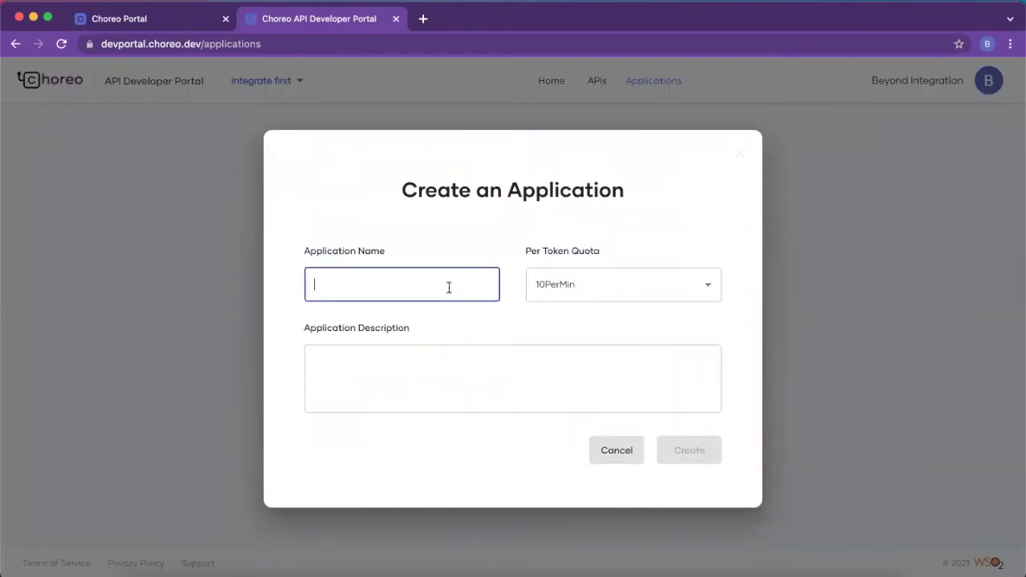
text(As)
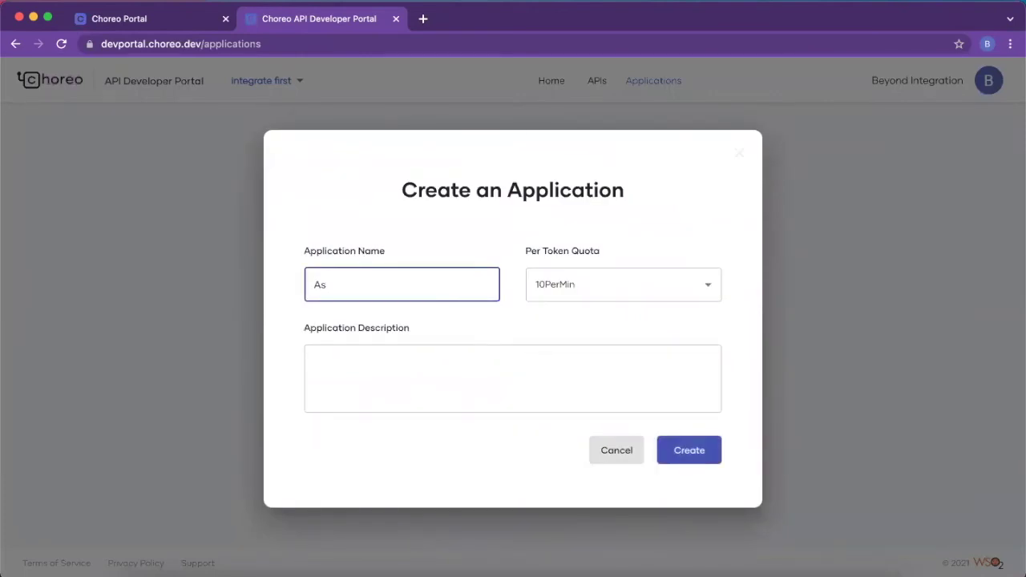
text(gardeo IDP Test App)
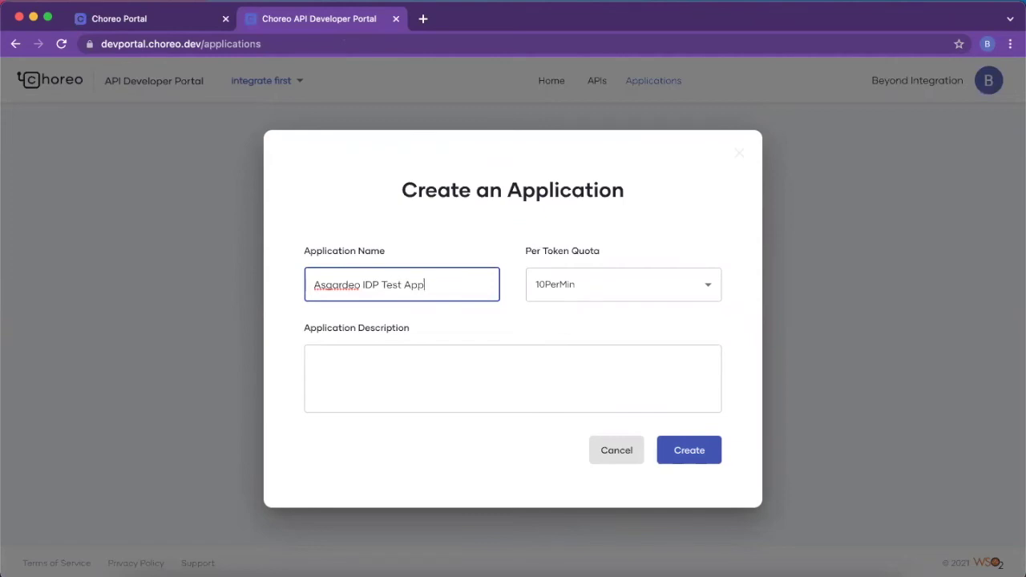
click(535, 289)
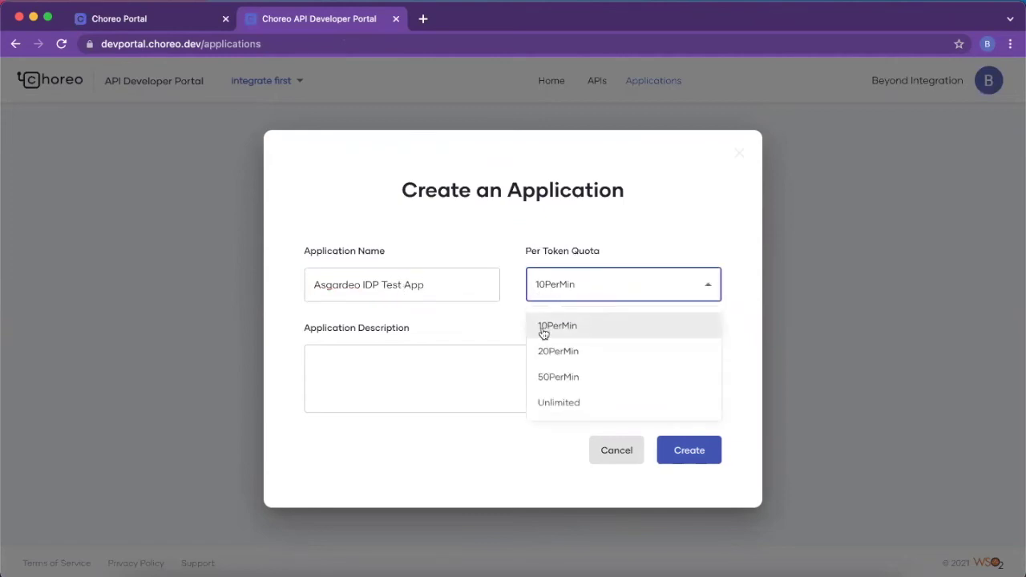
click(563, 403)
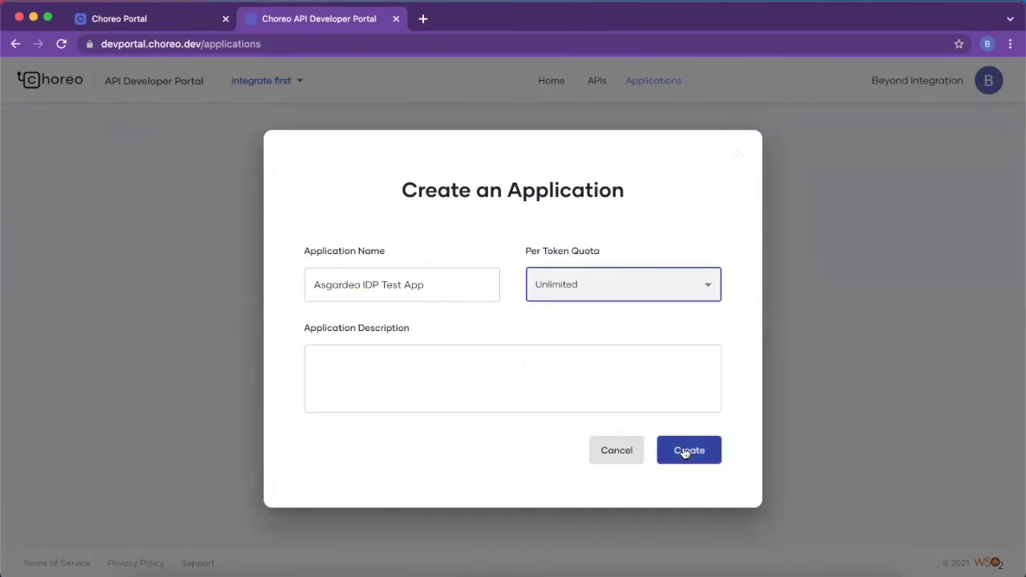
click(685, 453)
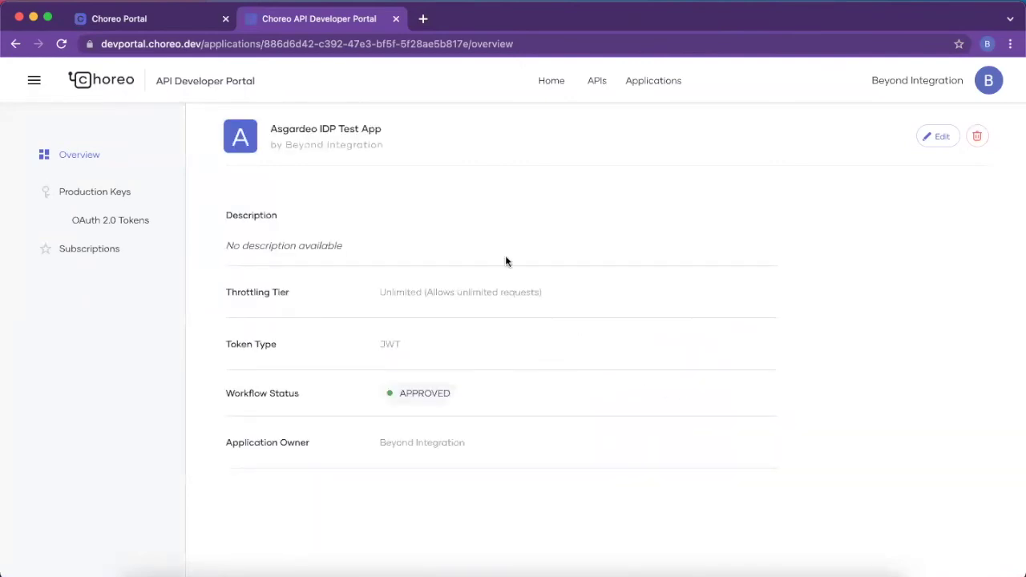
Step: Generate a production OAuth 2.0 consumer key and secret for the app
click(141, 221)
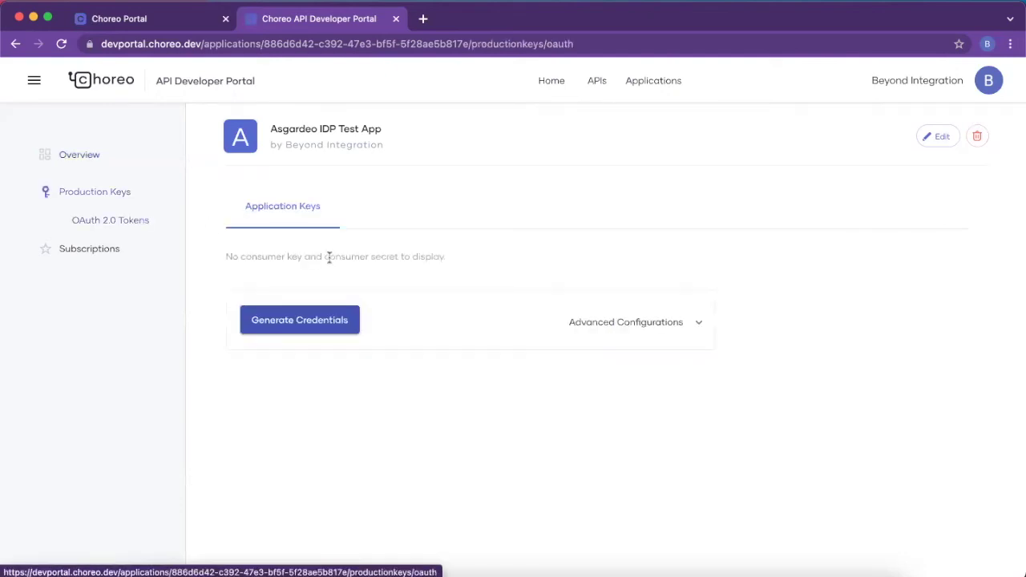
click(644, 321)
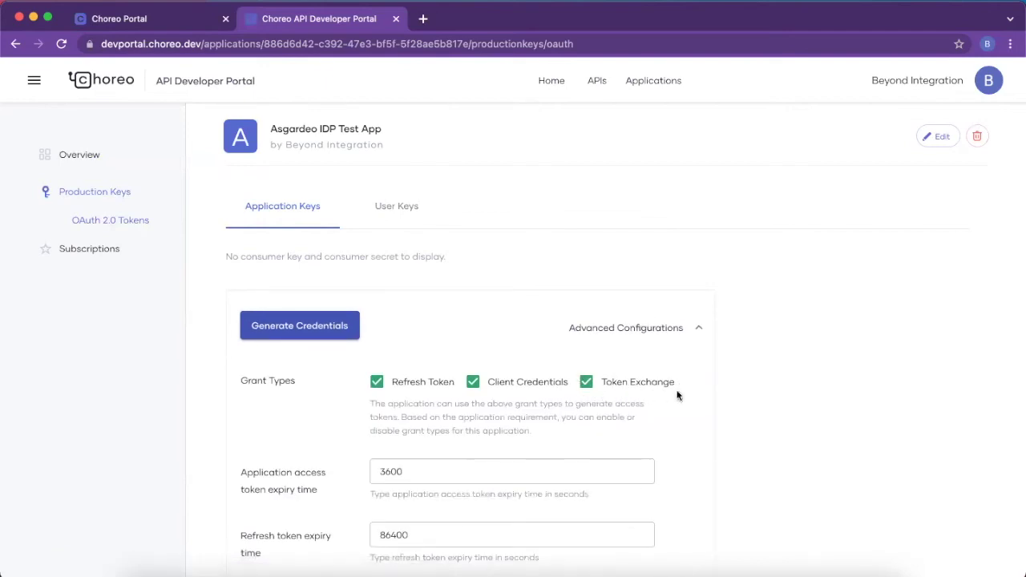
click(281, 341)
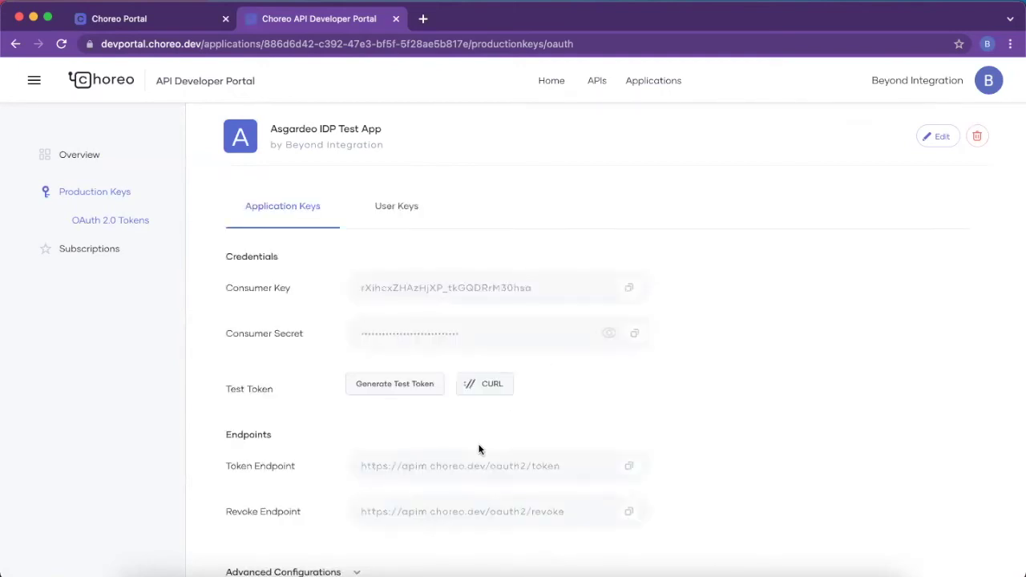
Step: Review the advanced configuration settings of the generated production keys
scroll(479, 448, down, 1)
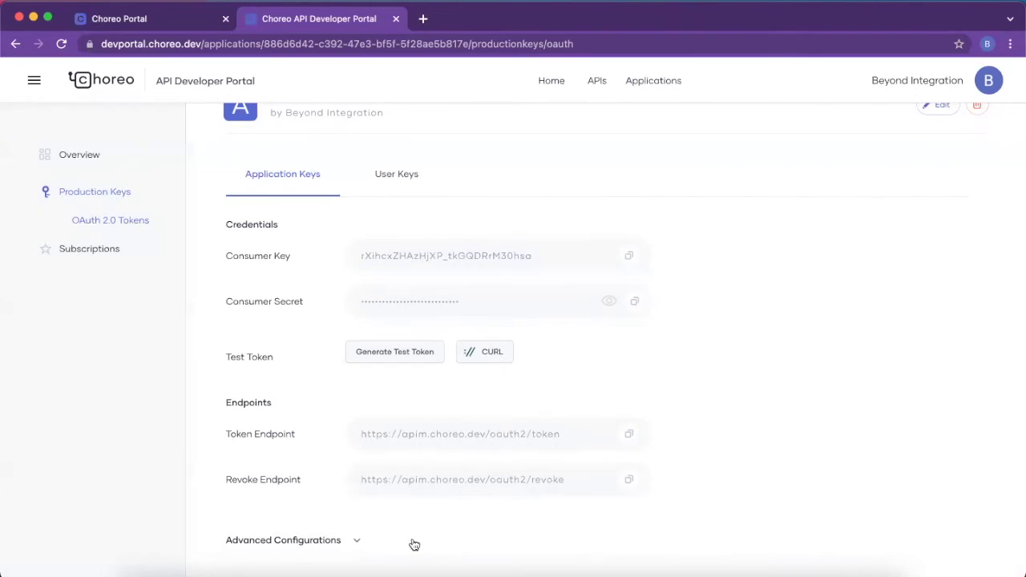
click(360, 541)
scroll(360, 540, down, 5)
scroll(360, 539, down, 4)
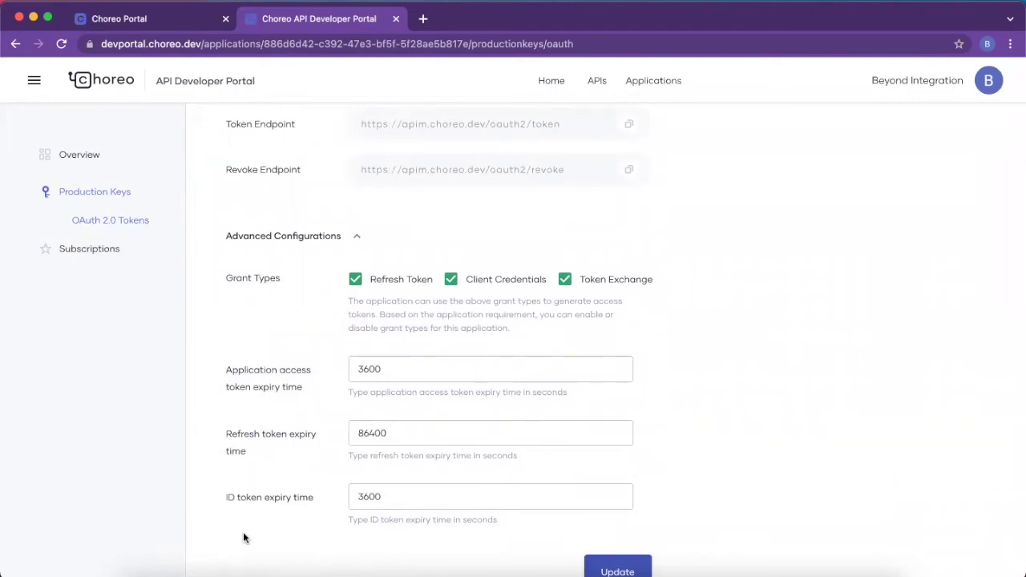
scroll(243, 539, up, 7)
scroll(242, 531, up, 1)
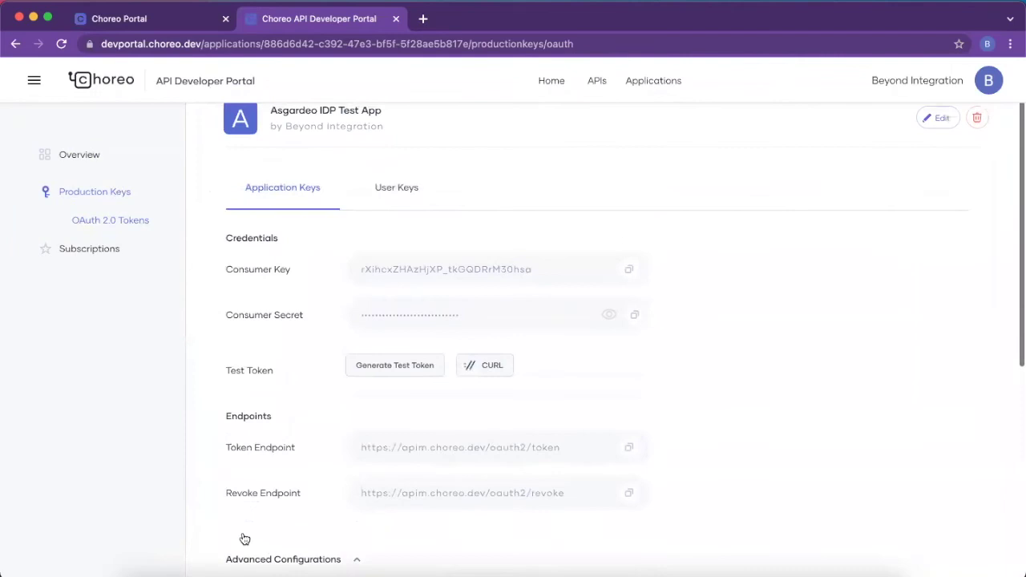
Step: Set the User Keys identity provider to Asgardeo | asgardeo-idp
click(386, 193)
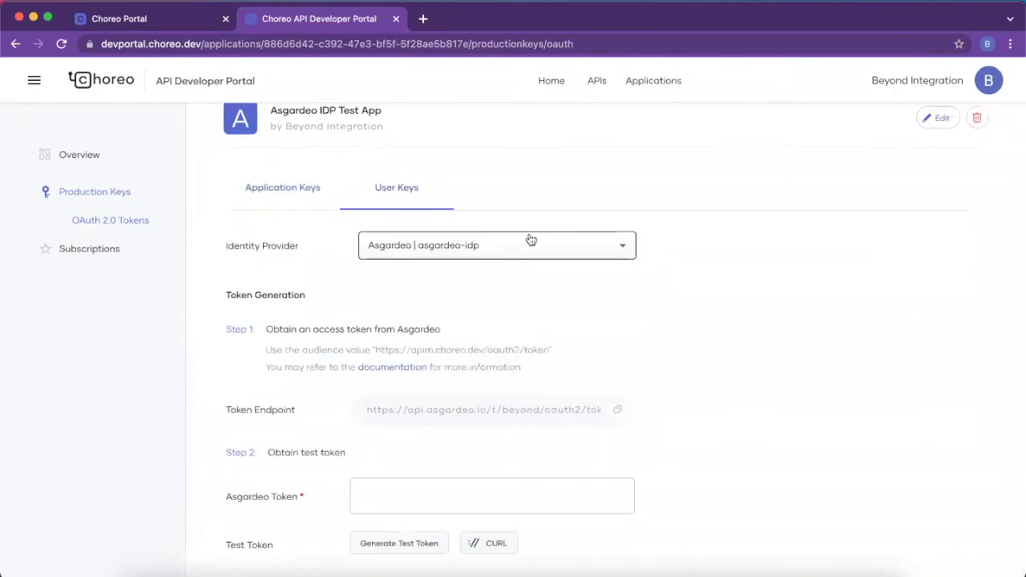
click(466, 240)
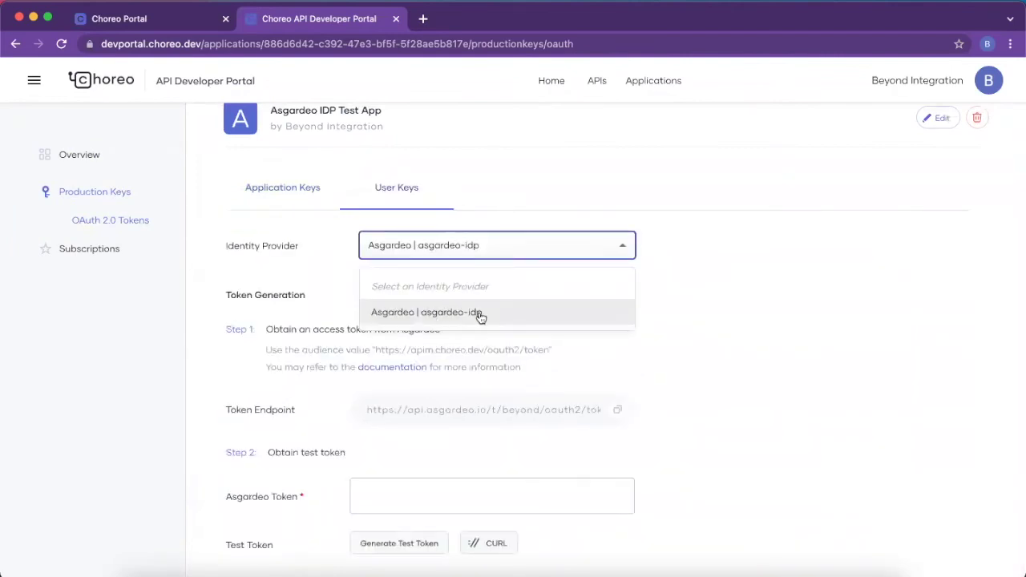
click(526, 314)
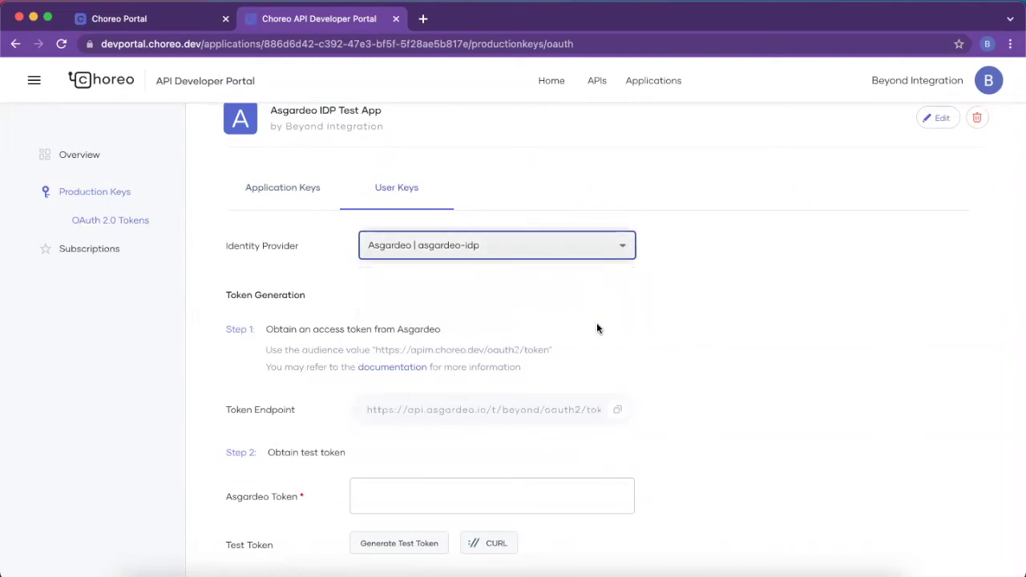
scroll(556, 346, down, 1)
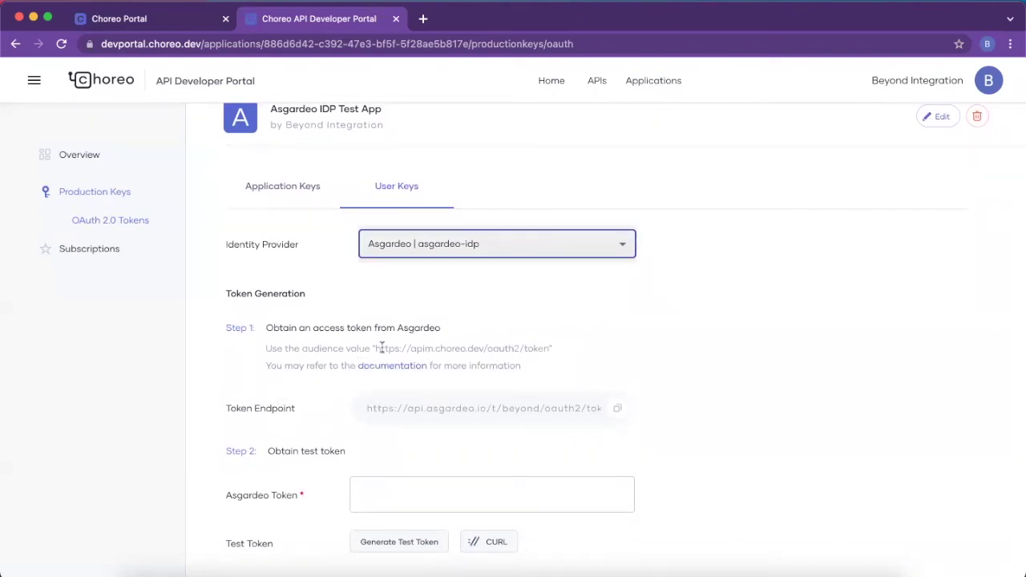
drag(376, 349, 548, 350)
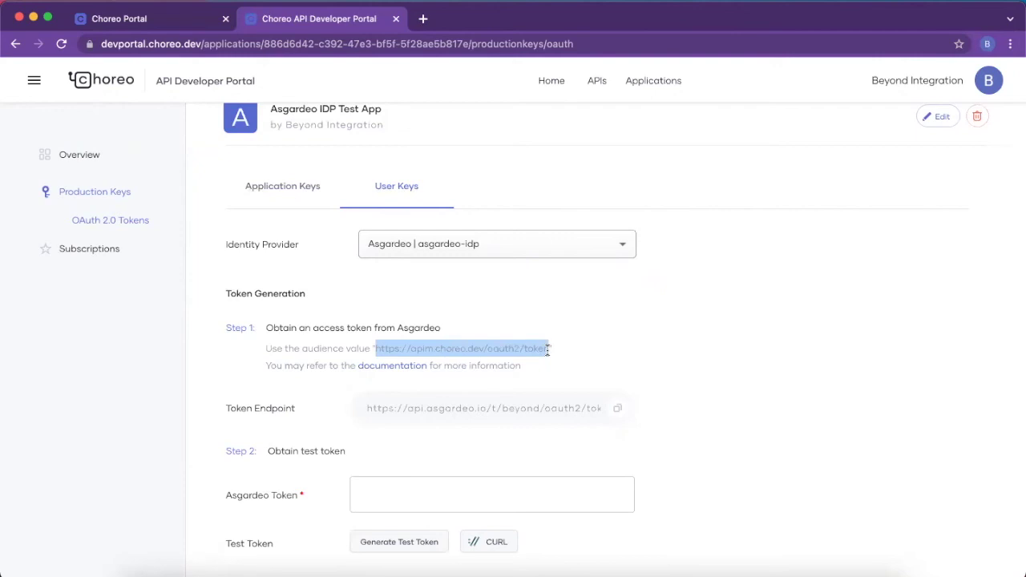
click(472, 319)
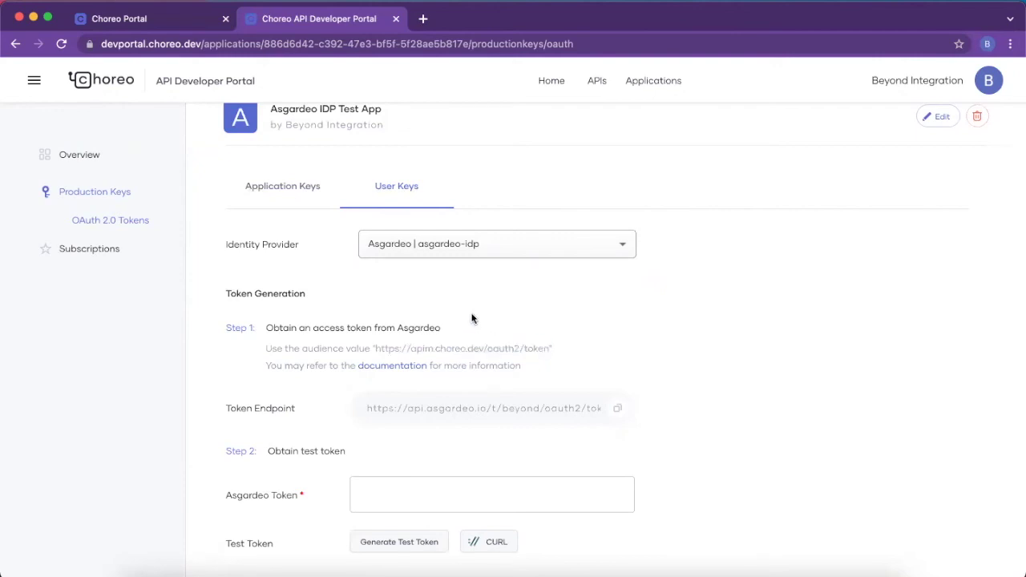
key(ctrl+Right)
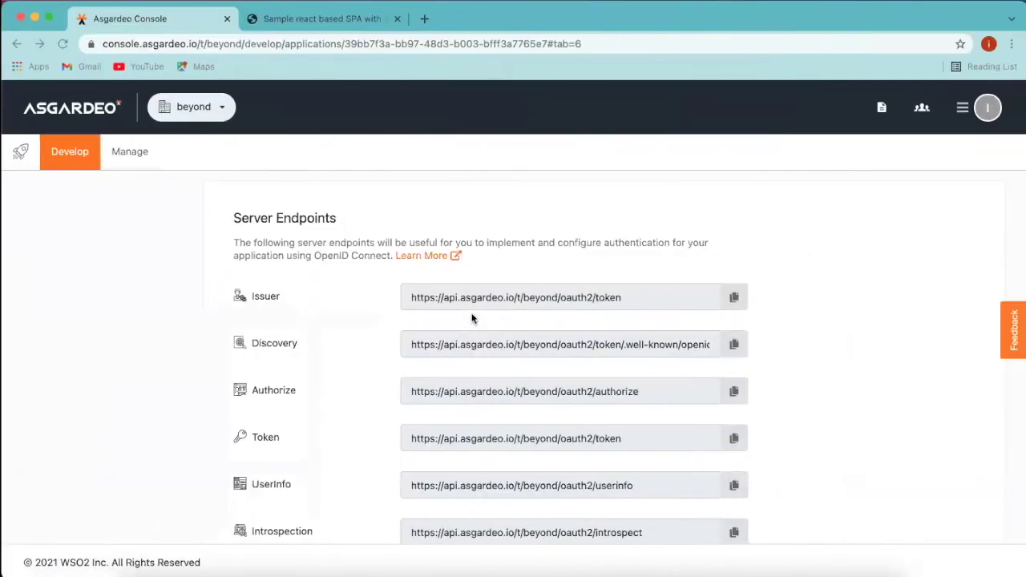
scroll(471, 319, up, 3)
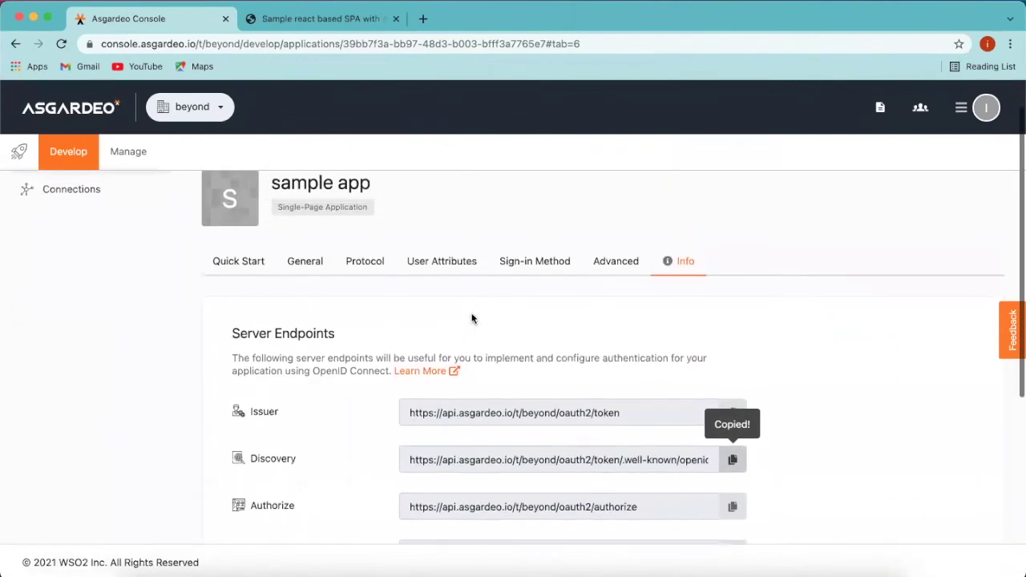
click(371, 269)
scroll(371, 268, down, 5)
scroll(370, 269, down, 10)
scroll(371, 268, down, 6)
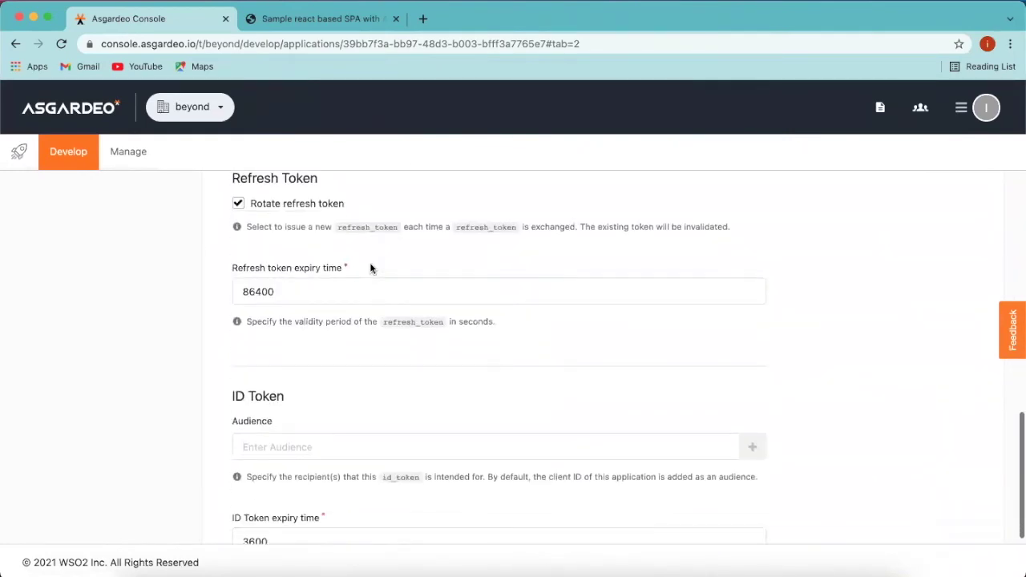
scroll(370, 269, down, 3)
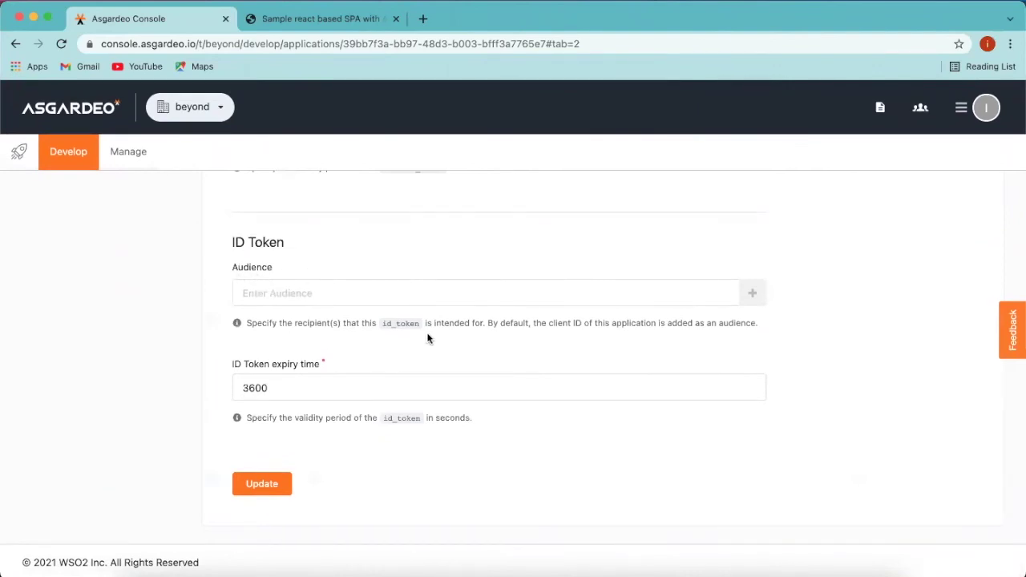
click(404, 293)
key(super+v)
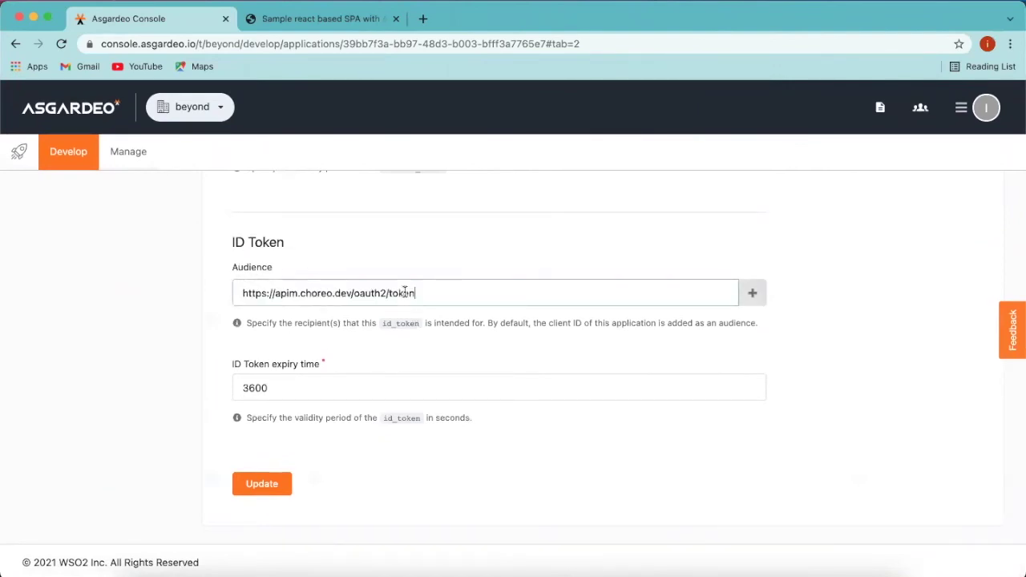
click(752, 295)
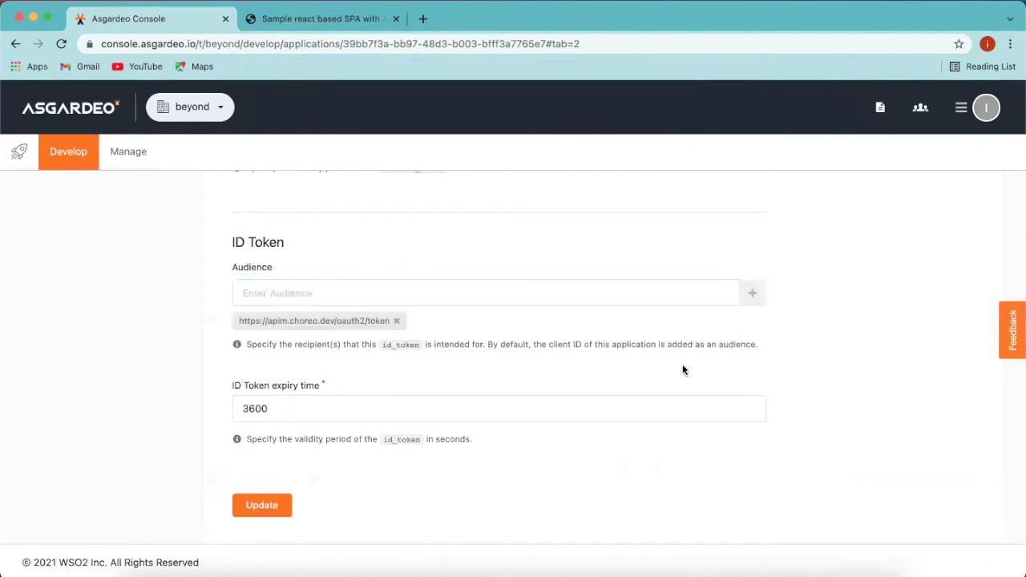
click(261, 503)
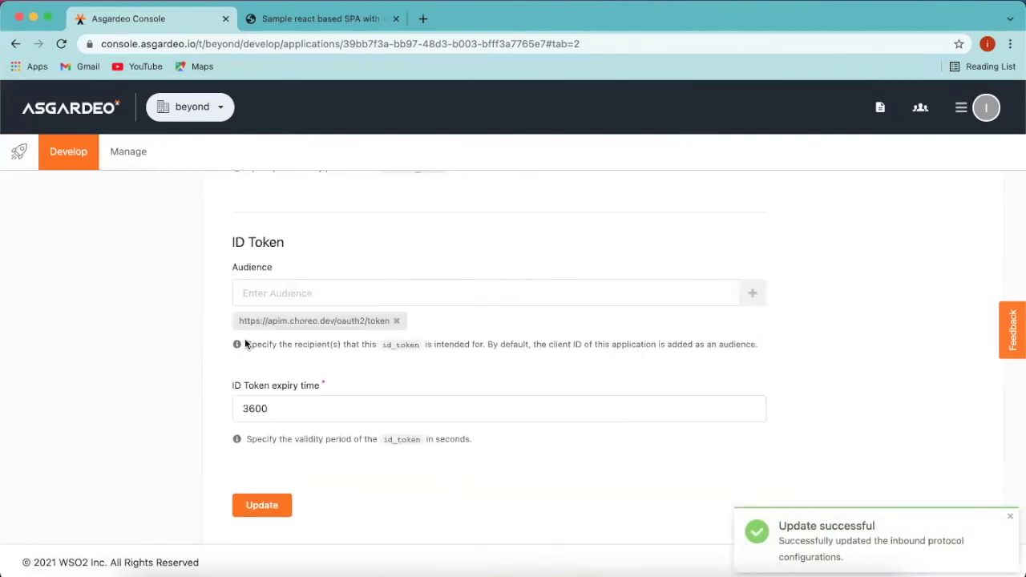
click(1009, 516)
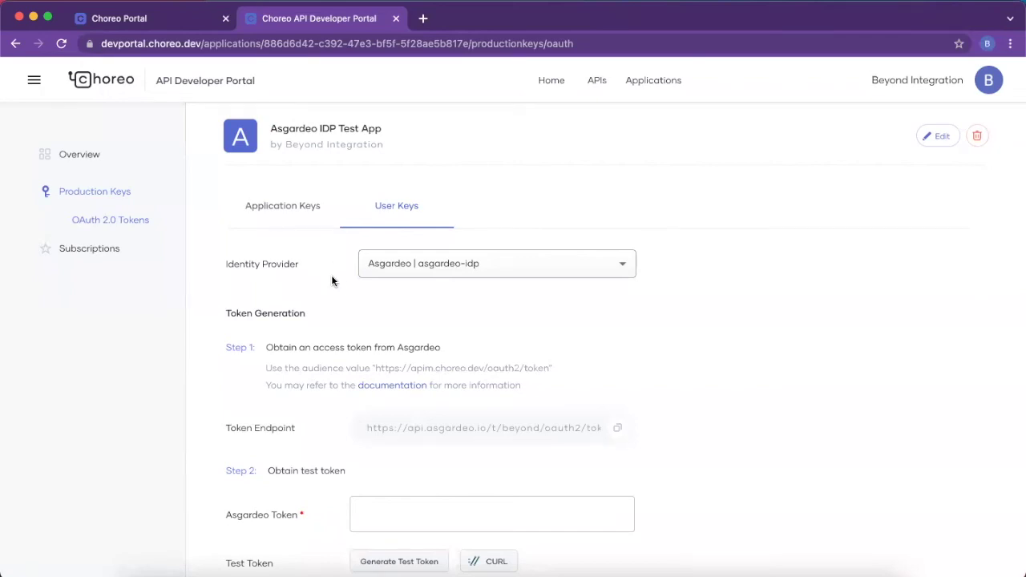
Step: Subscribe Asgardeo IDP Test App to idptest 1.0.0 using the Bronze policy
click(89, 250)
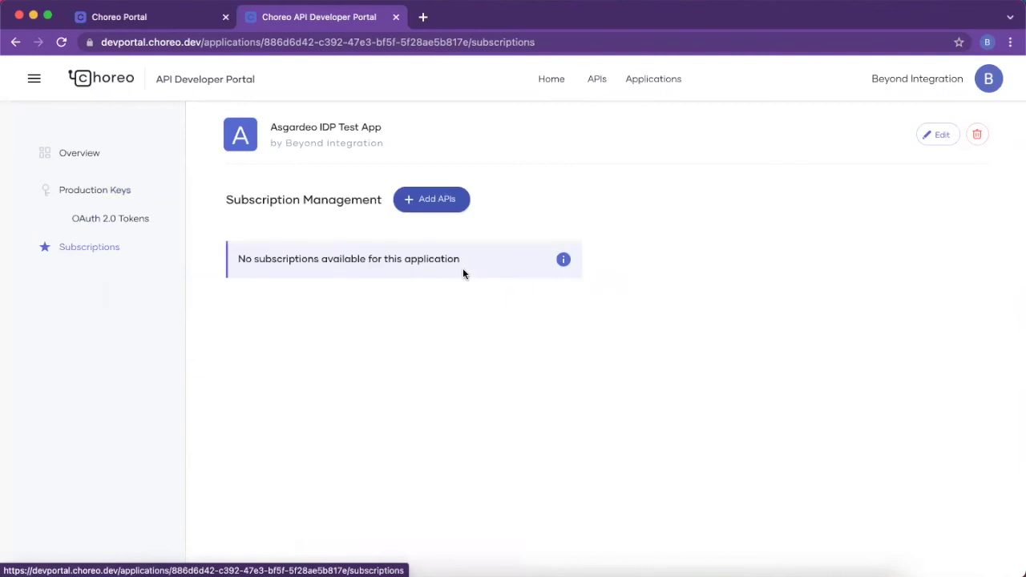
click(438, 202)
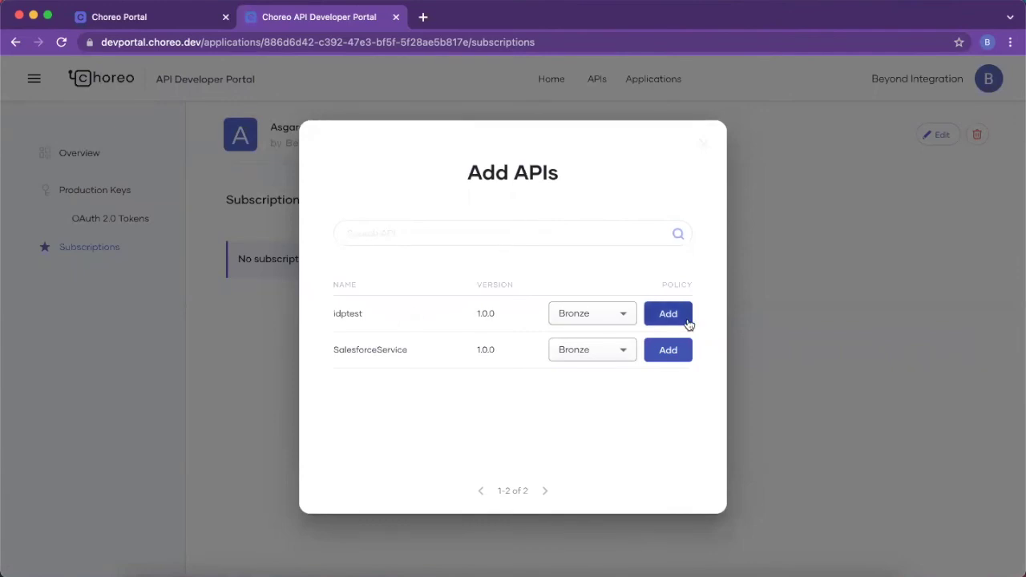
click(616, 319)
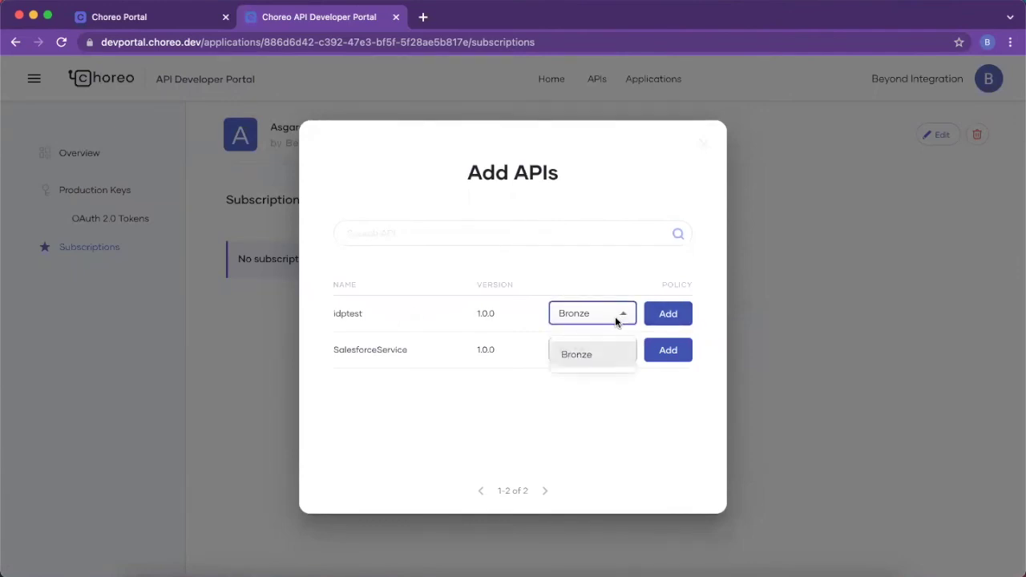
click(615, 316)
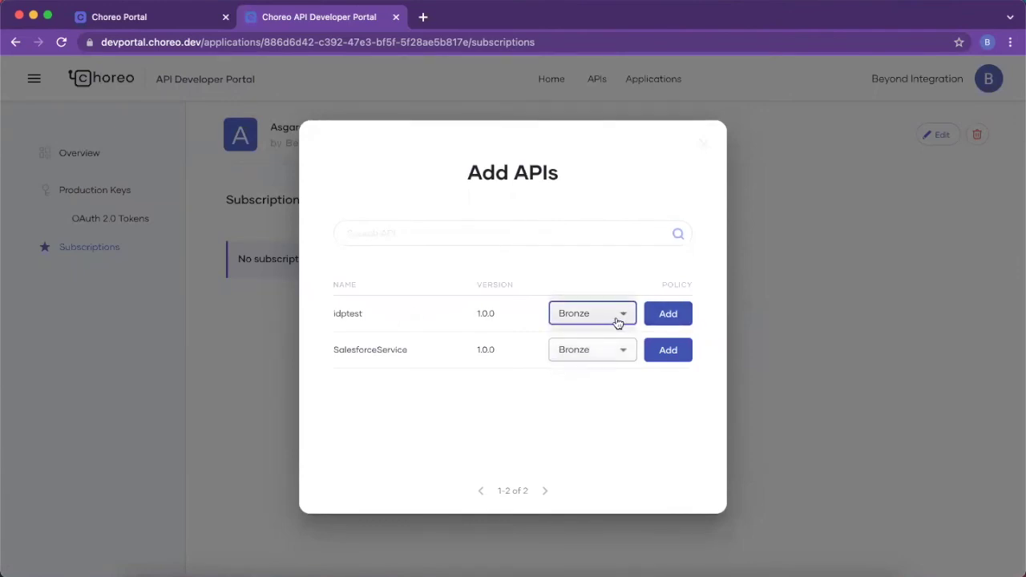
click(666, 319)
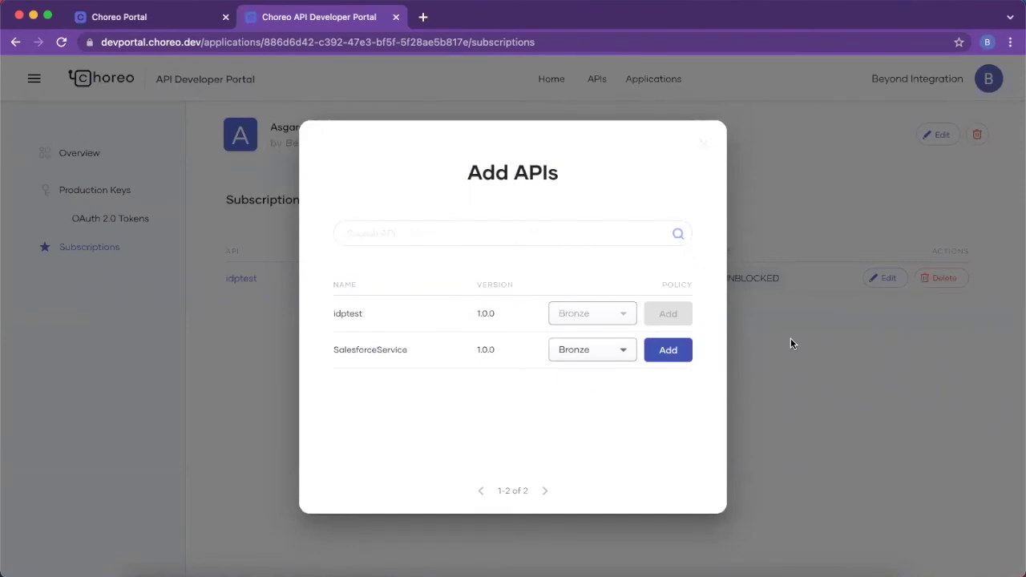
key(Escape)
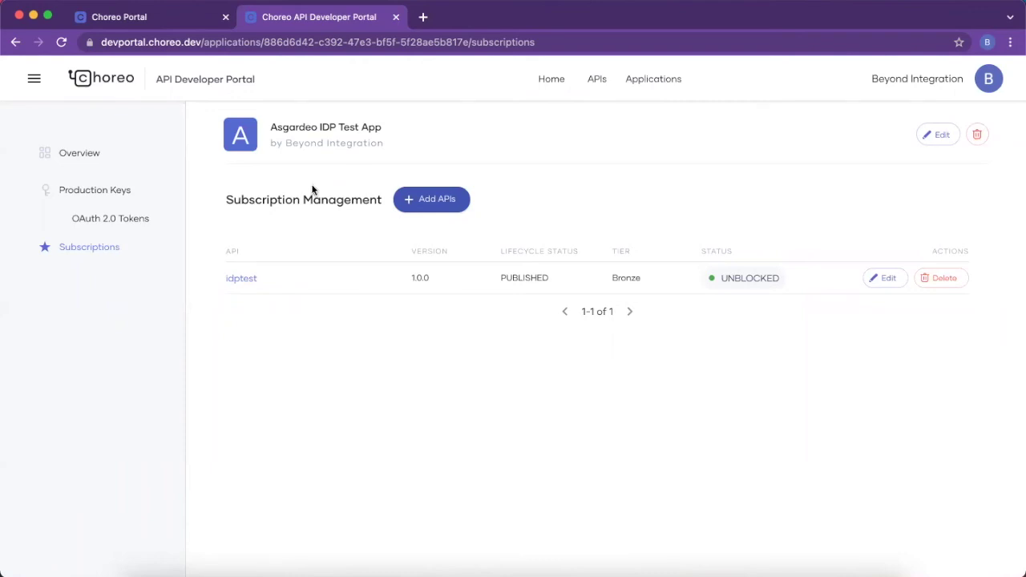
Step: Log out of the React sample and sign back in with the account e-mail and password
click(117, 227)
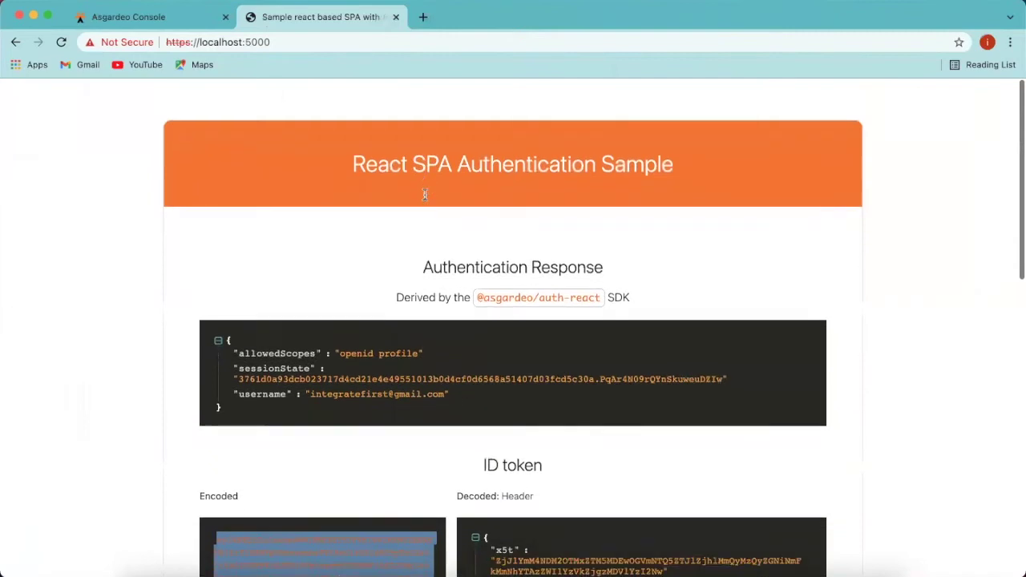
scroll(545, 393, down, 15)
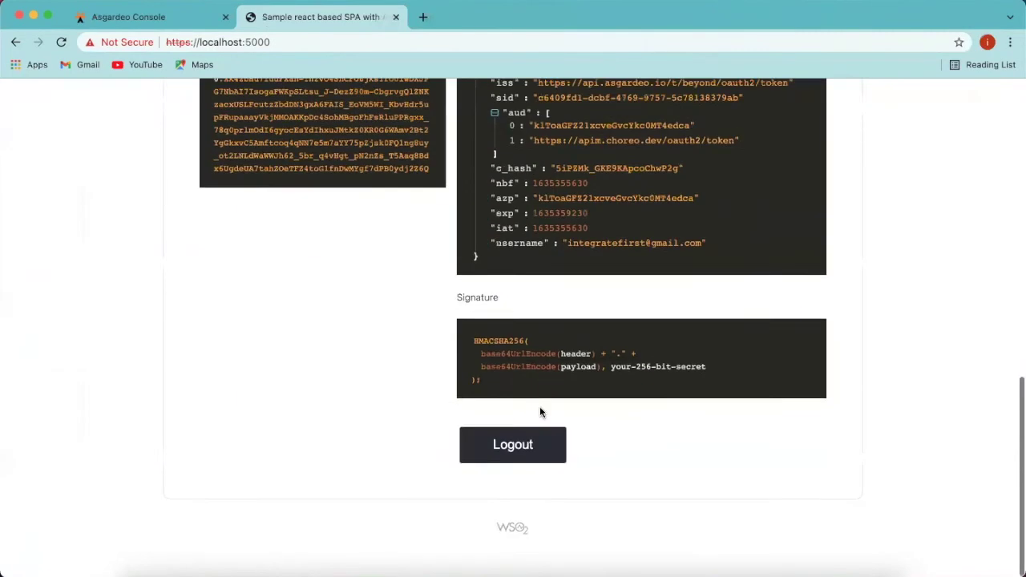
click(522, 463)
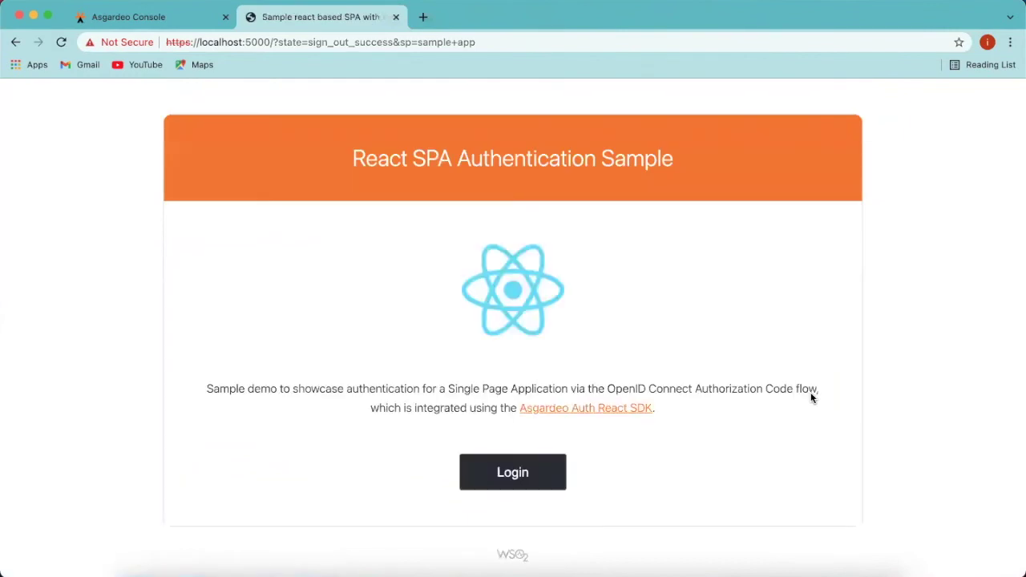
click(545, 481)
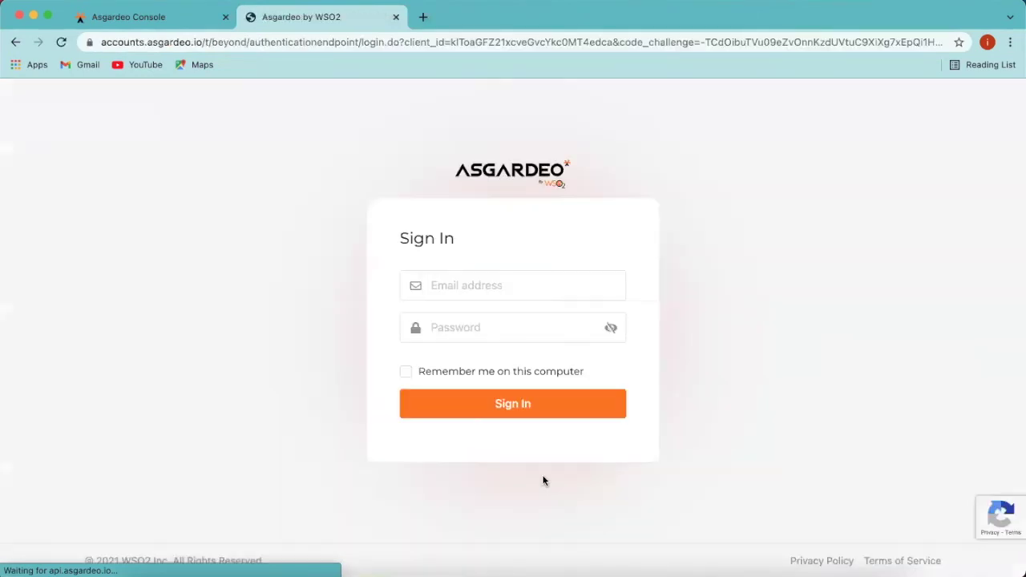
click(492, 290)
click(481, 318)
click(480, 323)
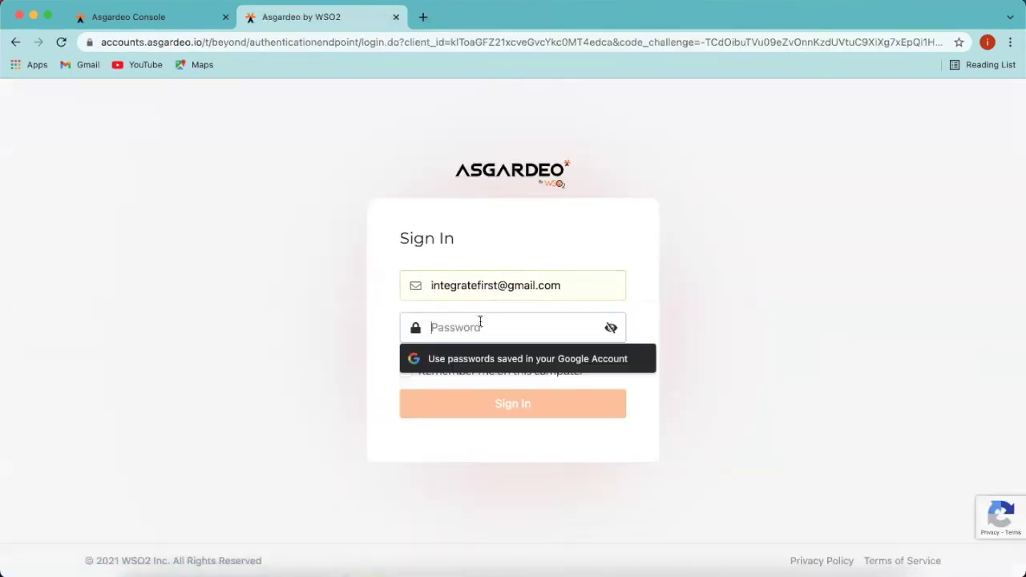
text(••••••••)
click(486, 401)
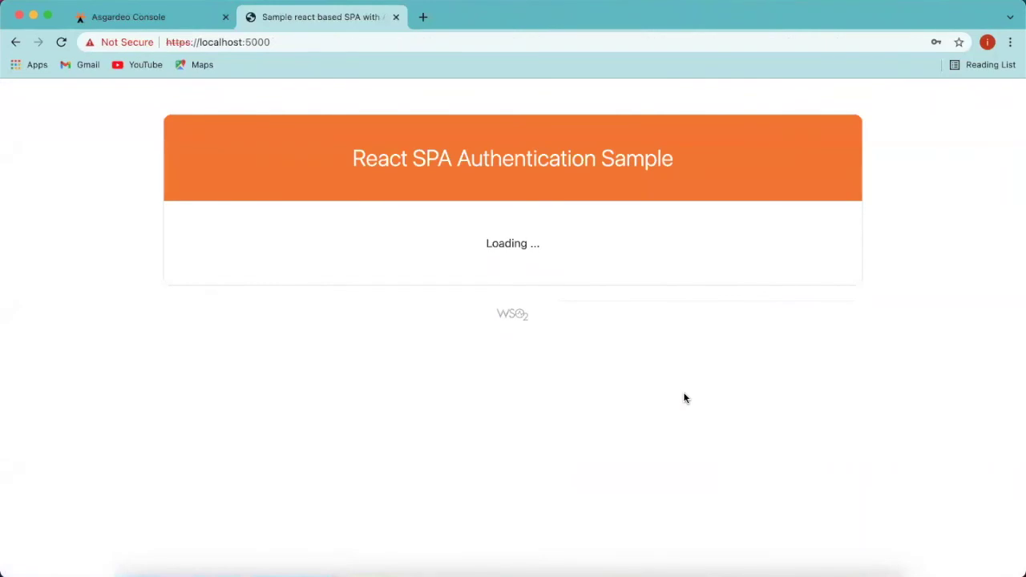
Step: Select and copy the newly issued encoded ID token
scroll(378, 483, down, 4)
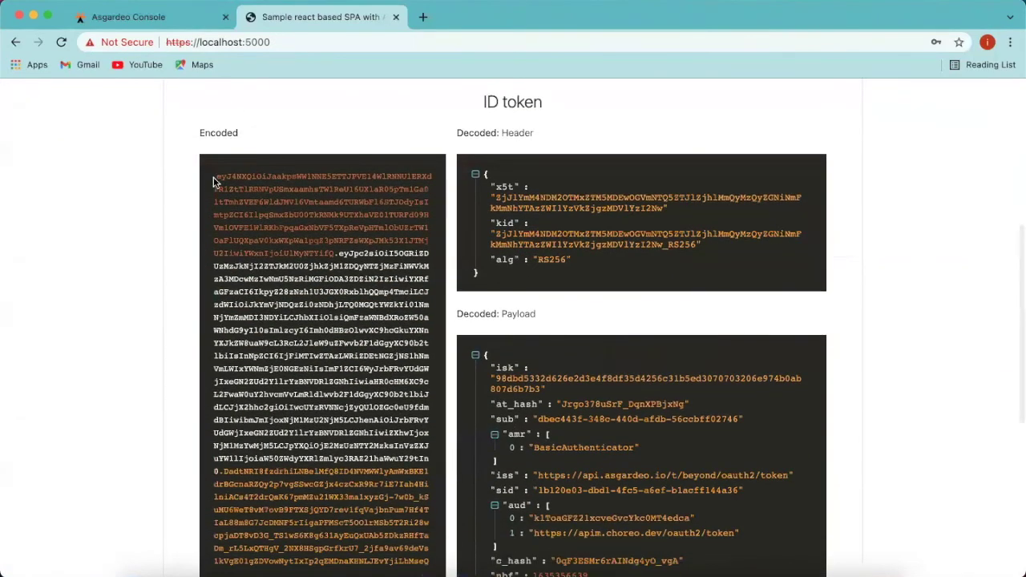
drag(215, 178, 435, 451)
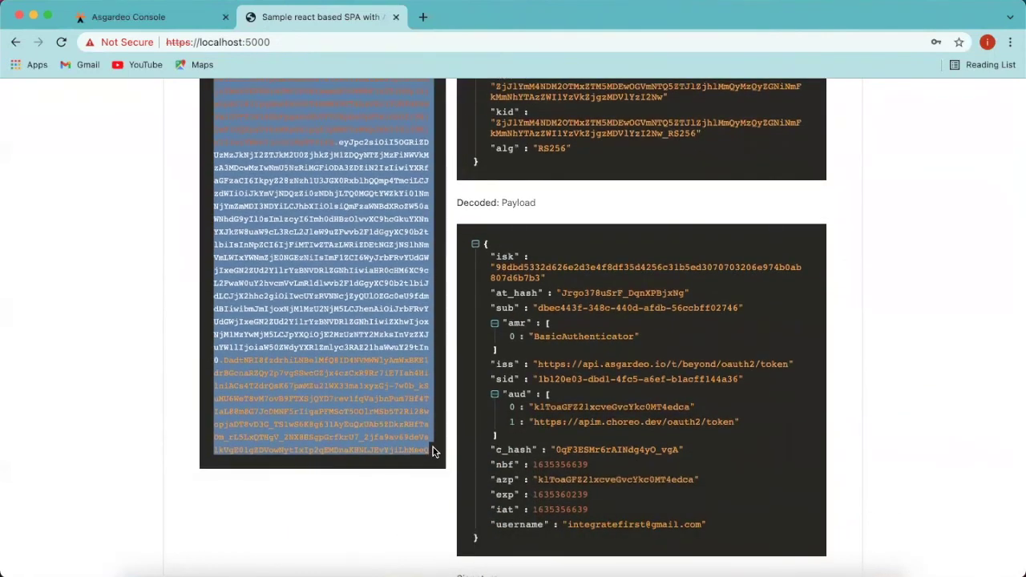
right_click(353, 367)
click(376, 394)
Step: Paste the Asgardeo token under User Keys, generate a Choreo test token and copy it
key(super+grave)
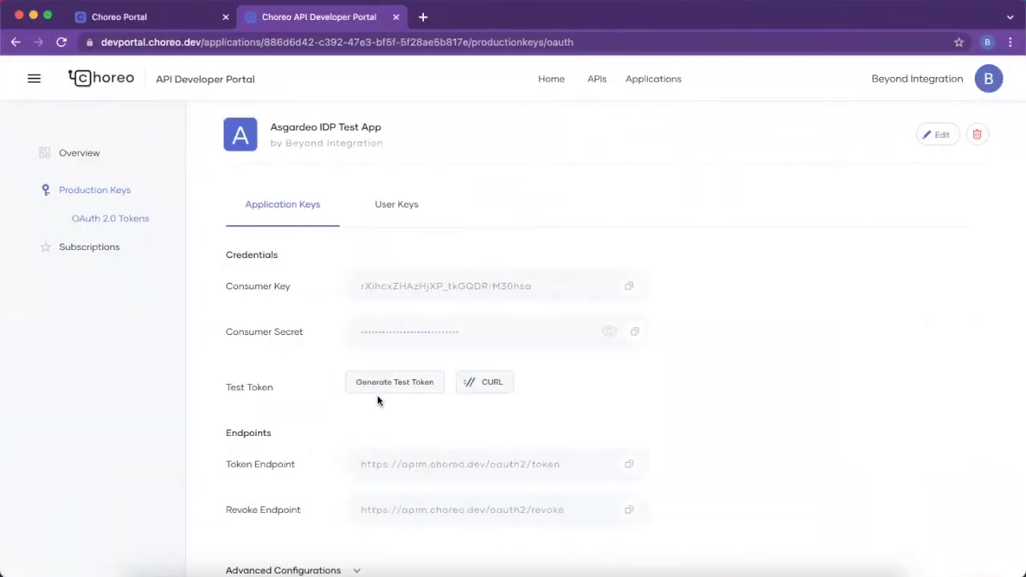
scroll(378, 433, down, 1)
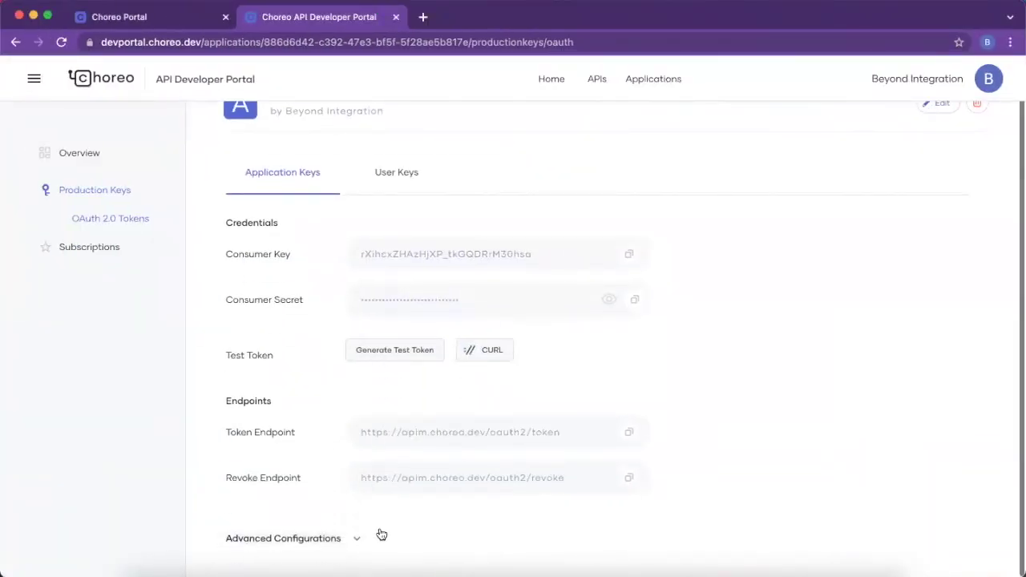
click(401, 189)
click(410, 509)
key(ctrl+v)
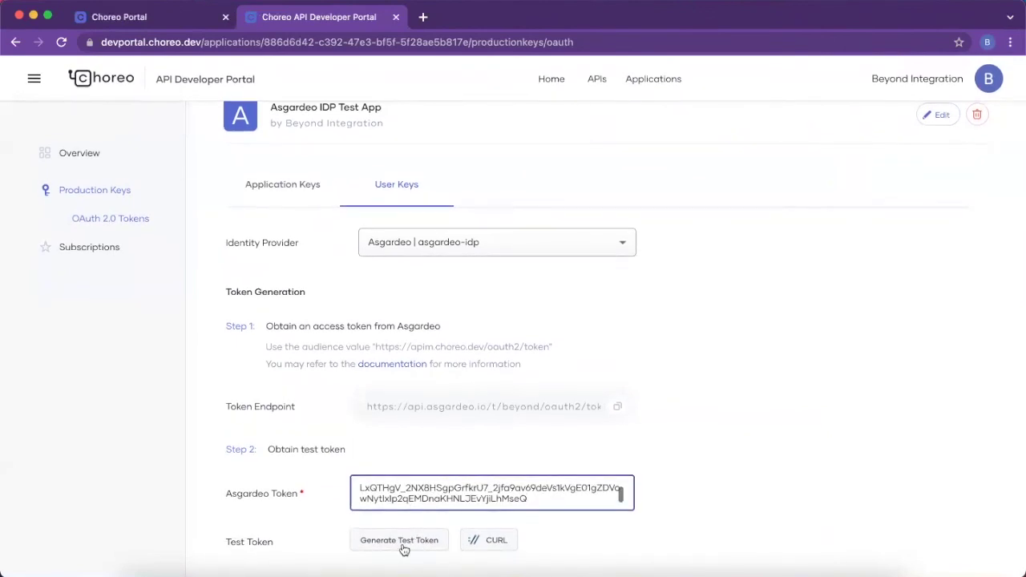
click(401, 545)
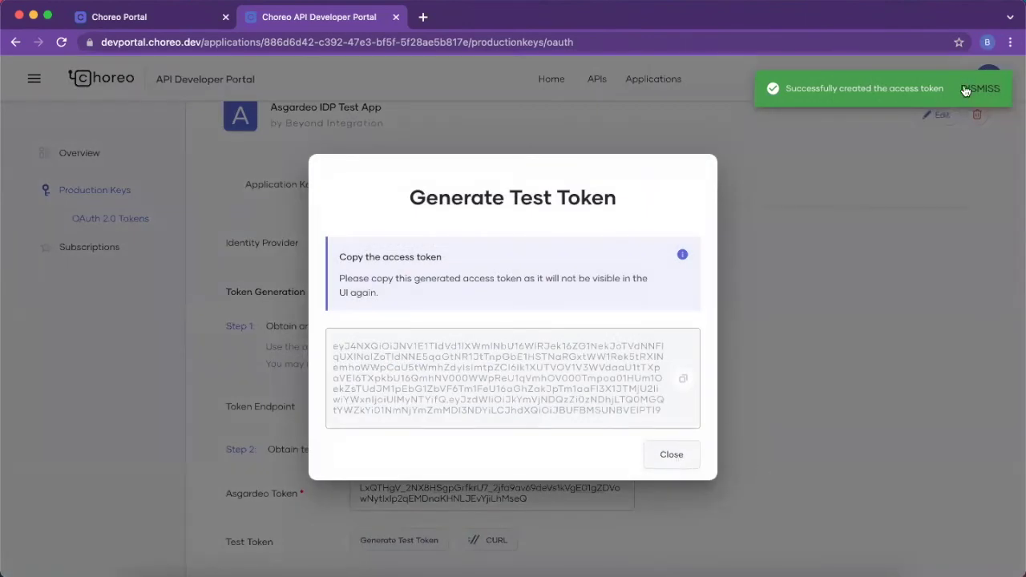
click(966, 91)
click(682, 383)
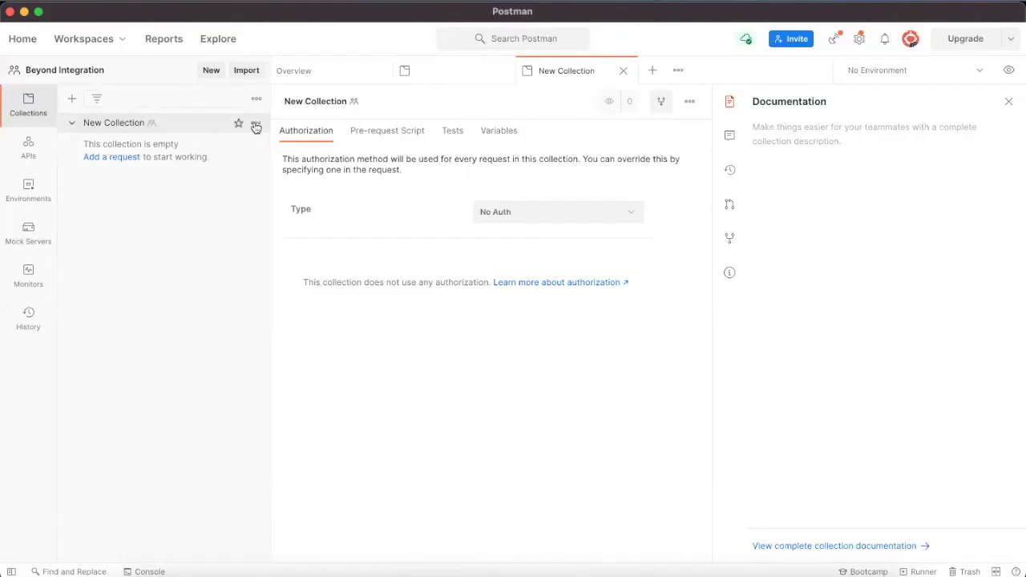
click(256, 123)
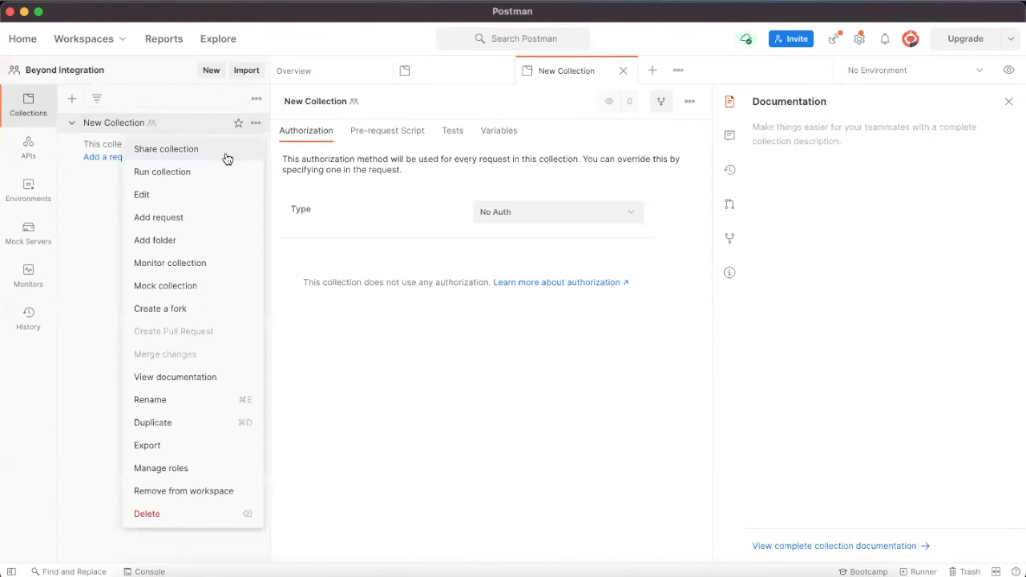
Step: Add a new request to New Collection and set its authorization type to Bearer Token
click(210, 220)
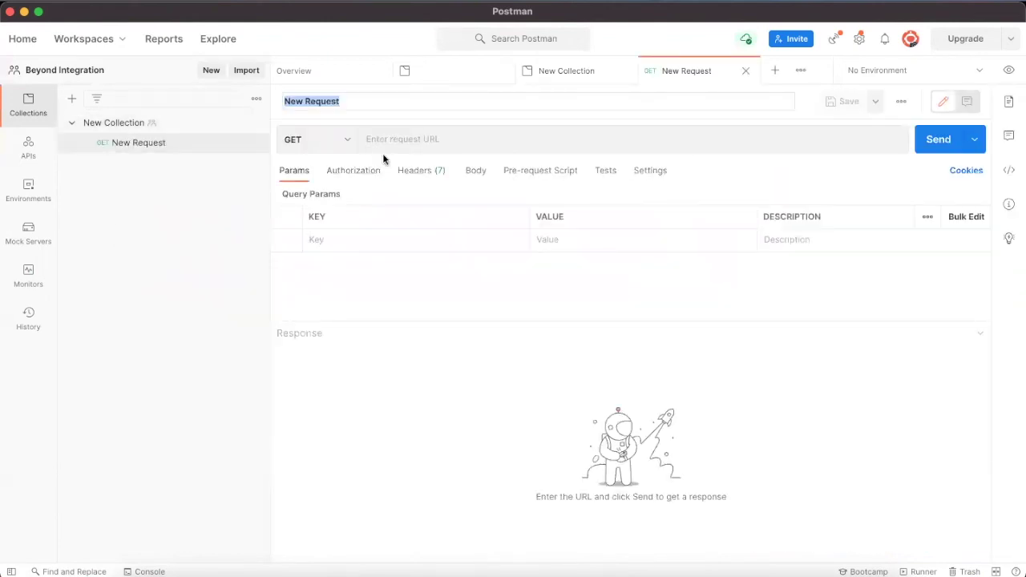
click(396, 141)
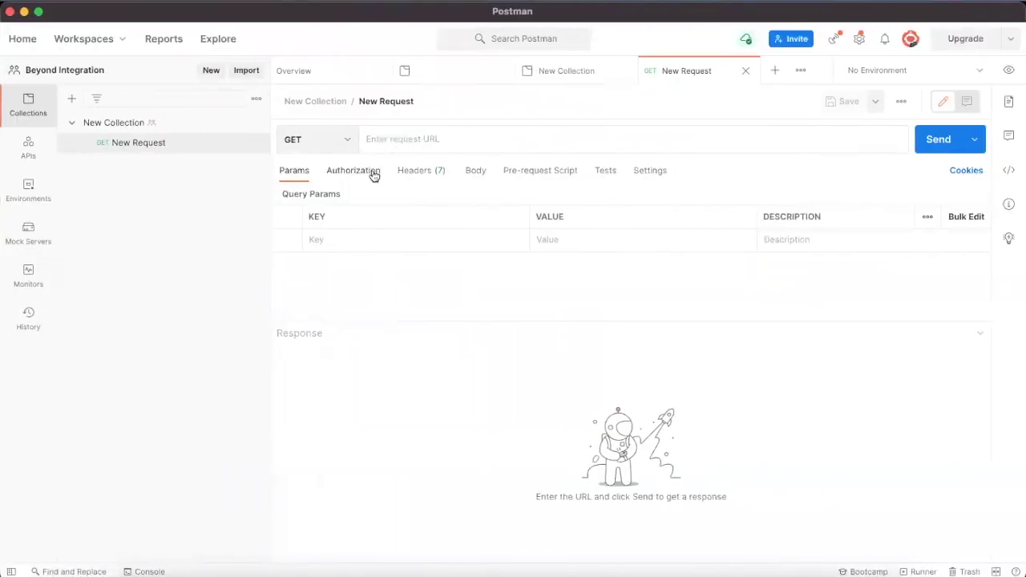
click(371, 172)
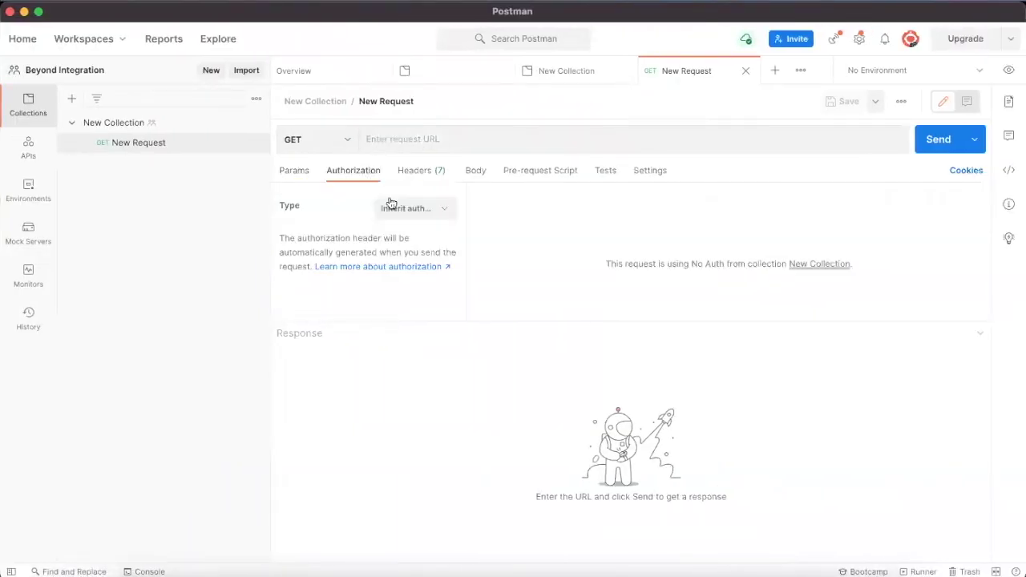
click(397, 208)
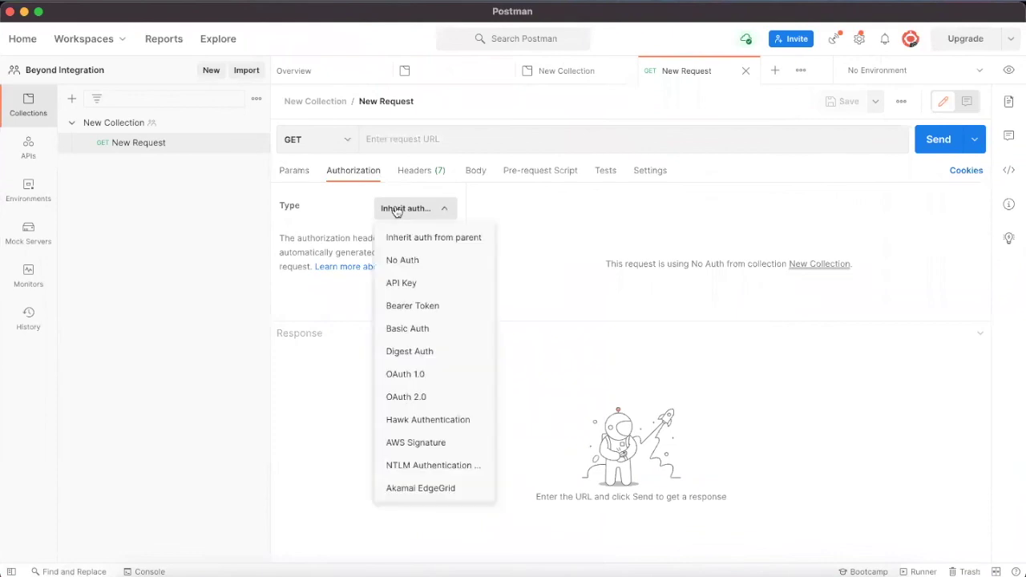
click(425, 307)
Step: Replace the Bearer token with the pasted Choreo test token and close the browser token dialog
double_click(739, 211)
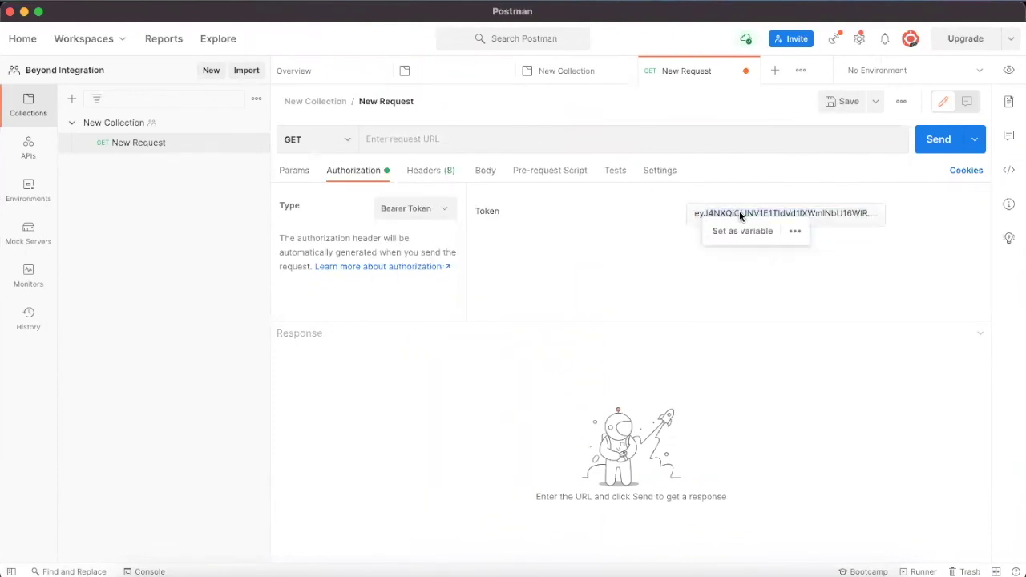
click(708, 208)
key(BackSpace)
key(ctrl+v)
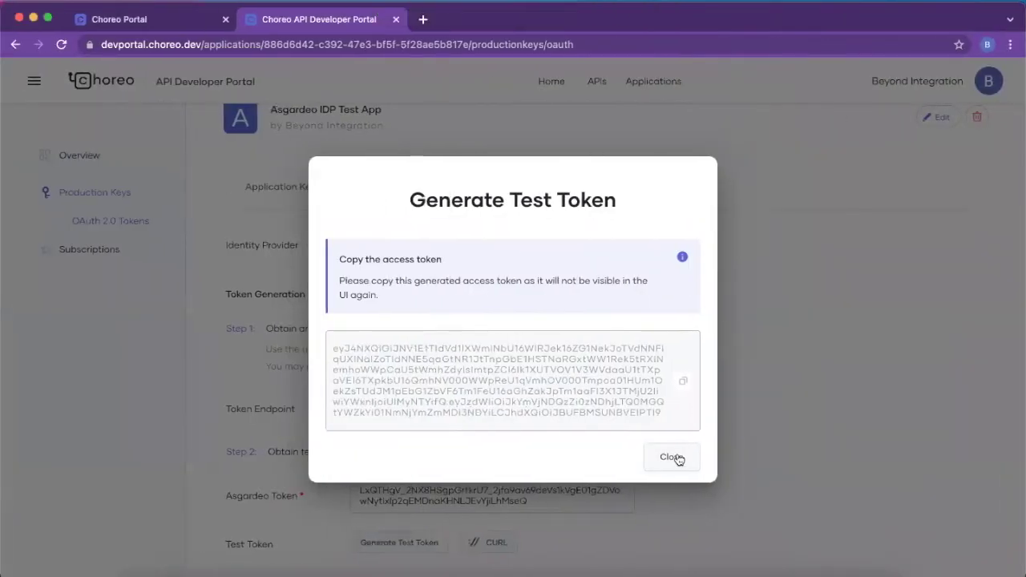
click(673, 520)
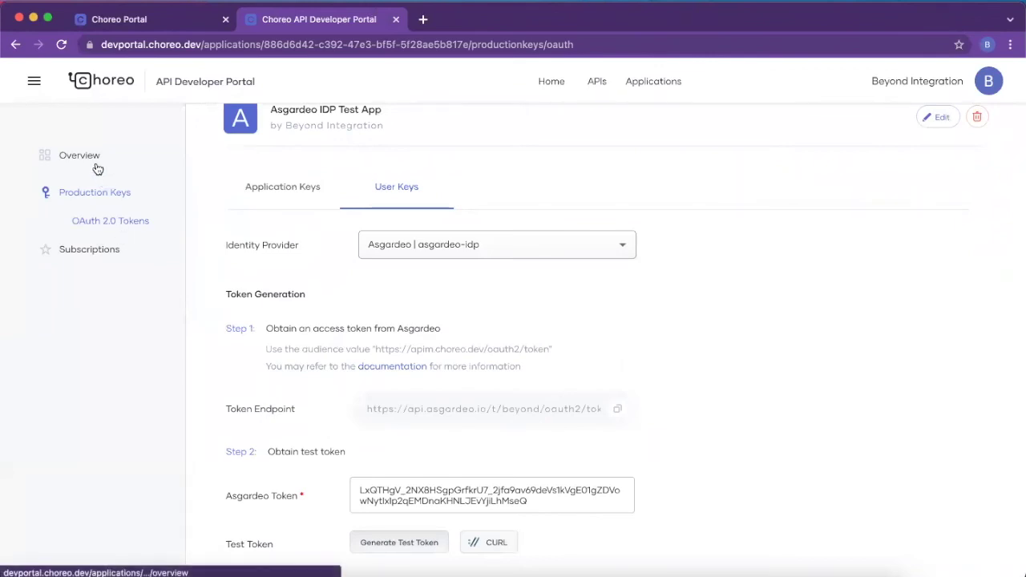
click(151, 22)
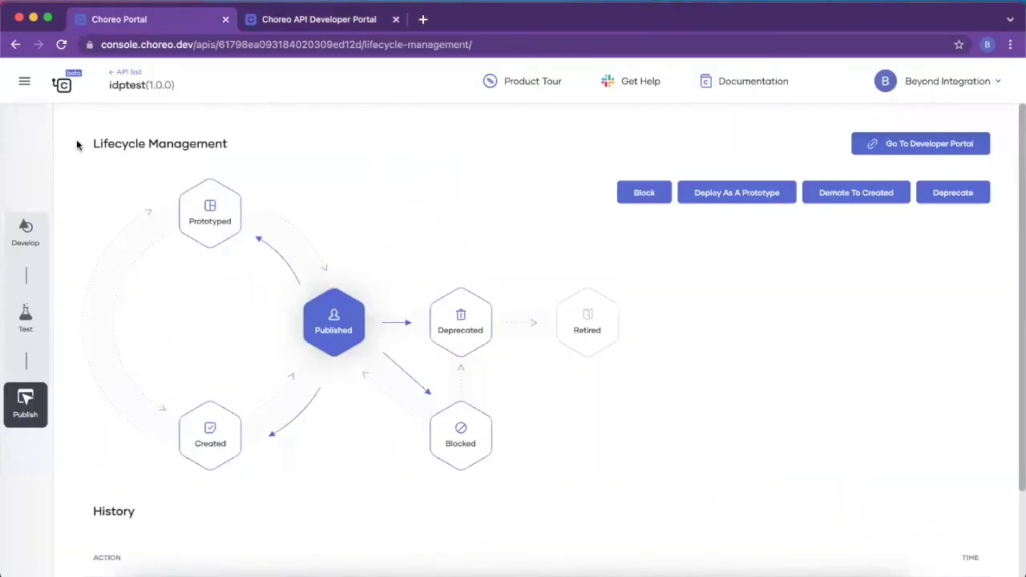
click(25, 316)
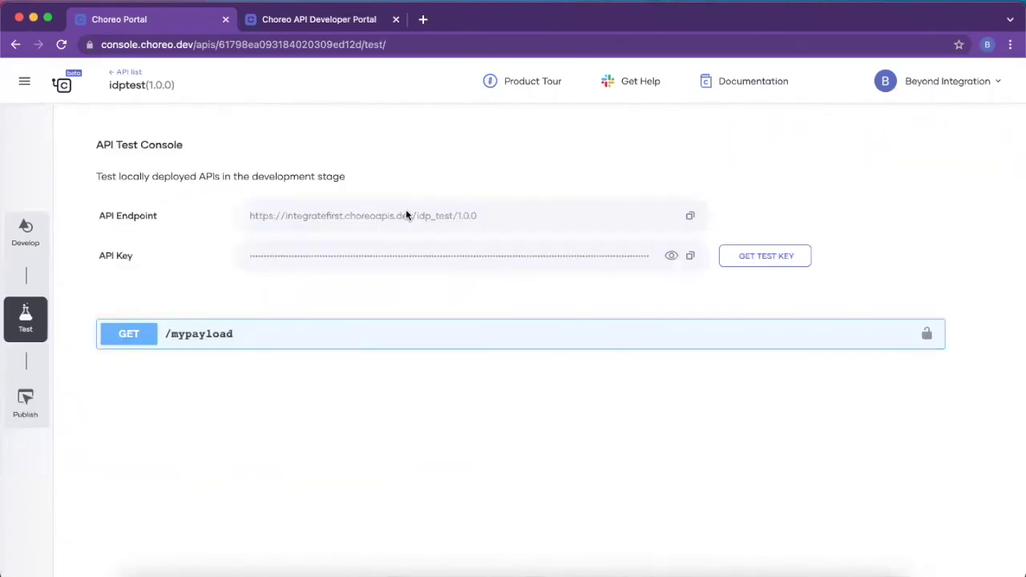
triple_click(405, 214)
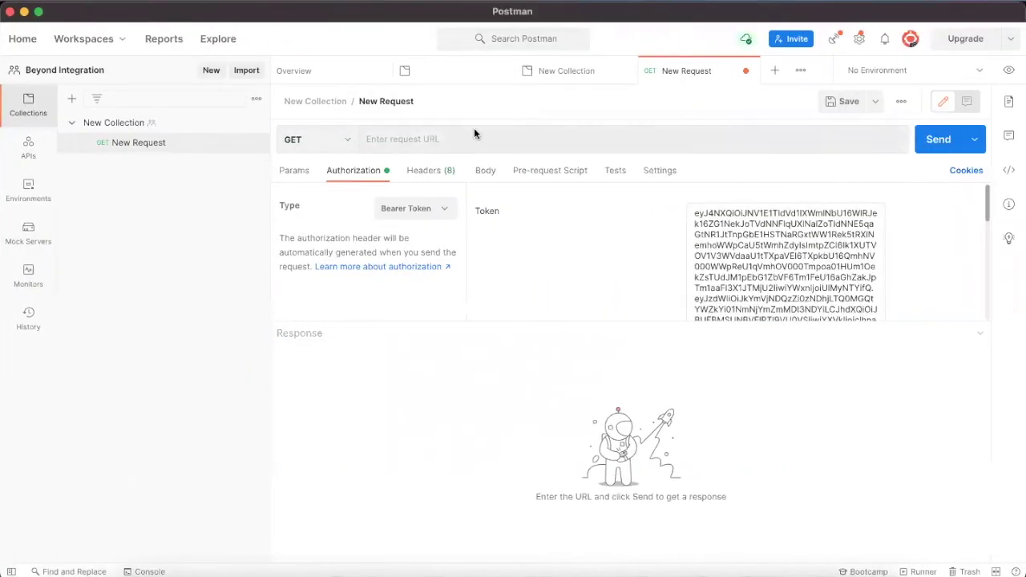
click(473, 133)
key(super+v)
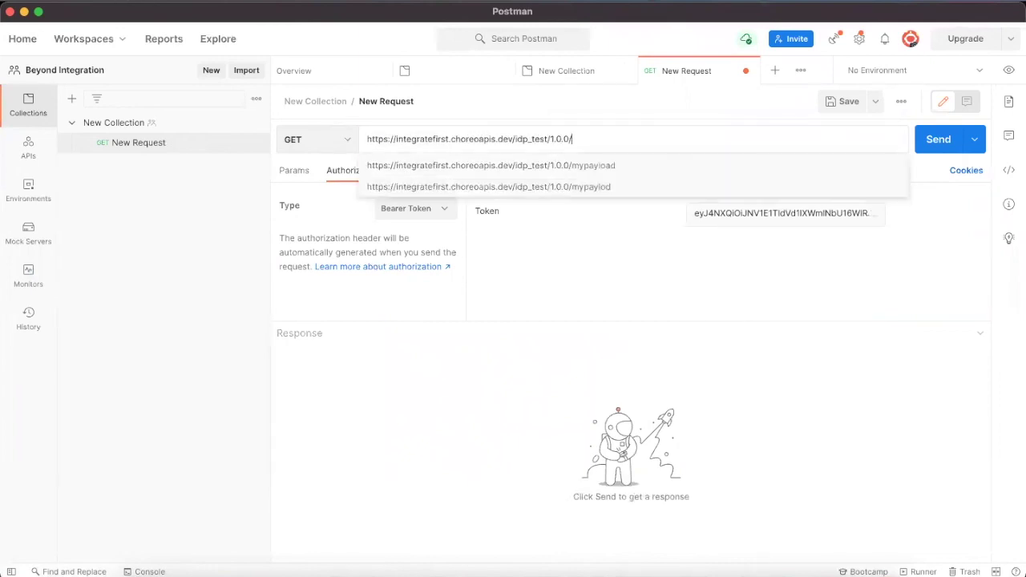
Step: Send the GET request to the /mypayload resource, getting 200 OK
click(524, 166)
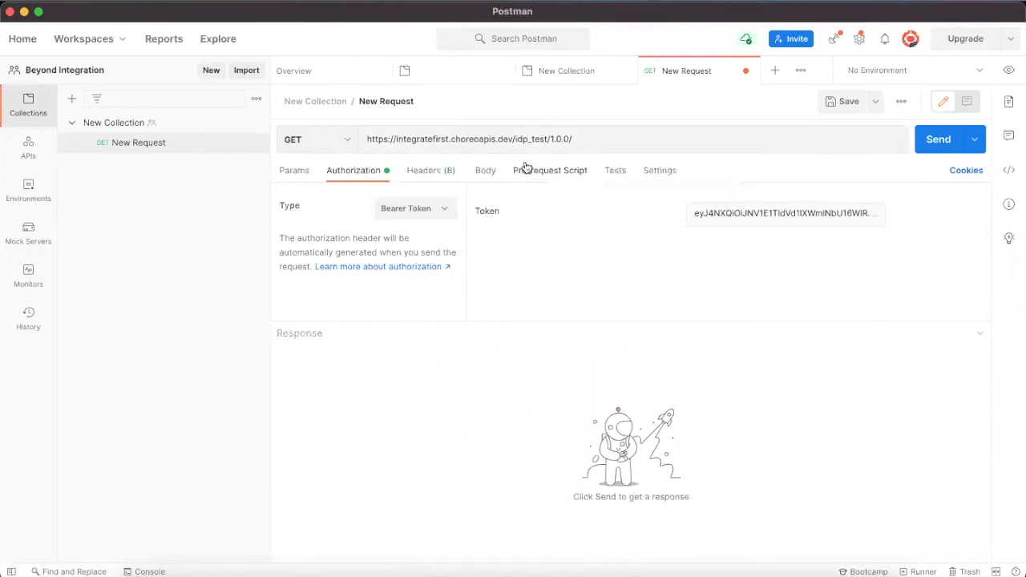
click(934, 141)
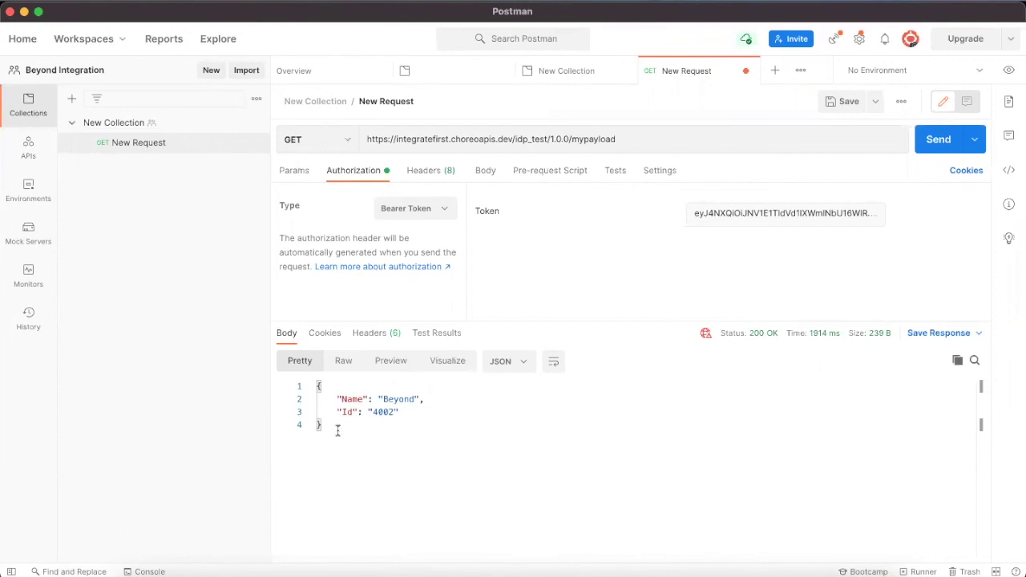
click(737, 218)
key(ctrl+a)
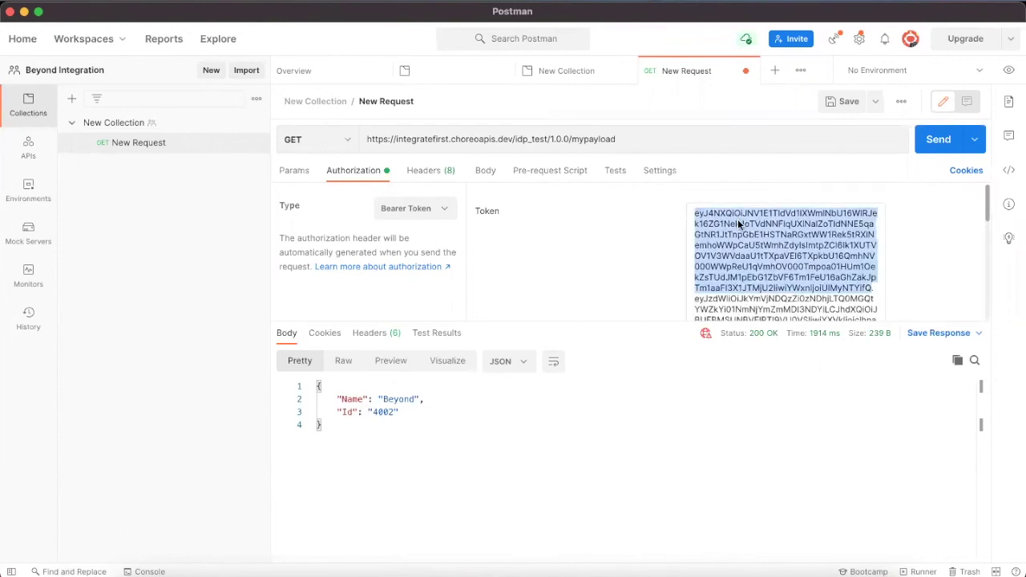
Step: Replace the bearer token with 23123 and resend, getting 401 Invalid Credentials (900901)
double_click(804, 212)
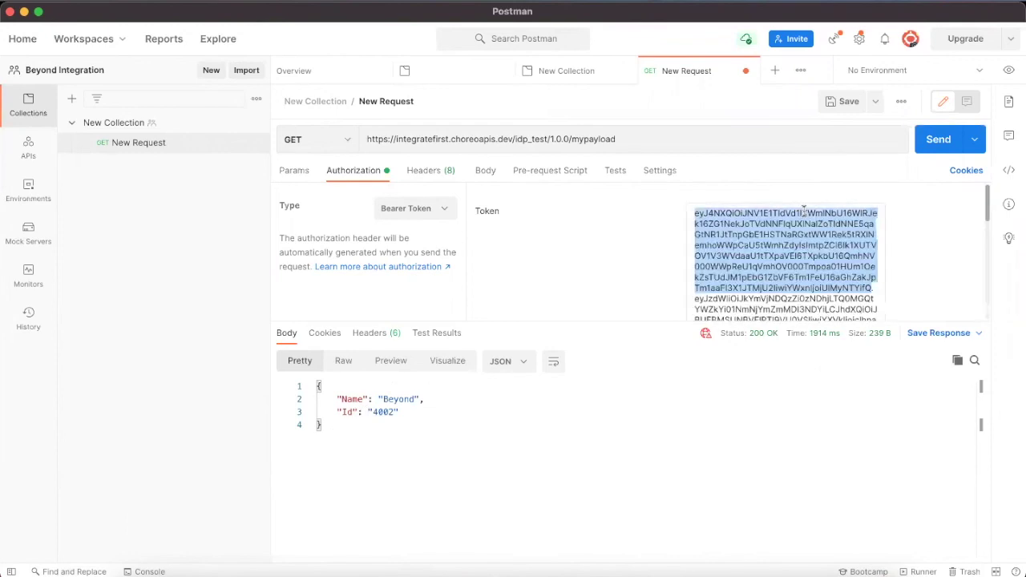
key(BackSpace)
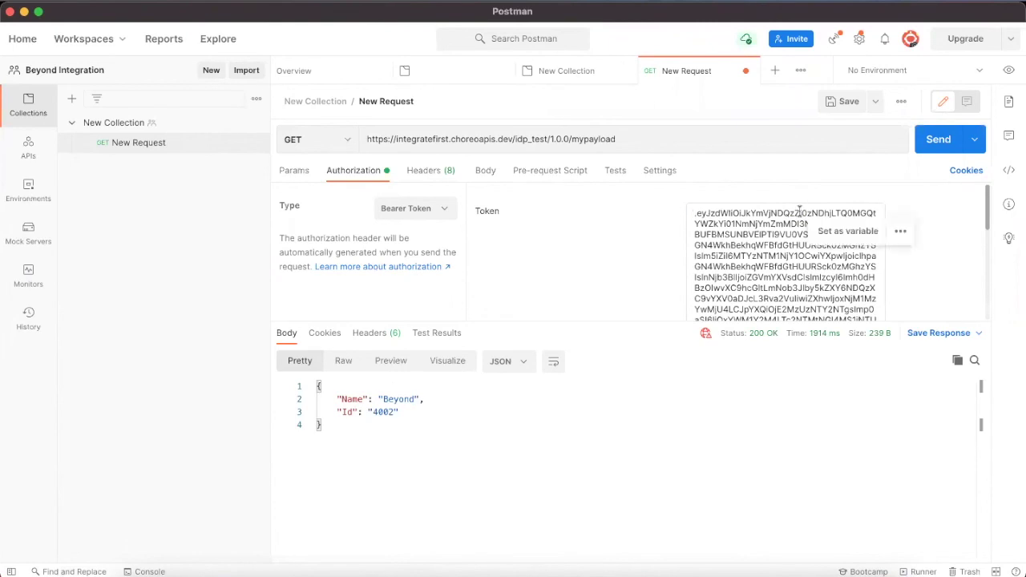
key(ctrl+a)
key(BackSpace)
text(23123)
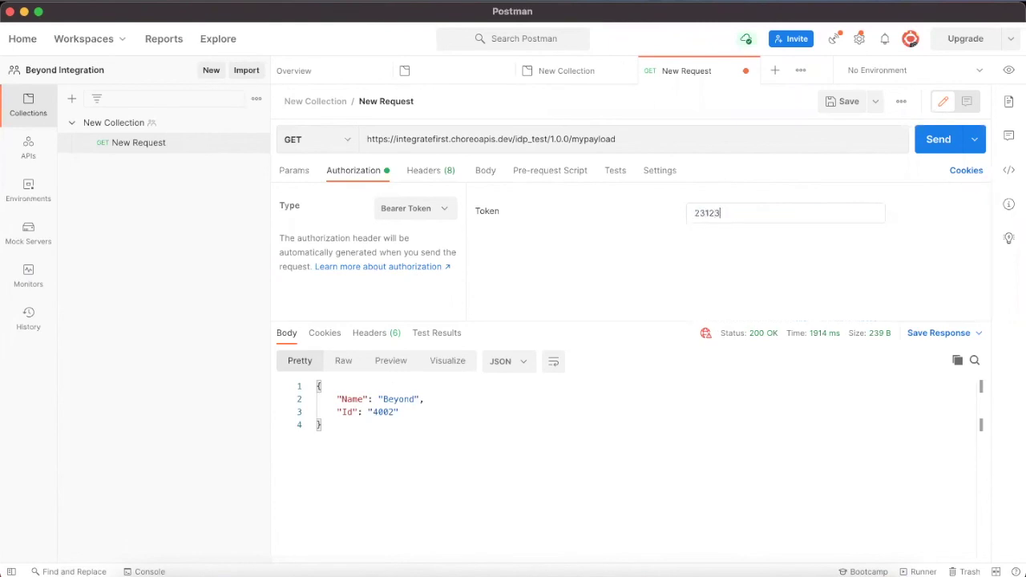
click(934, 141)
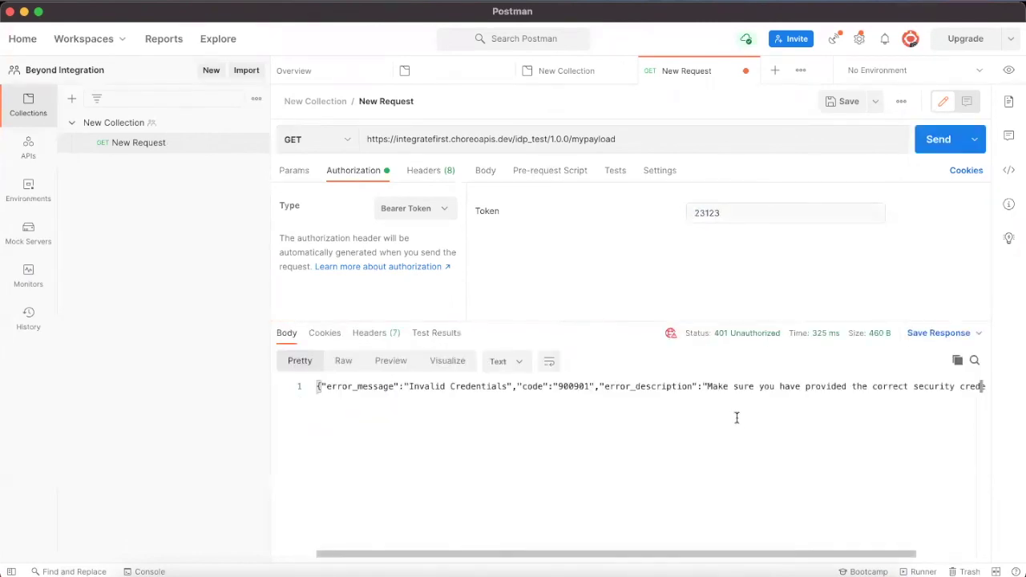
drag(736, 415, 736, 416)
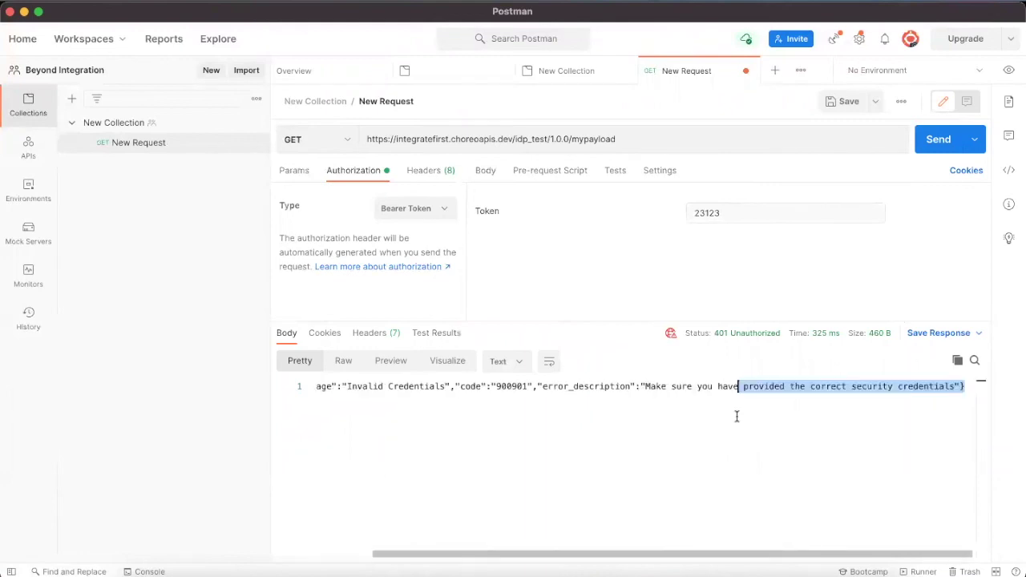
key(ctrl+Left)
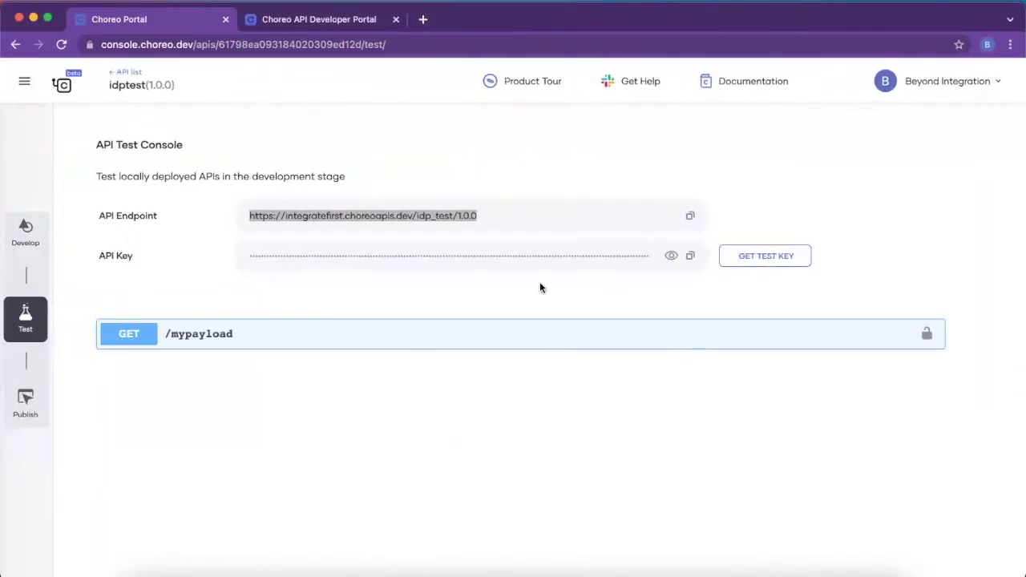
Step: Copy the token-exchange cURL command from the Asgardeo IDP Test App's Test Token section
click(273, 19)
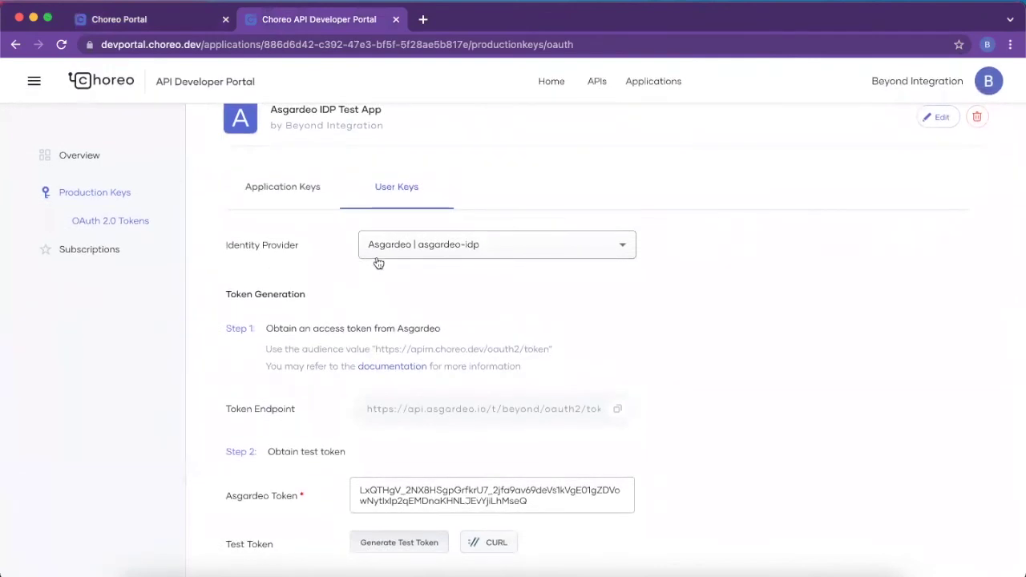
scroll(376, 475, down, 1)
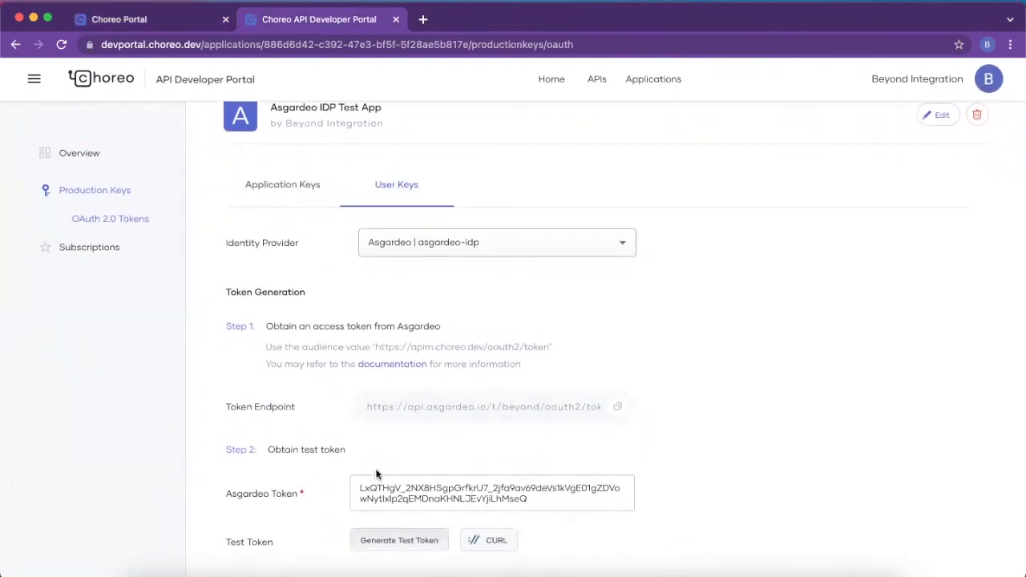
click(483, 544)
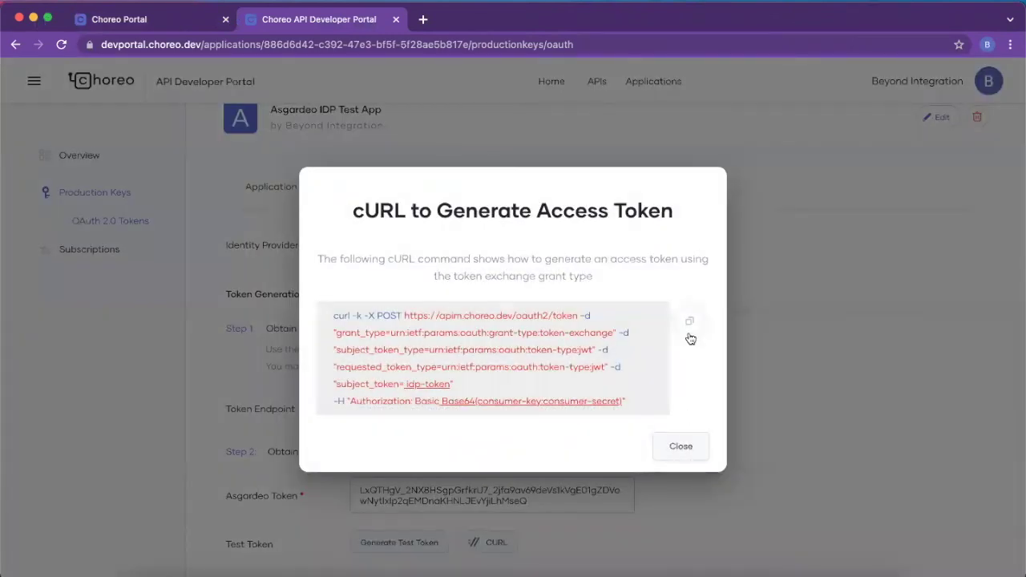
click(689, 329)
click(445, 571)
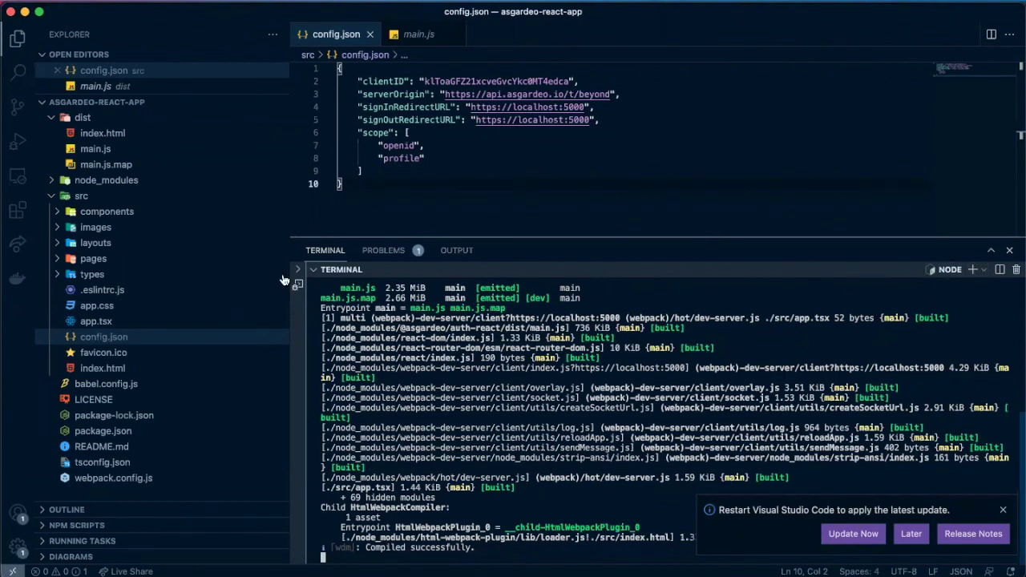
Step: Run the token-exchange curl in a new VS Code terminal and copy the returned access_token
click(972, 269)
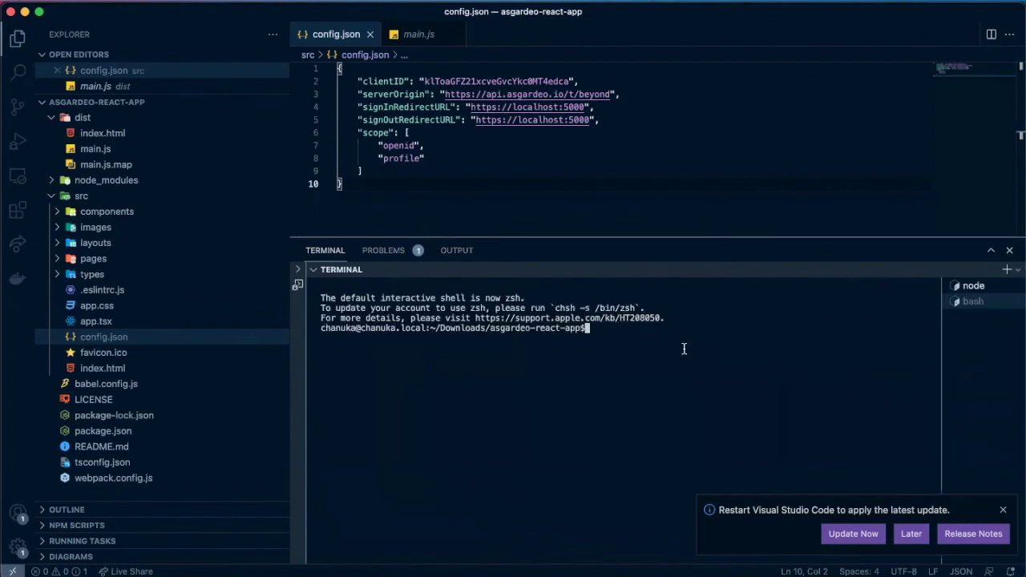
key(super+v)
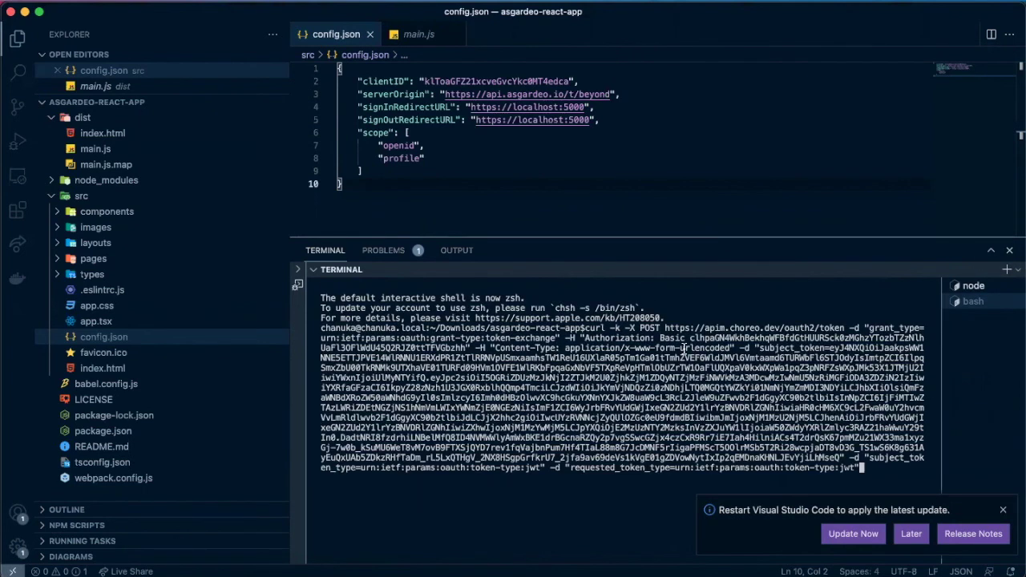
key(Return)
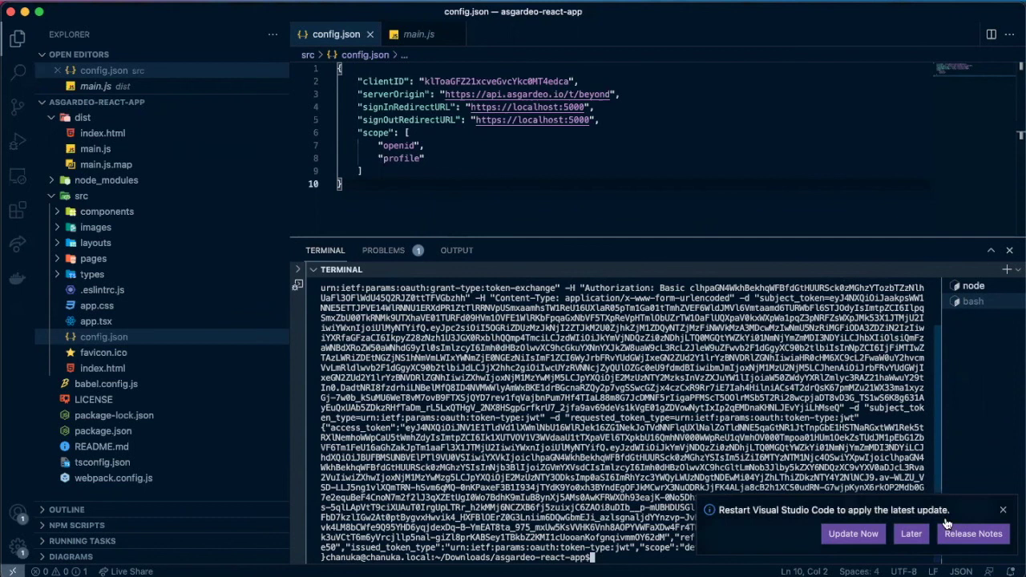
click(1002, 510)
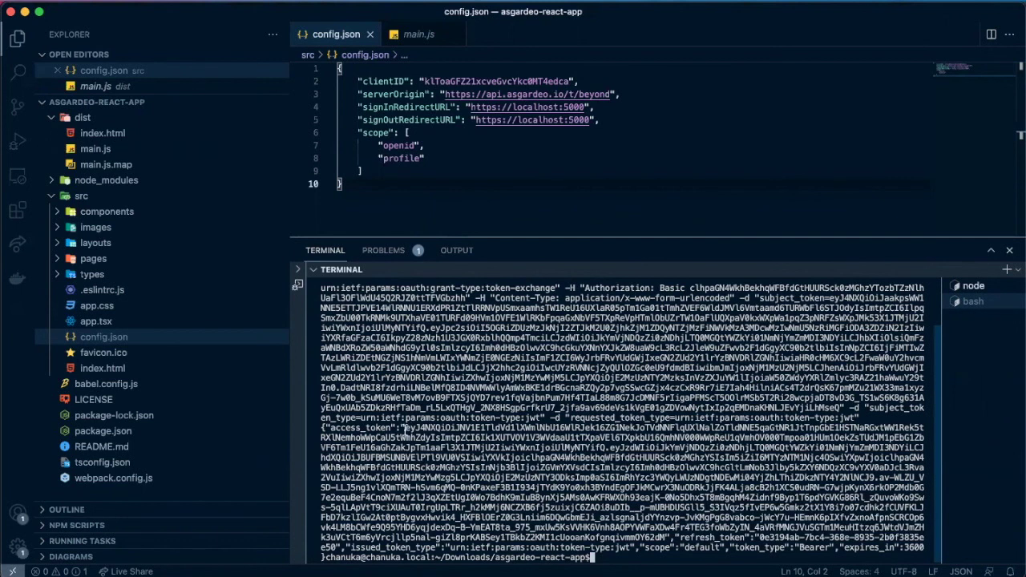
drag(404, 429, 663, 527)
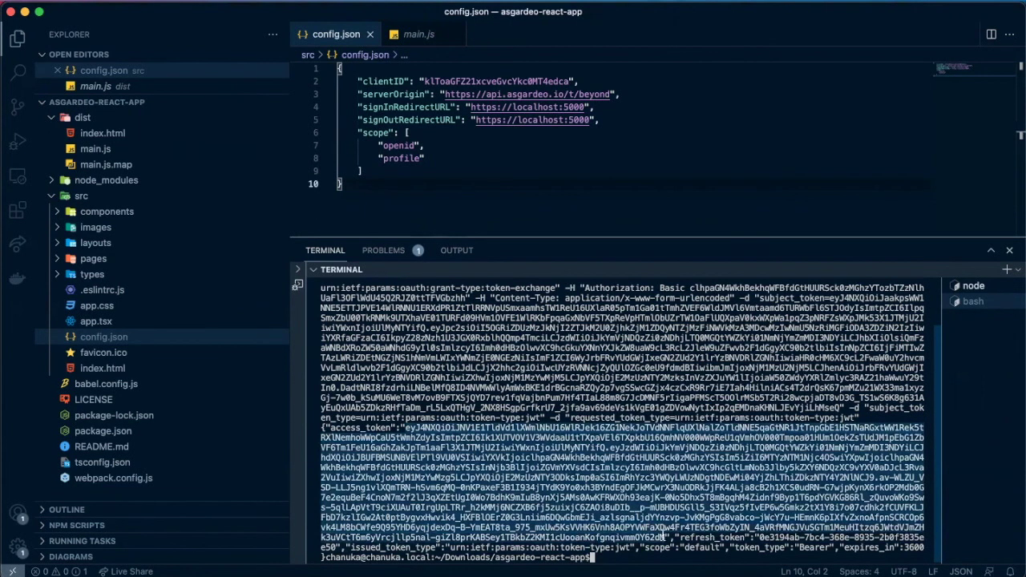
right_click(646, 472)
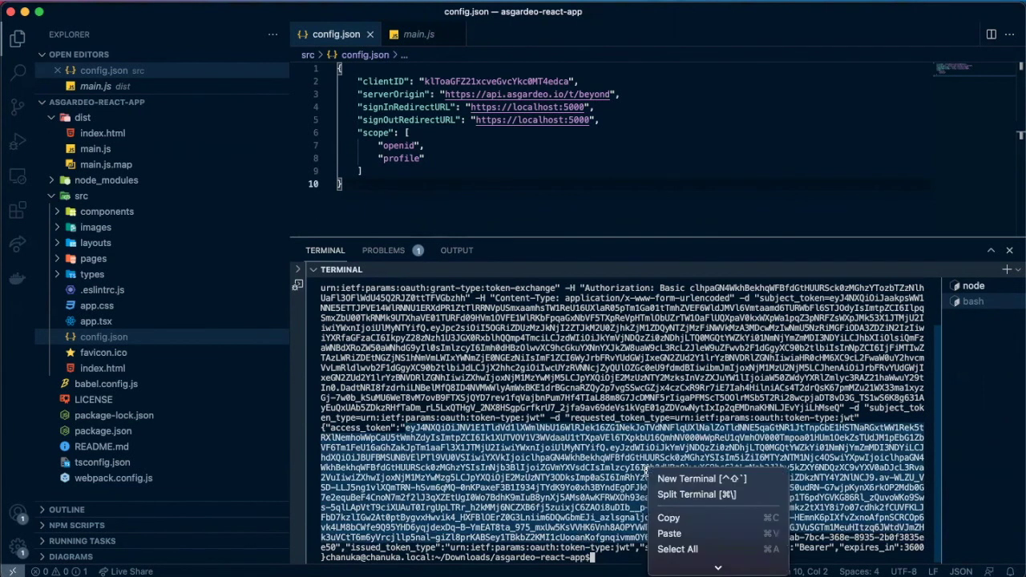
click(668, 518)
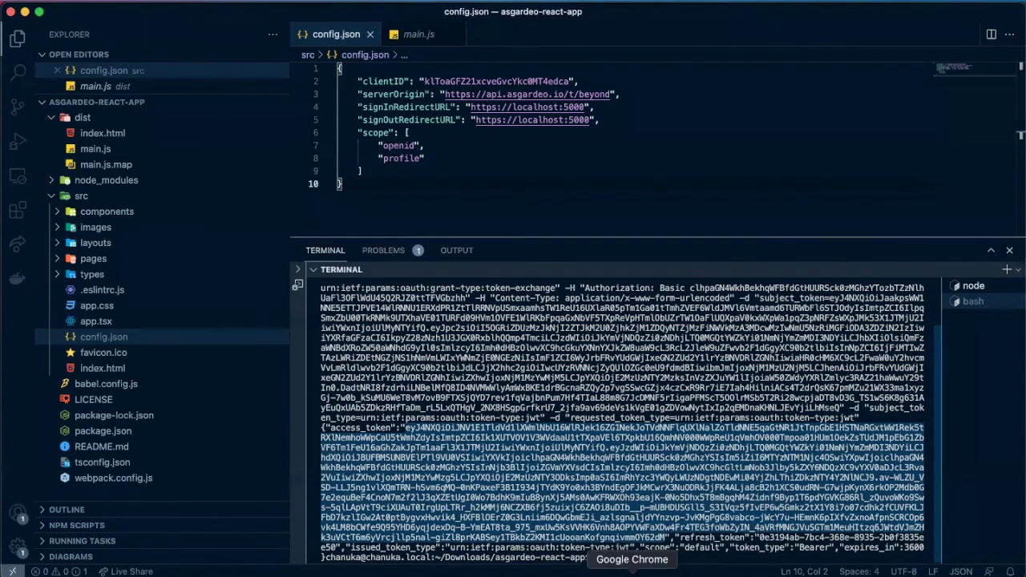
key(ctrl+Right)
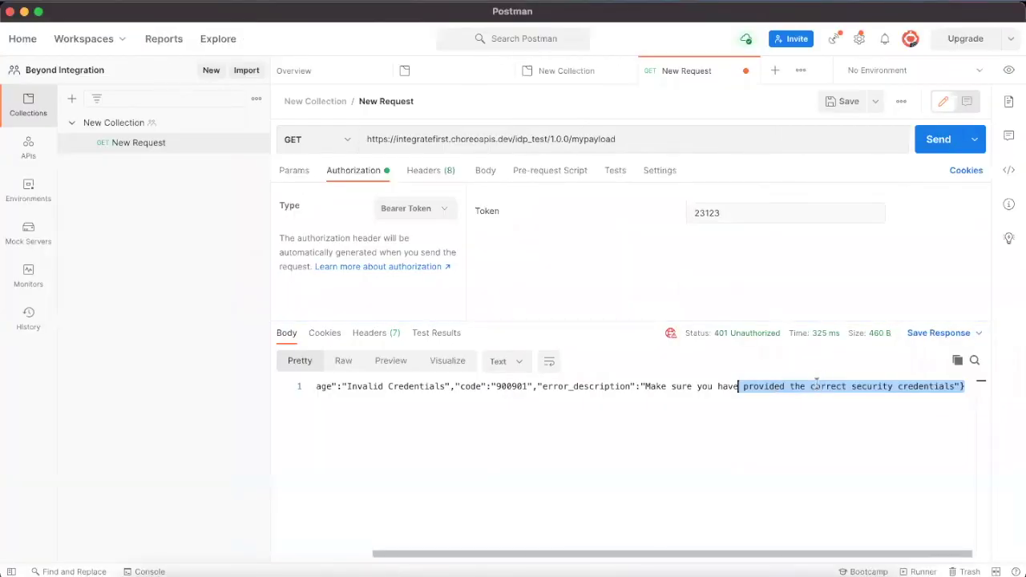
Step: Paste the exchanged access token as the Bearer token and resend, getting 200 OK with Id 4002
double_click(793, 218)
key(BackSpace)
key(super+v)
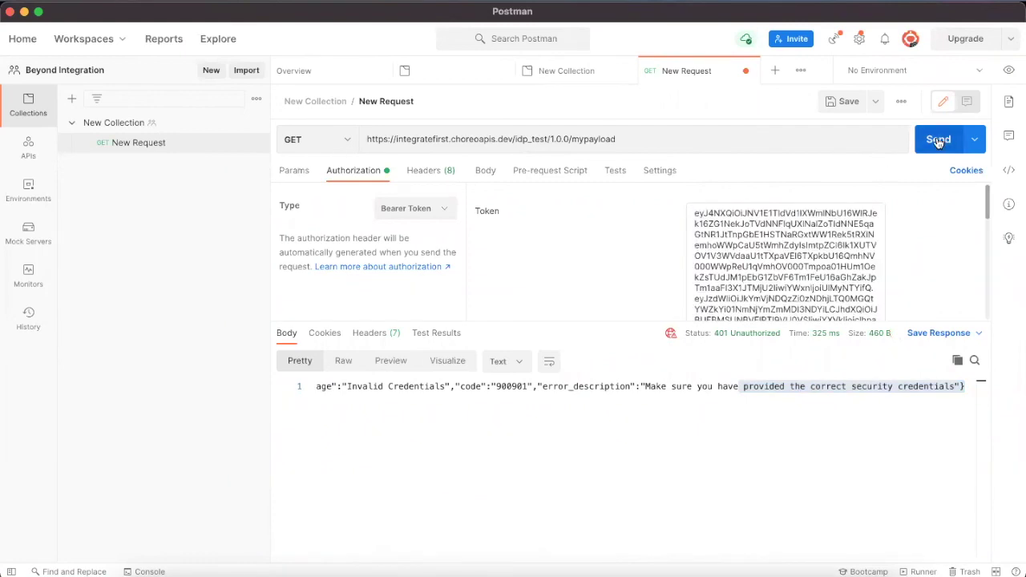
click(937, 140)
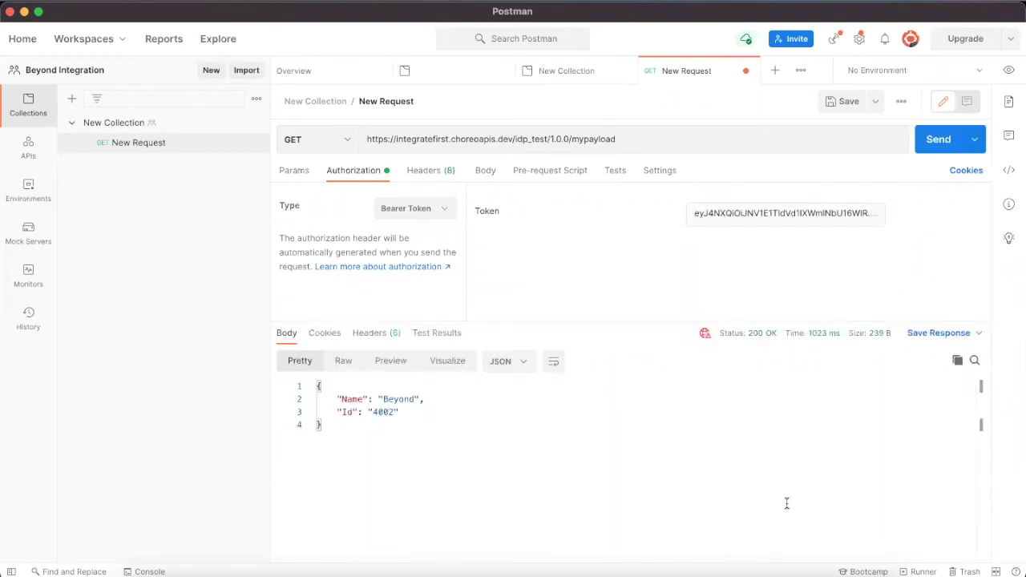
drag(383, 439, 294, 377)
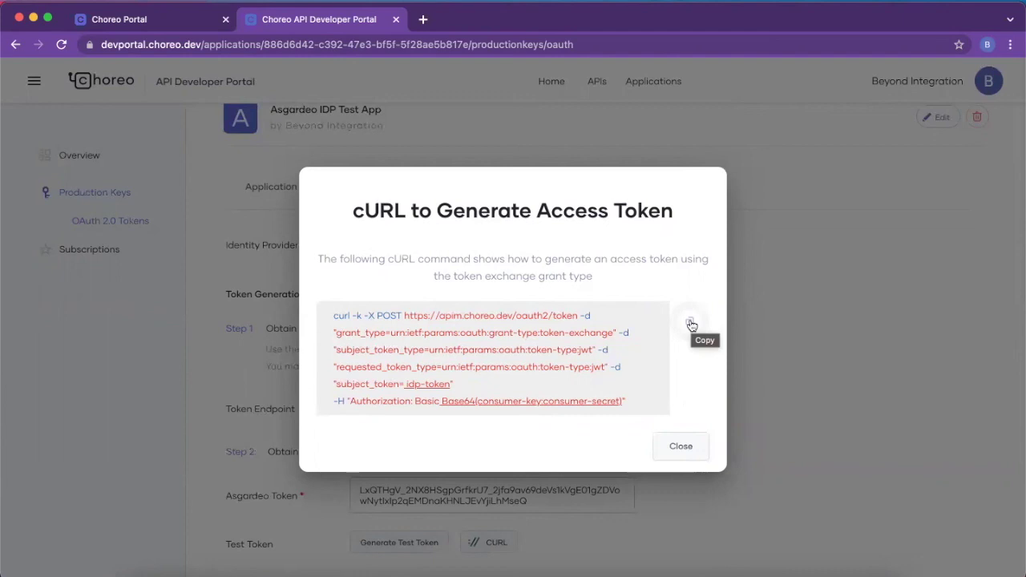
Step: Copy the cURL command again, close its dialog, and return to the idptest API Test Console
click(691, 324)
click(679, 450)
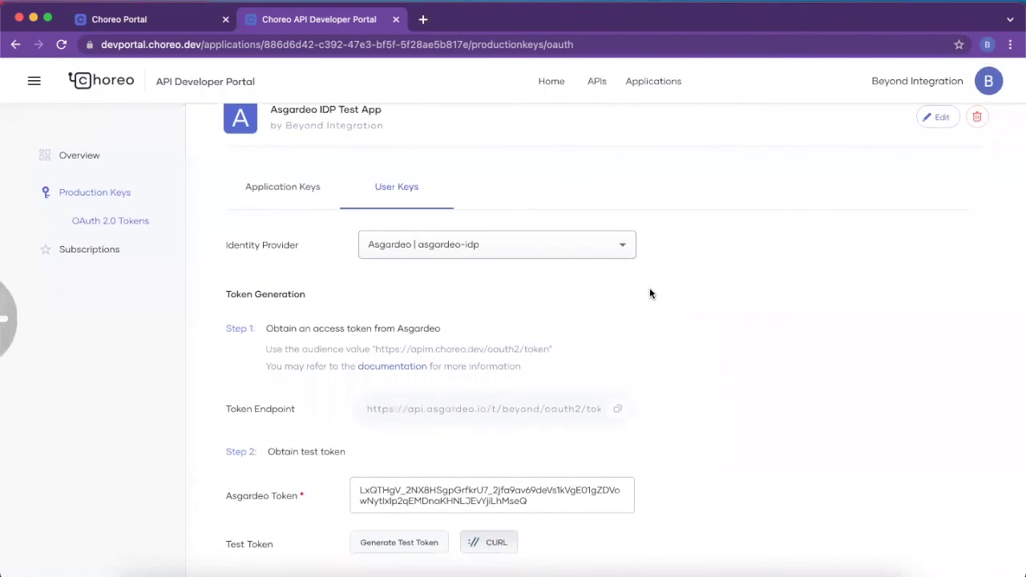
click(199, 26)
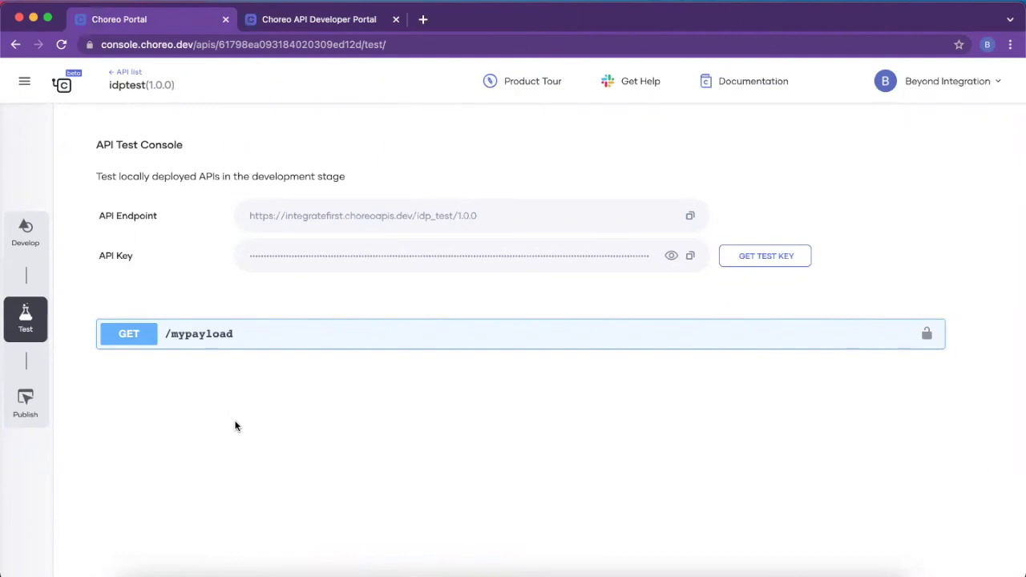
Step: Open the organization's API Management settings and view the asgardeo-idp provider details
click(943, 84)
click(846, 192)
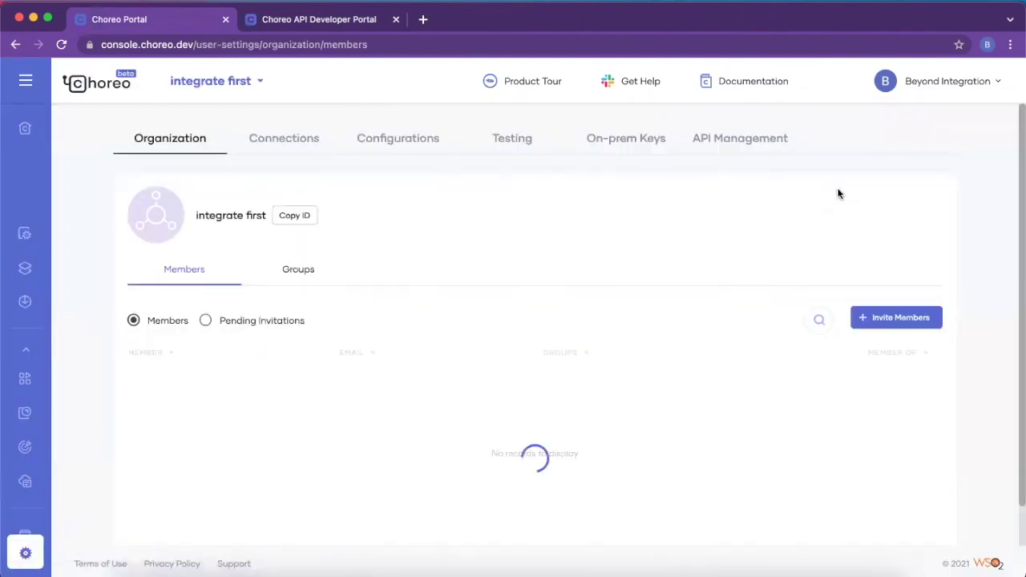
click(733, 139)
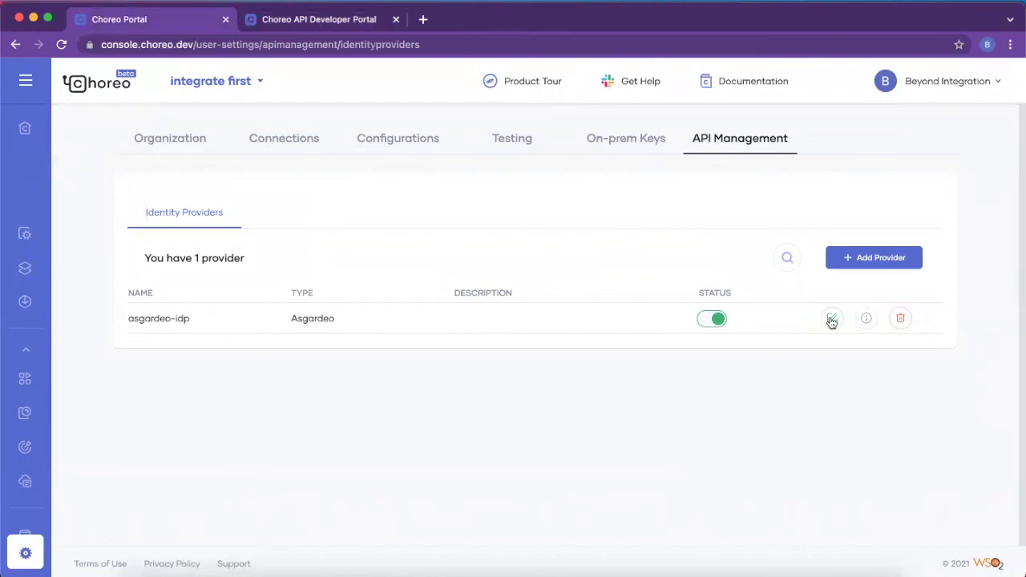
click(867, 319)
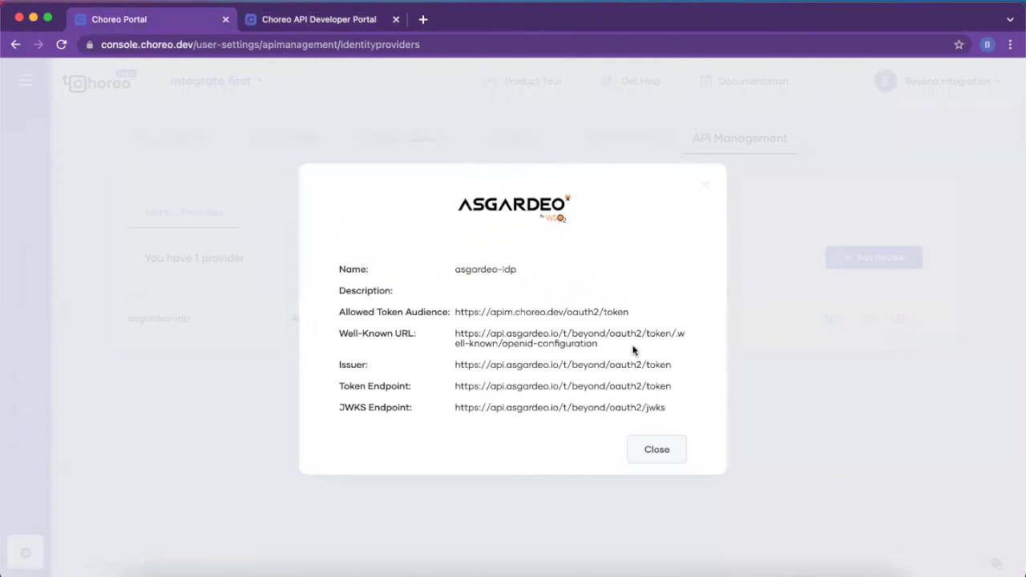
click(706, 191)
Step: Review asgardeo-idp's edit form URLs and cancel without saving changes
click(833, 318)
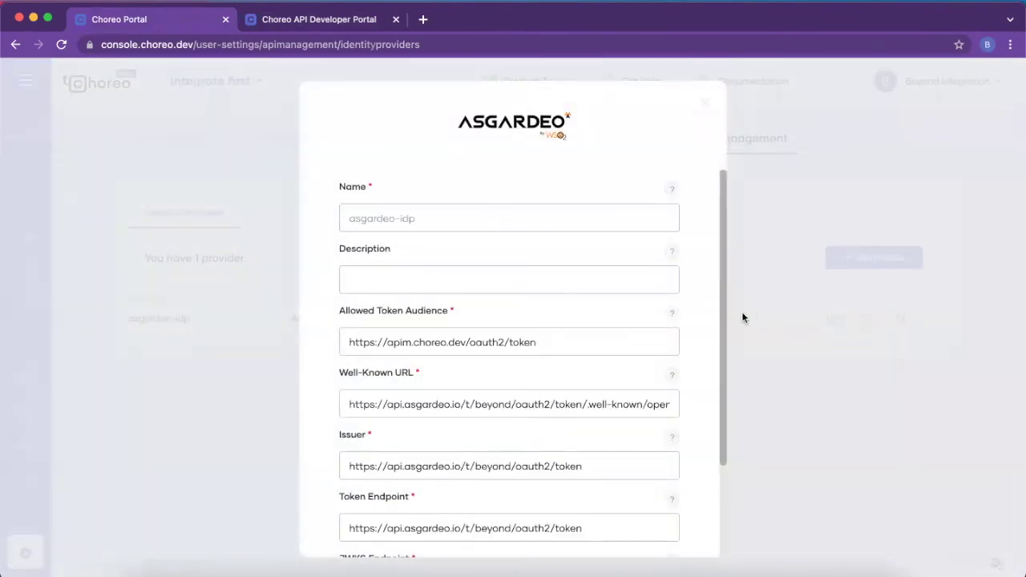
scroll(641, 346, down, 3)
scroll(641, 345, up, 3)
scroll(641, 344, down, 3)
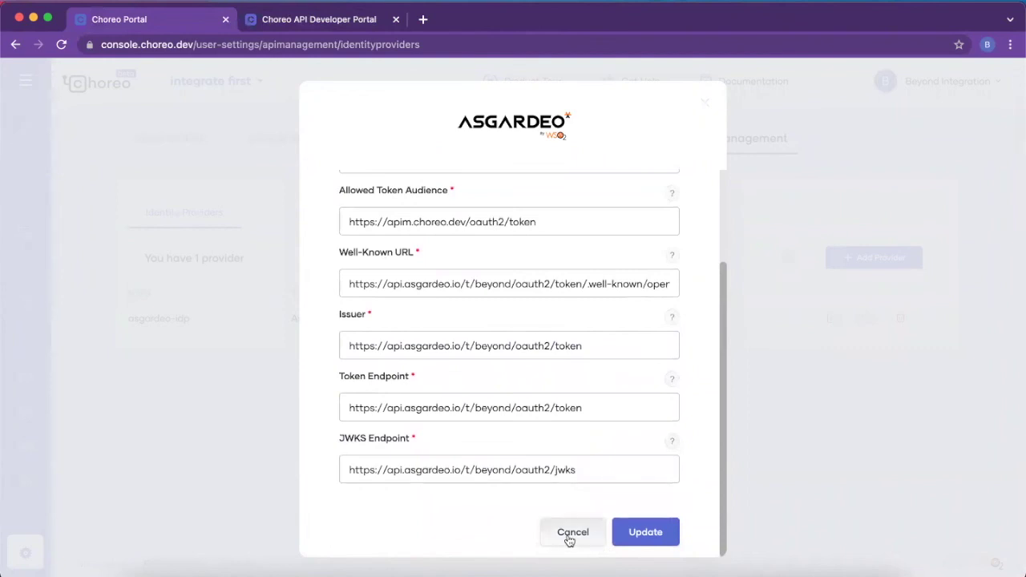
click(572, 532)
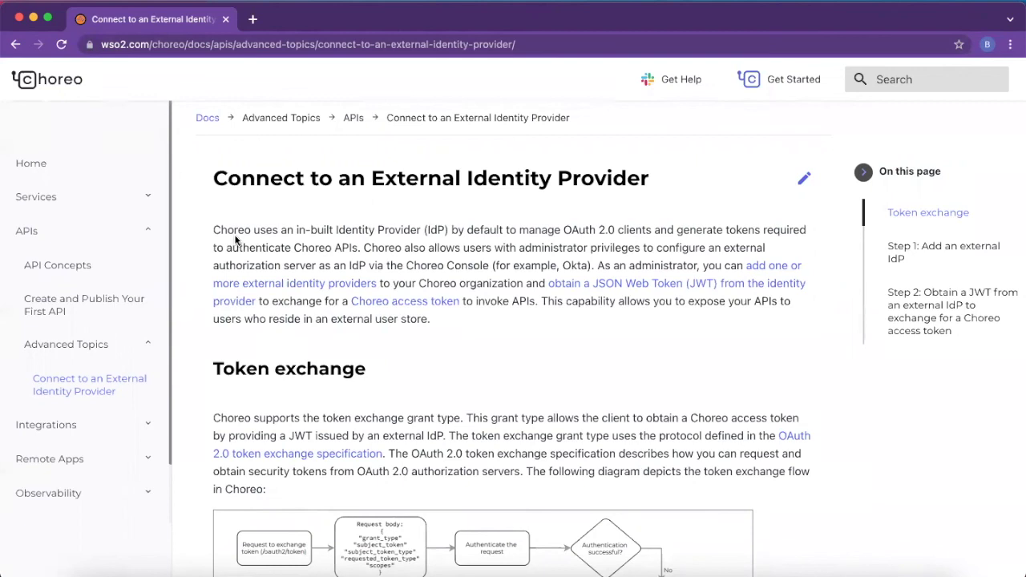
Step: Scroll the Connect to an External Identity Provider docs page down to the token exchange flow diagram
scroll(234, 238, down, 1)
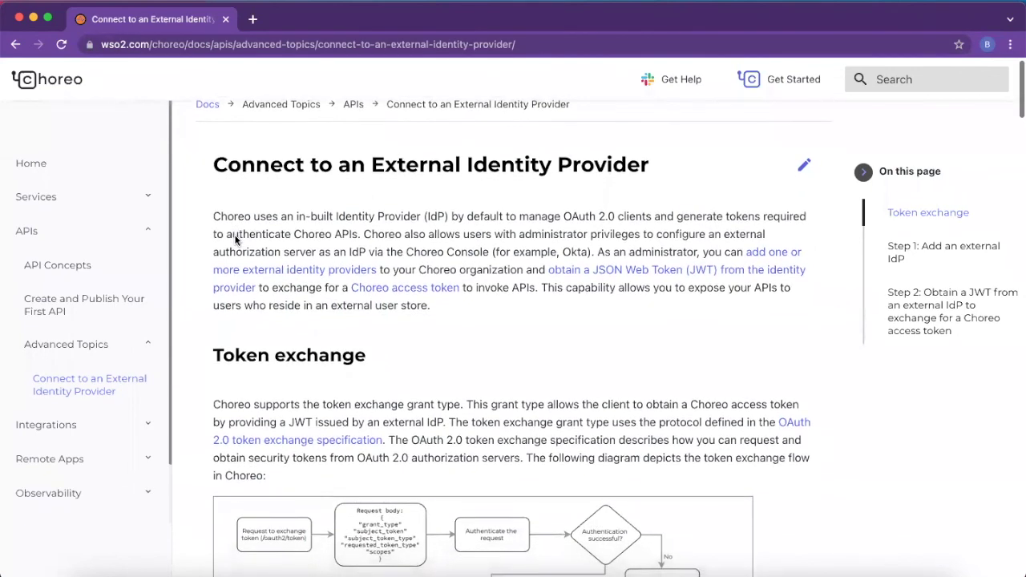
scroll(235, 238, down, 3)
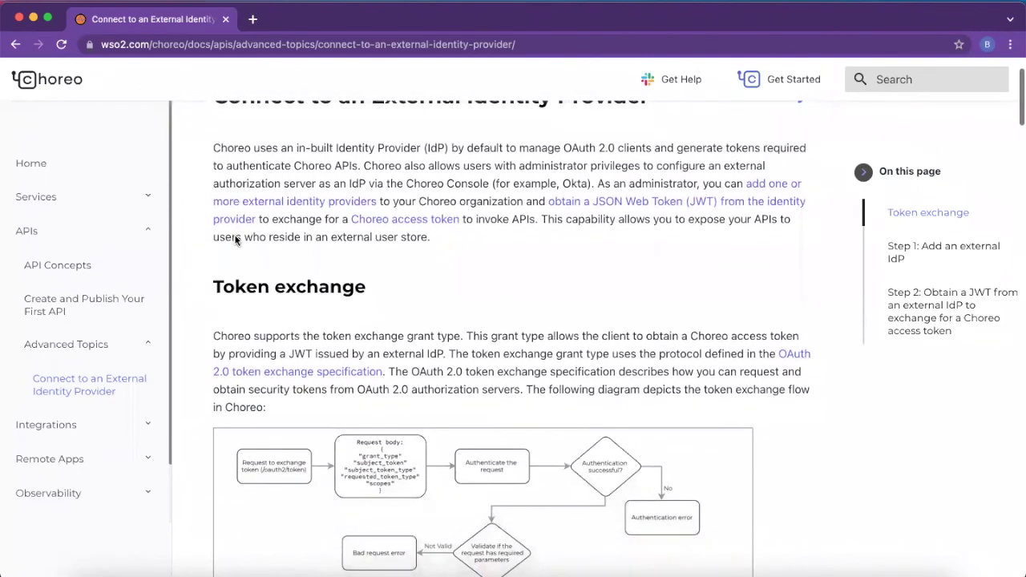
scroll(235, 239, down, 3)
scroll(234, 238, down, 4)
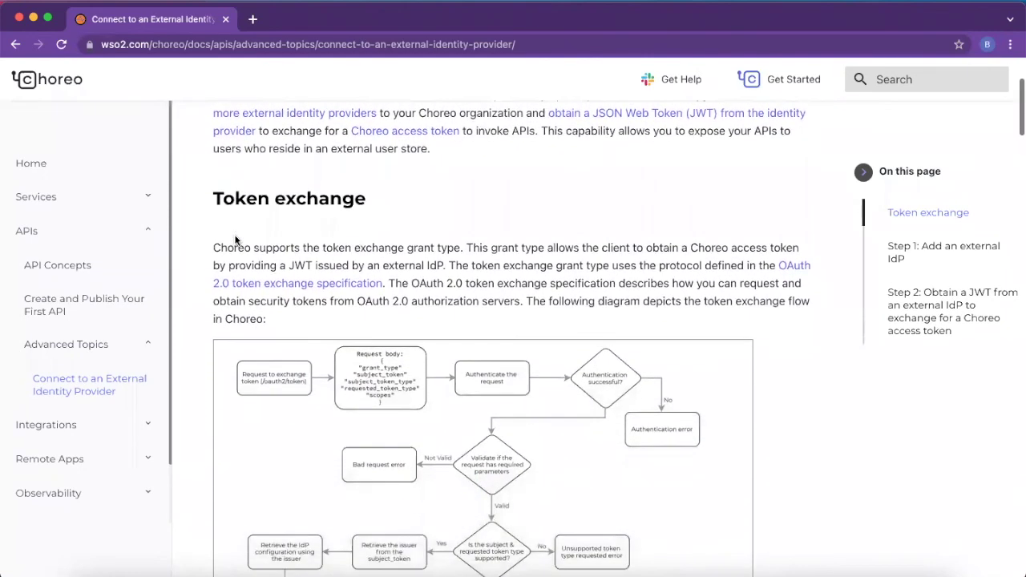
scroll(235, 238, down, 5)
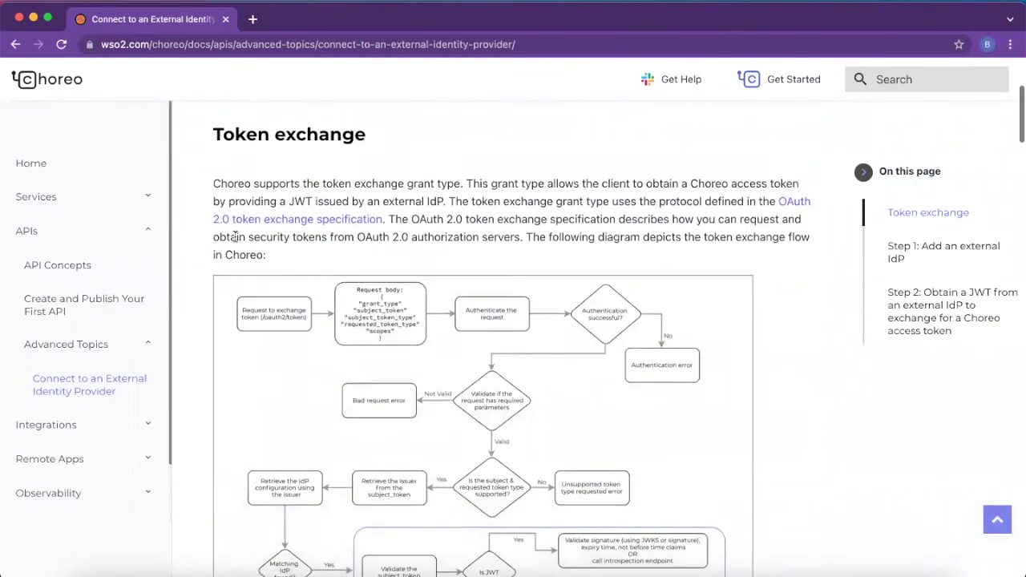
scroll(235, 238, down, 4)
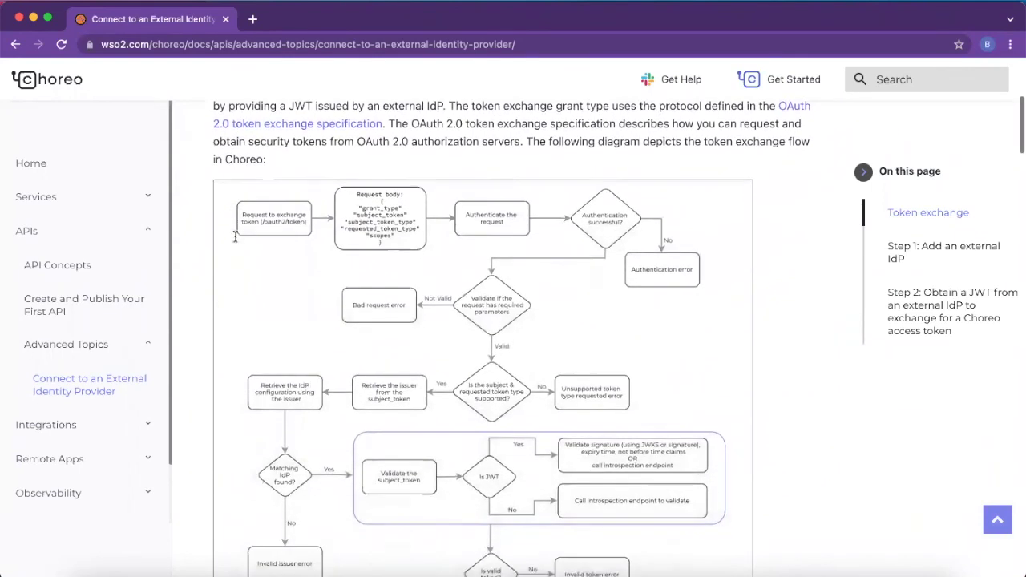
scroll(235, 236, down, 2)
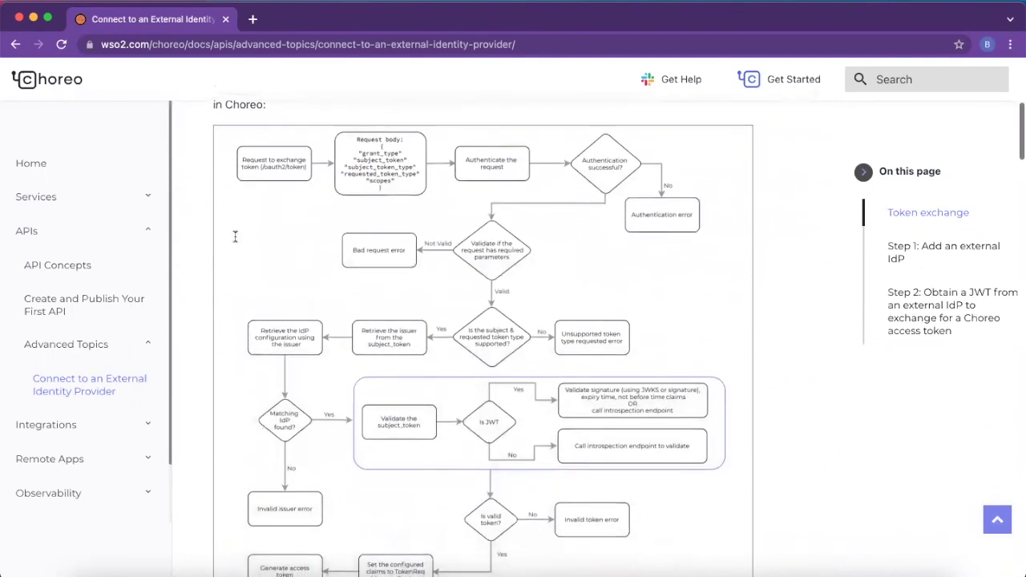
scroll(235, 236, down, 1)
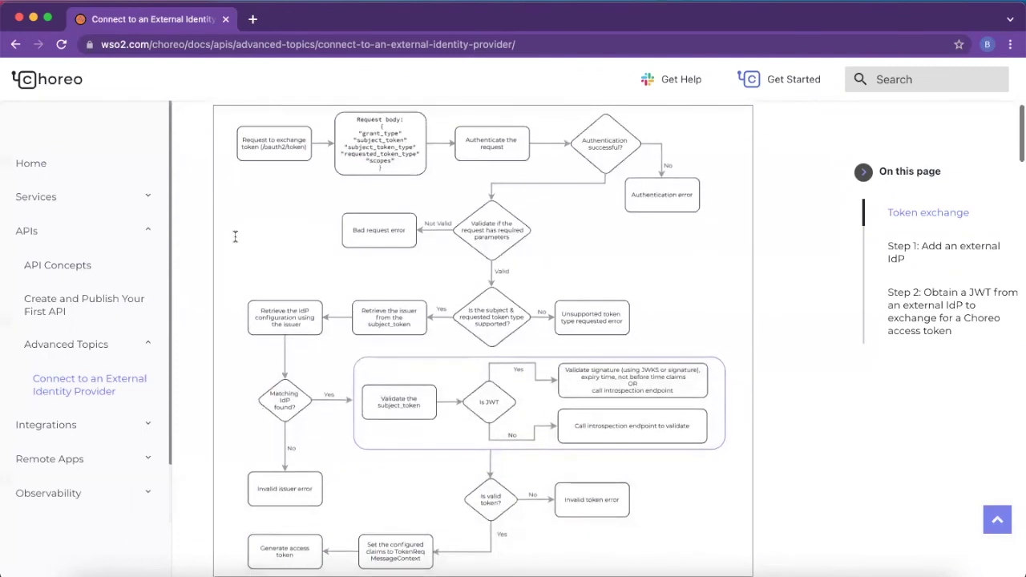